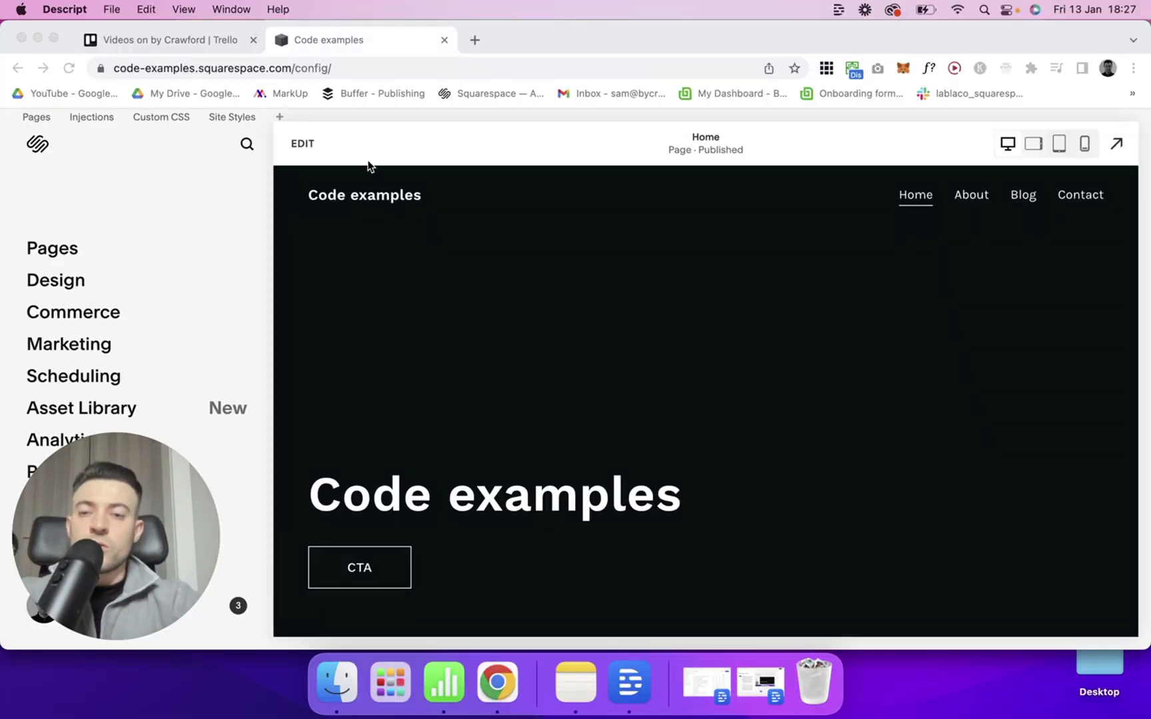
On the Home page, add a new section below the Code examples hero and browse the Contact templates.
left_click(305, 147)
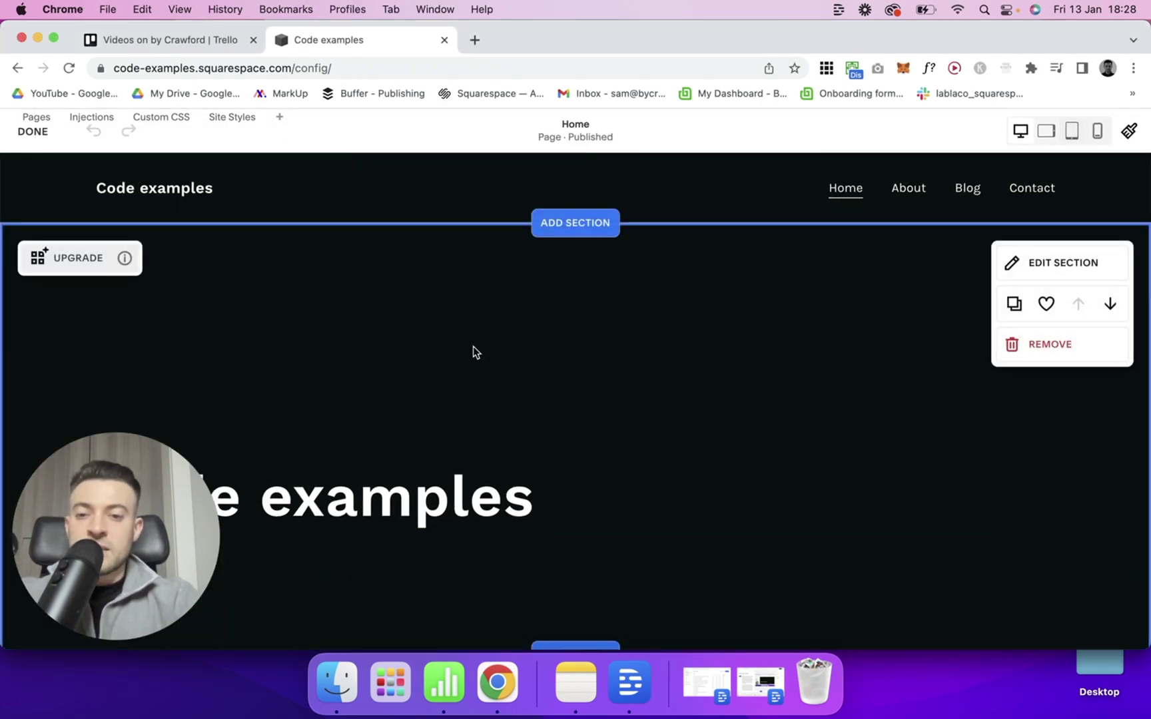
scroll(475, 352, "down", 10)
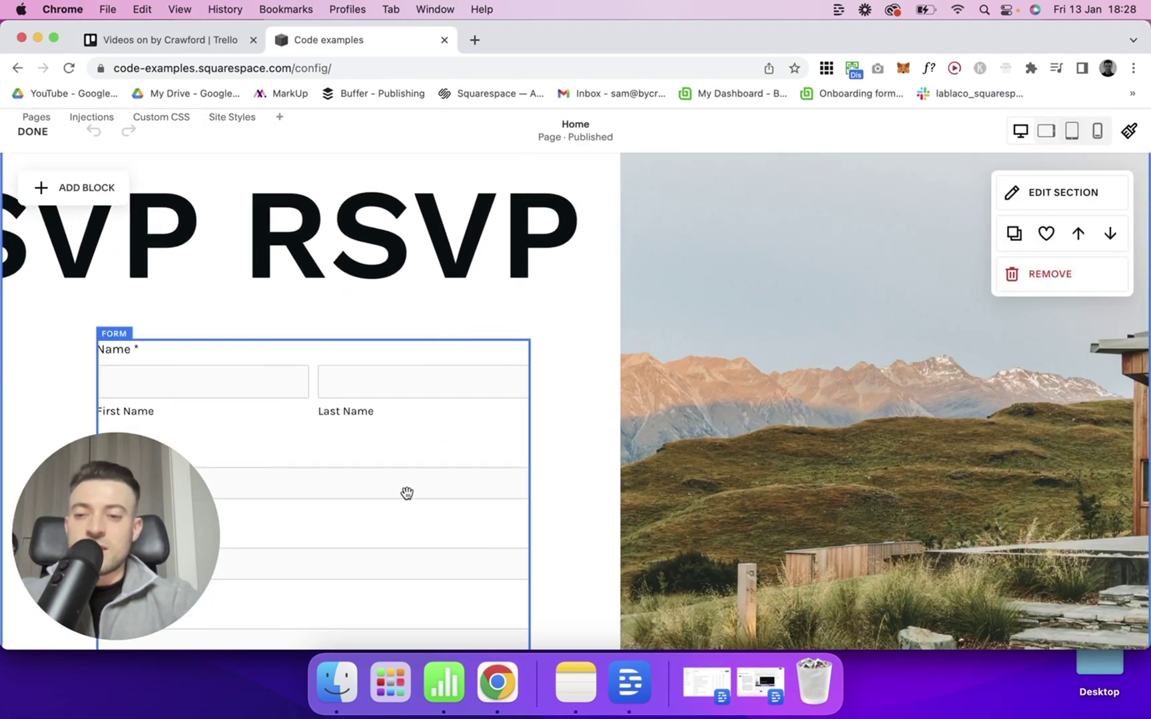
scroll(407, 493, "up", 5)
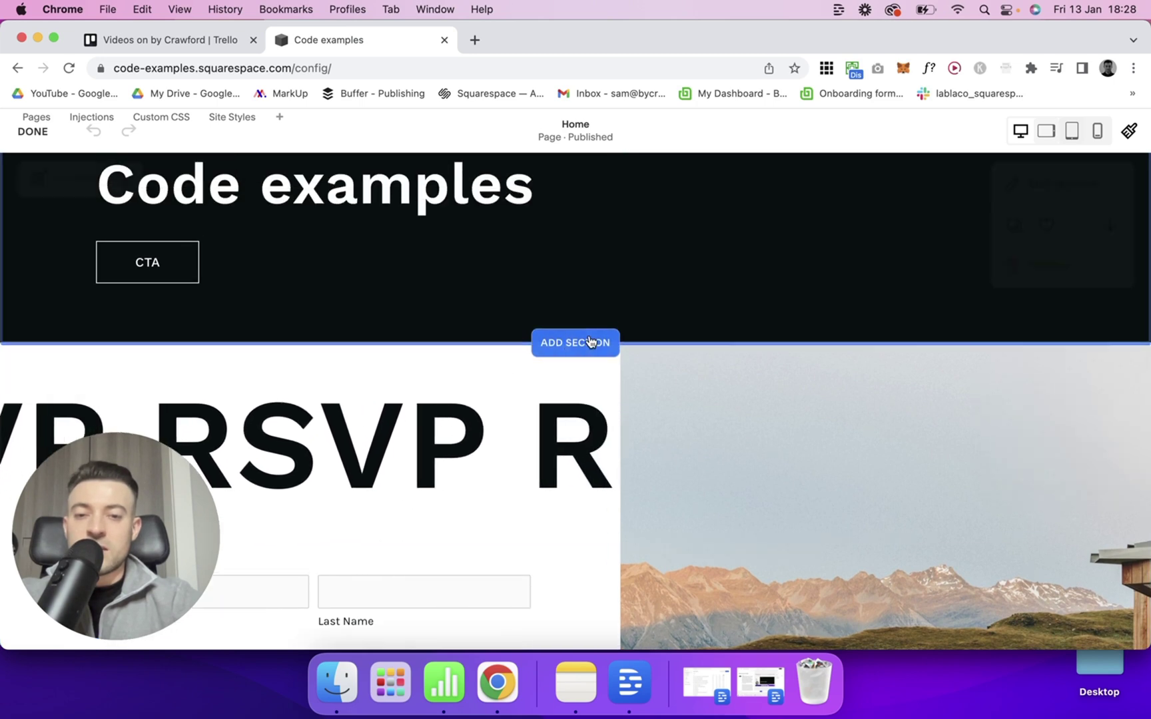
left_click(590, 343)
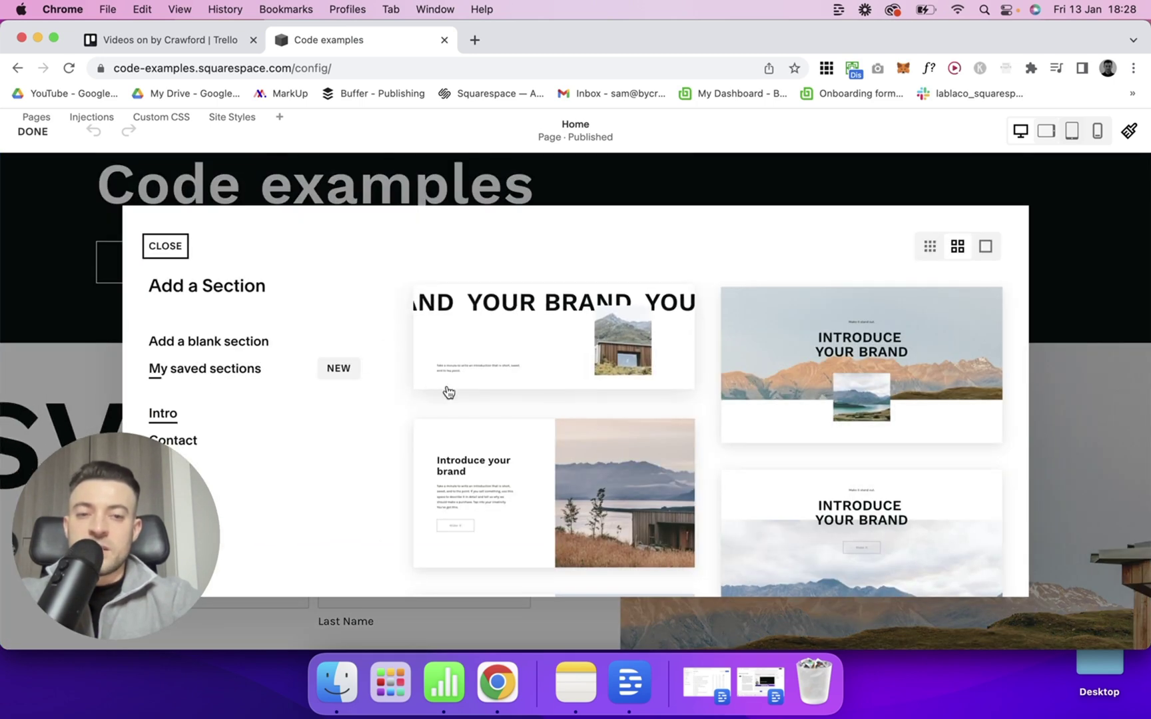
scroll(318, 393, "down", 2)
left_click(195, 392)
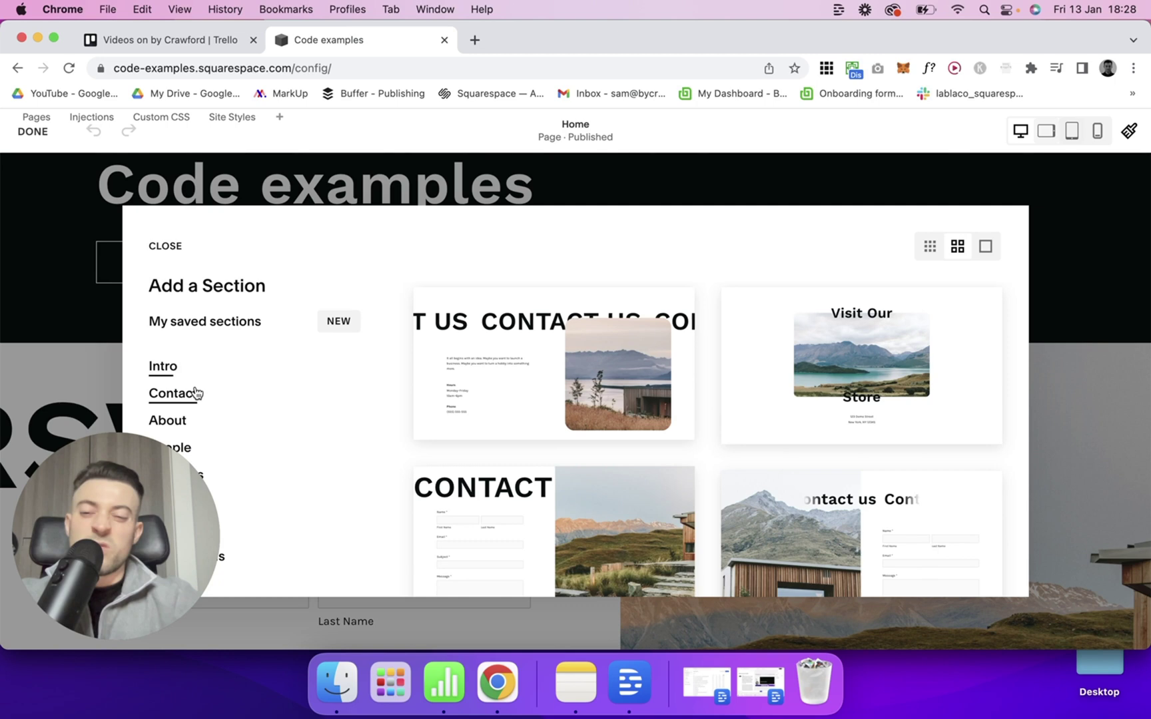
scroll(523, 436, "down", 5)
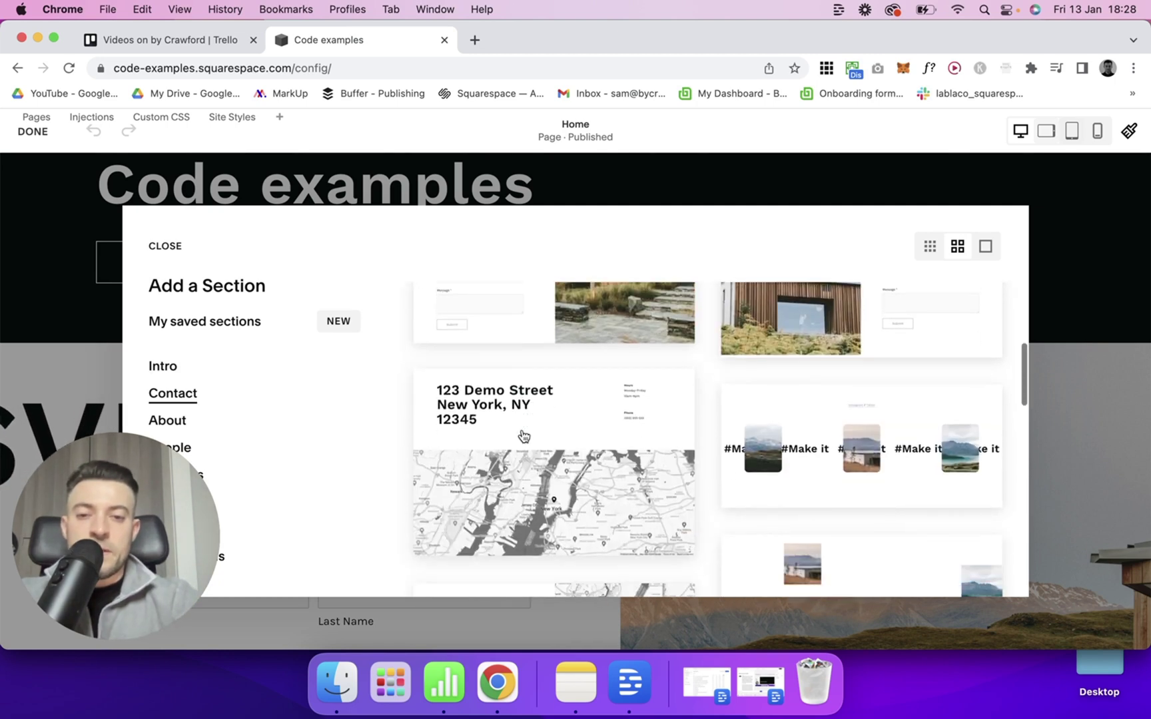
scroll(523, 436, "up", 3)
Insert the CONTACT form section and connect the form's Email storage to the destination e-mail address.
left_click(547, 374)
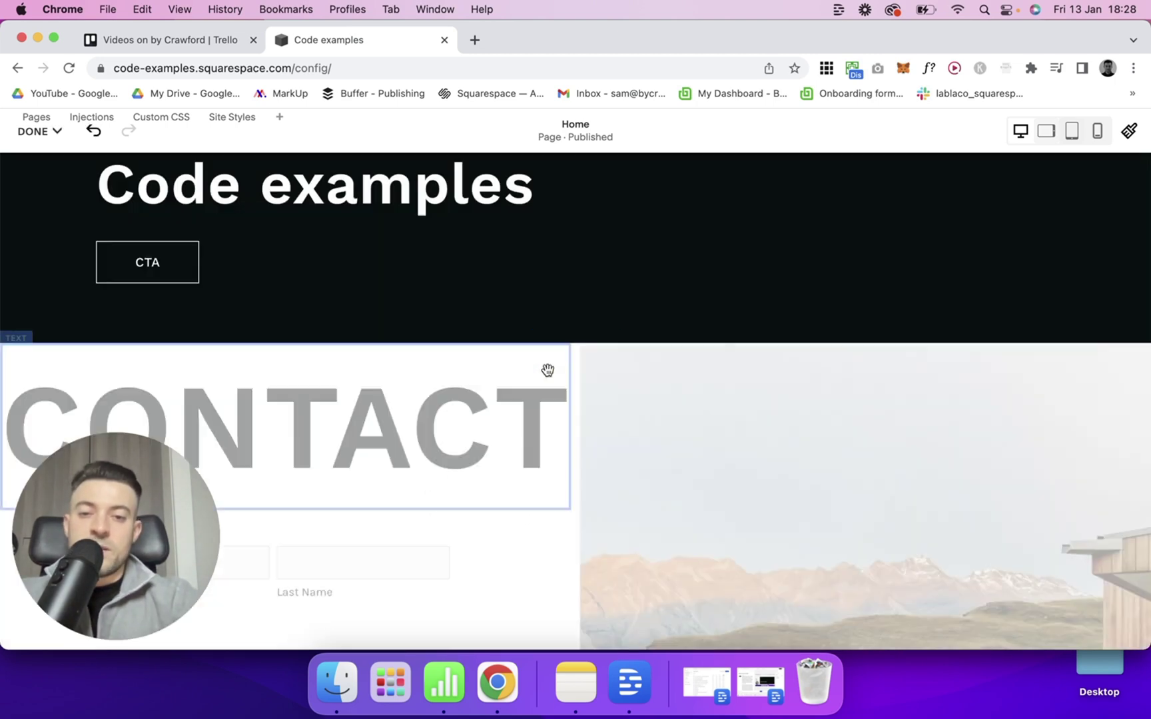
scroll(596, 432, "down", 8)
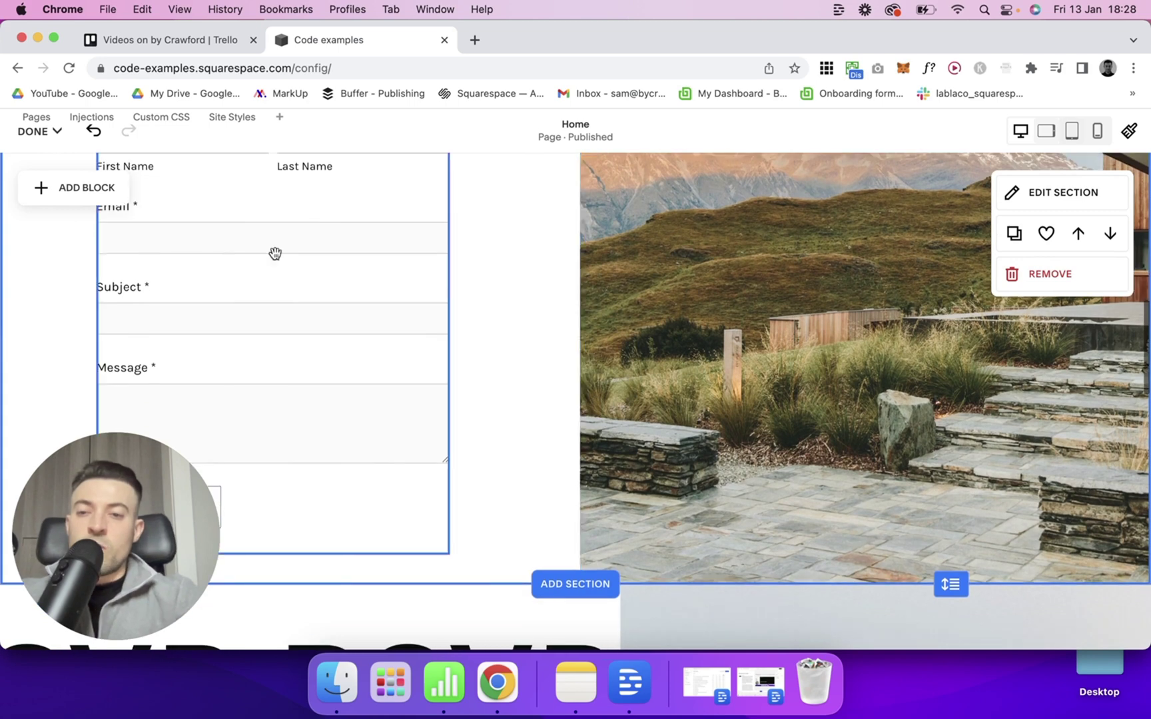
double_click(288, 268)
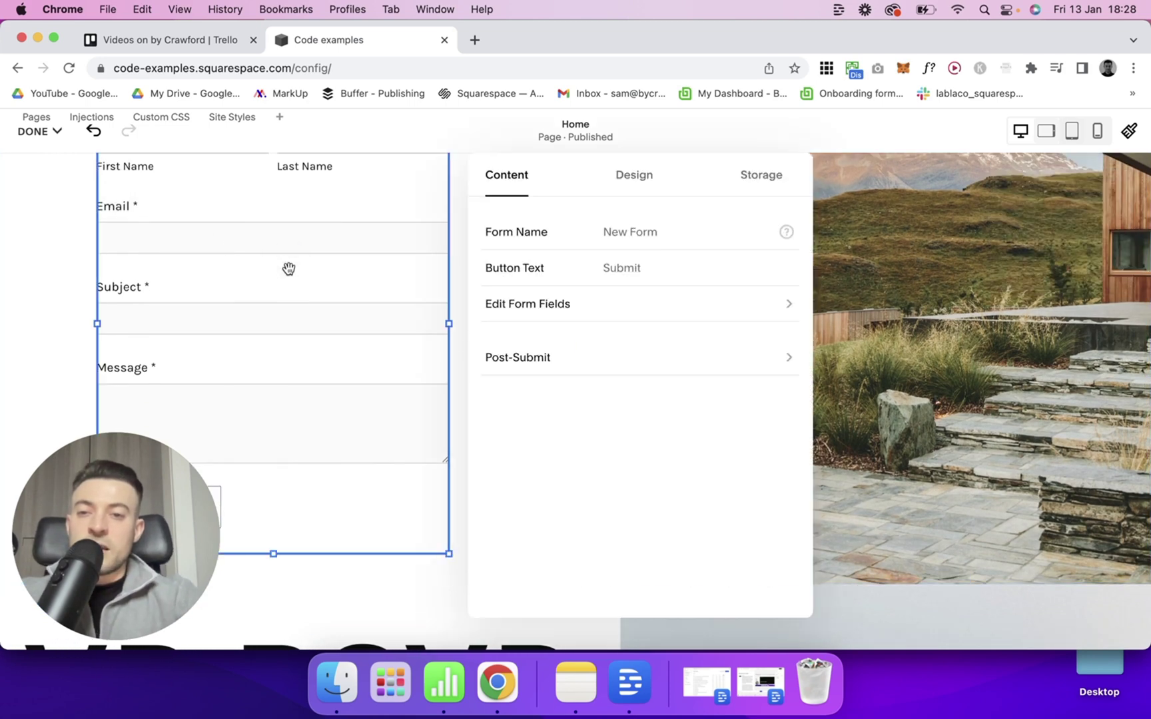
left_click(776, 176)
left_click(629, 263)
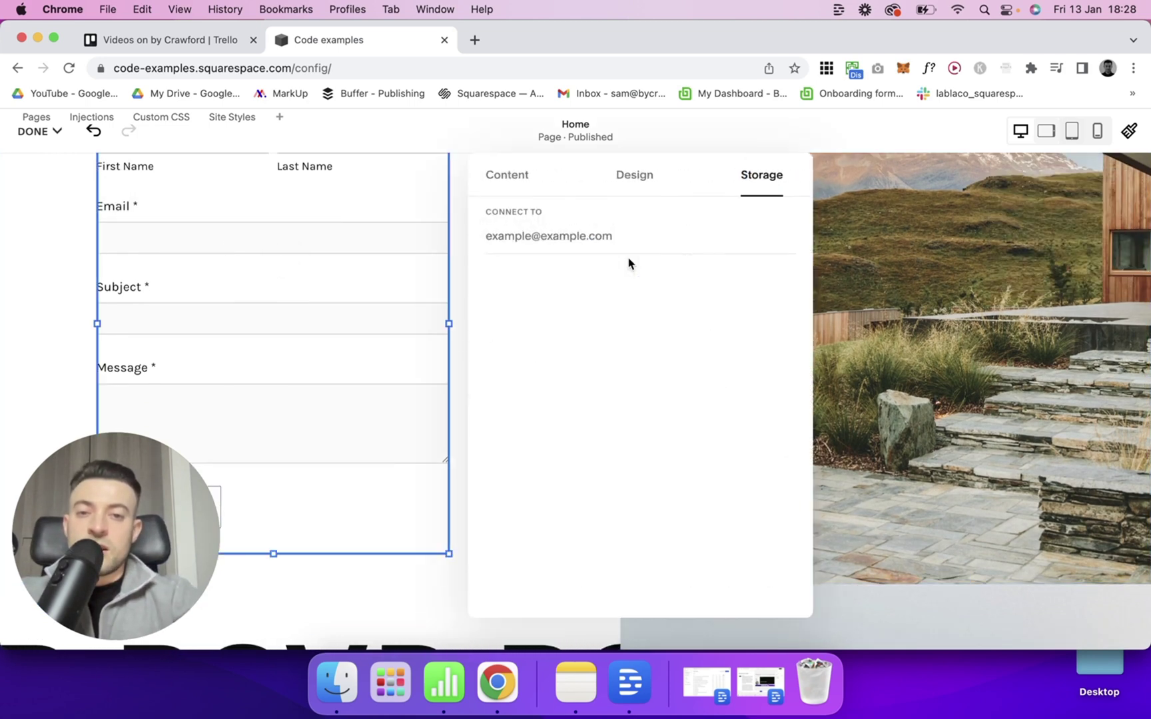
left_click(578, 234)
type("example")
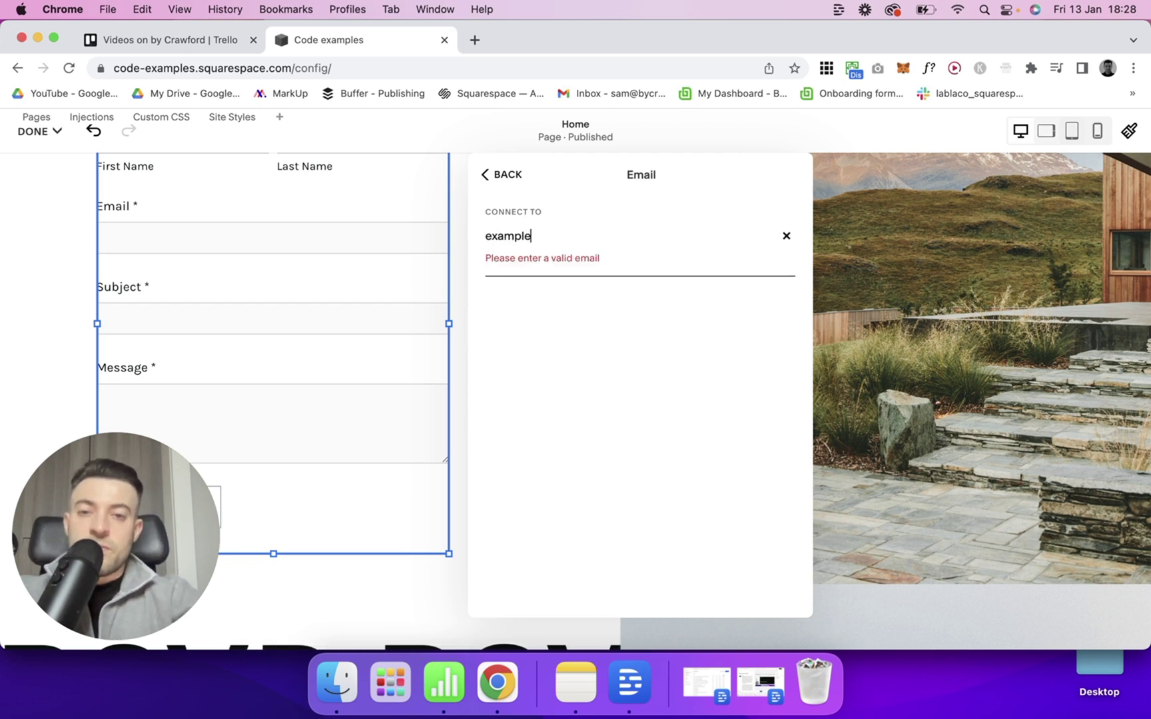
type("@gmail.com")
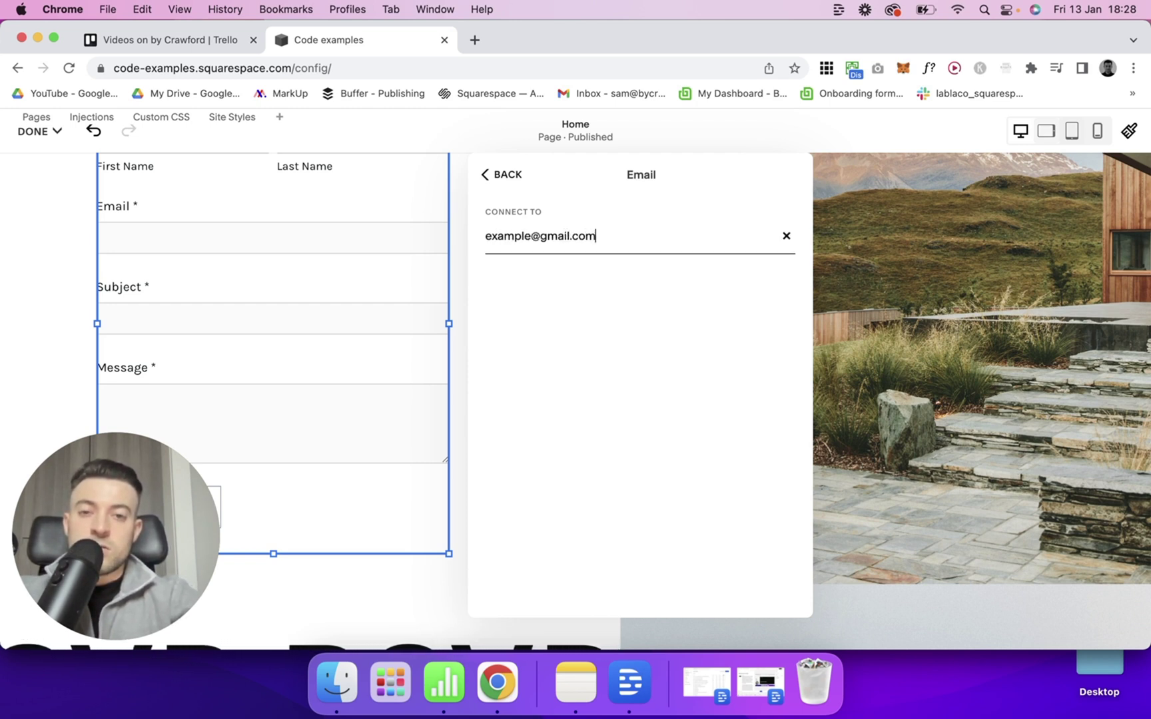
left_click(512, 176)
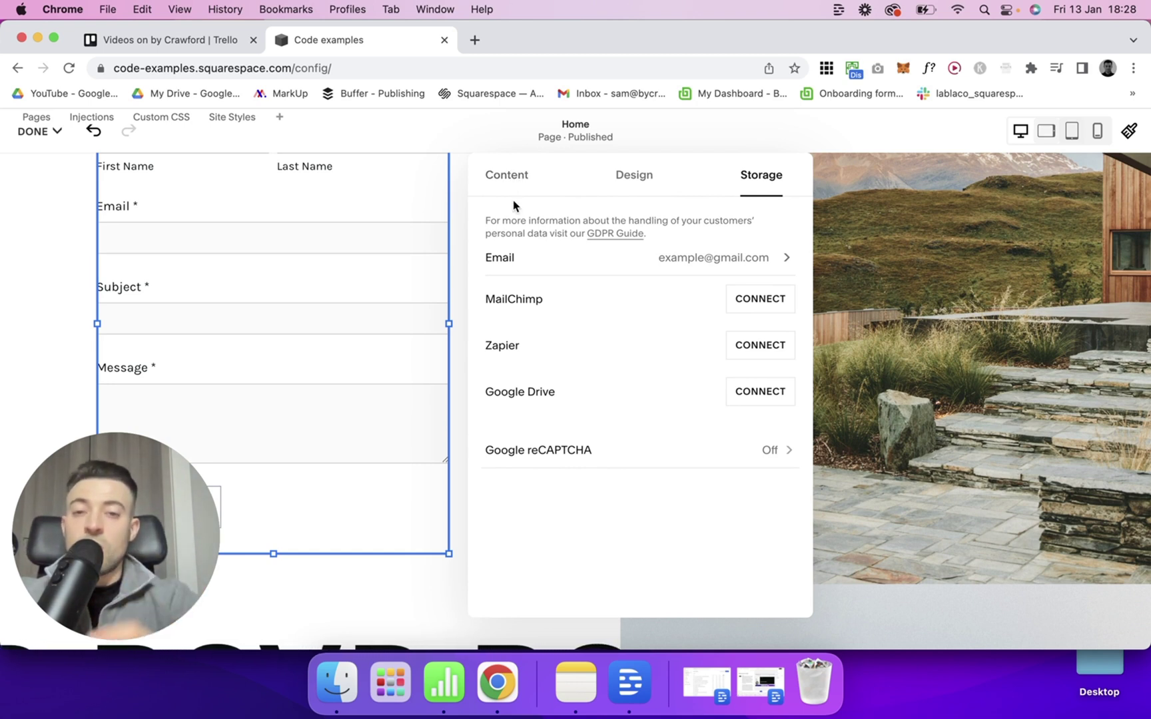
Change the Form Name from 'New Form' to 'Example Form' and the button text from 'Submit' to 'Form stuff showcase'.
left_click(532, 178)
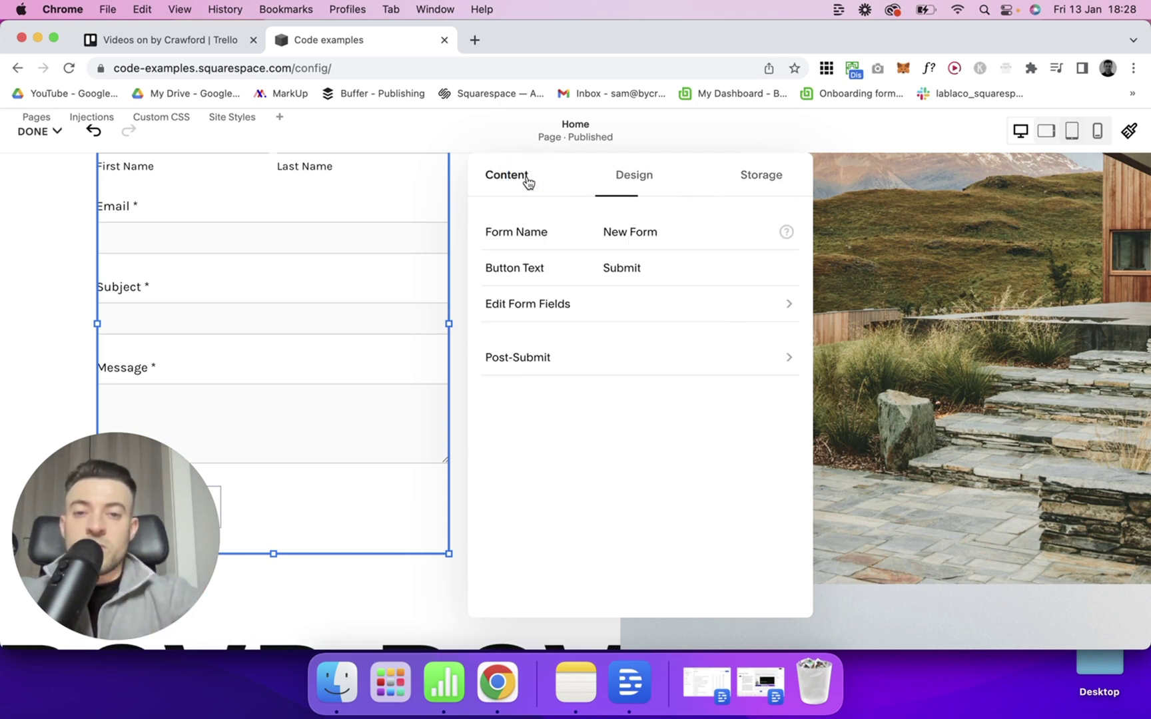
double_click(612, 233)
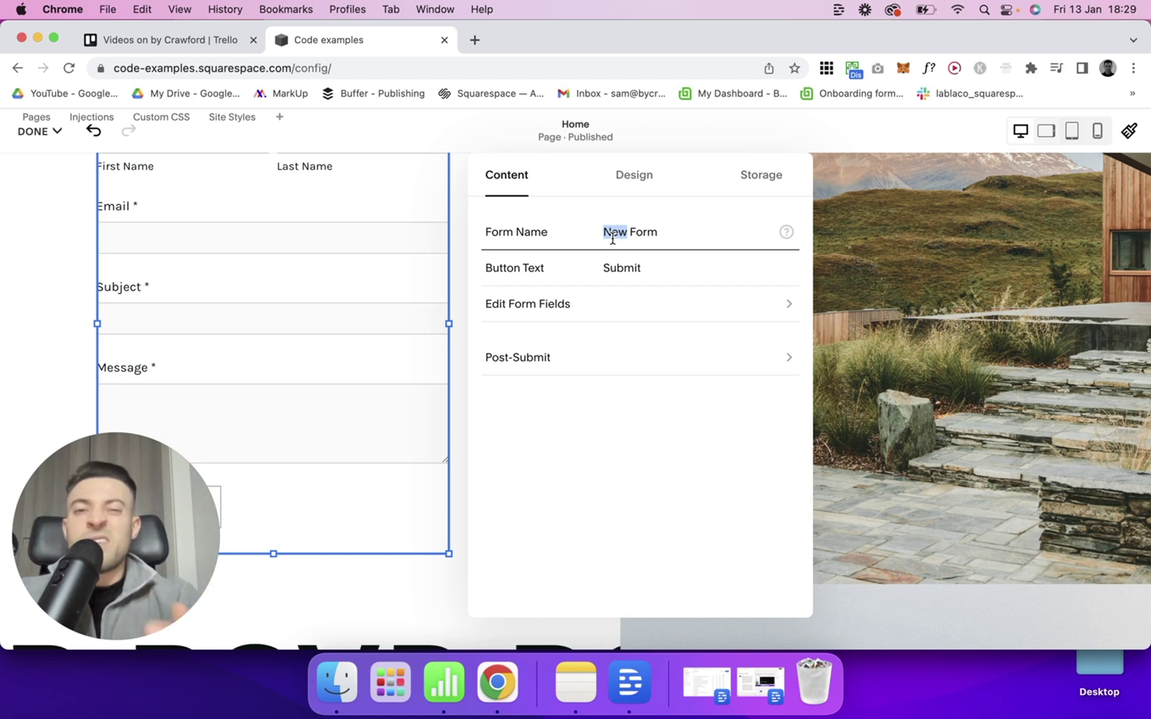
type("Example")
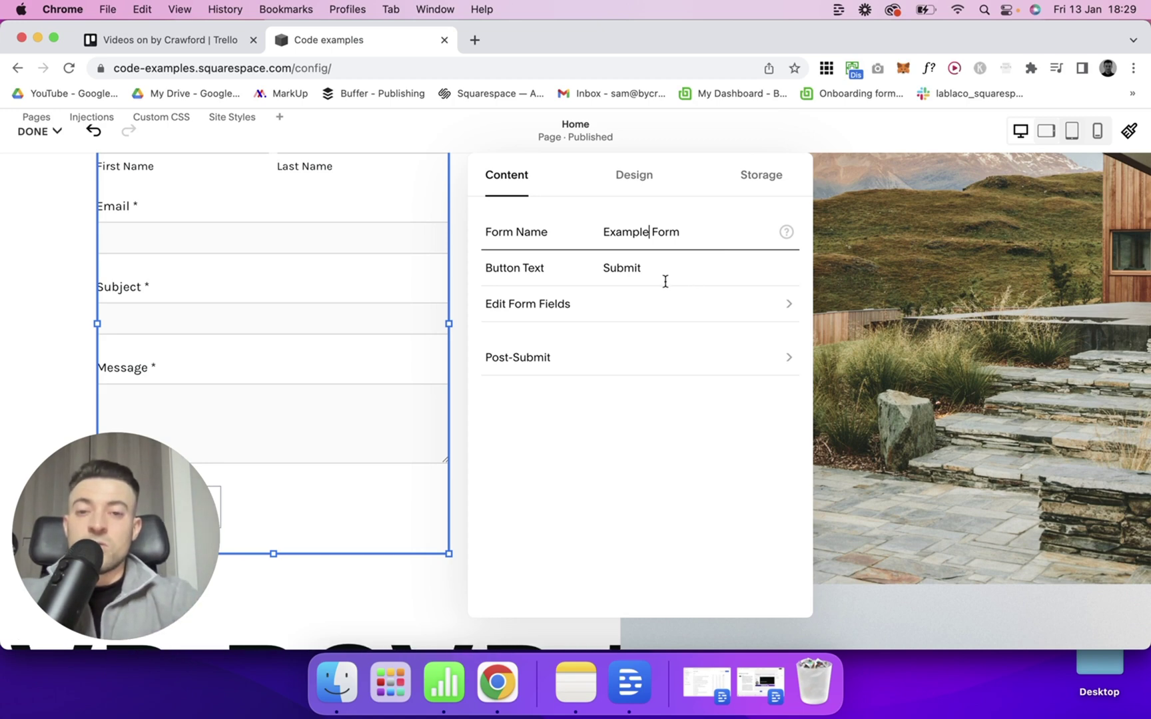
scroll(410, 406, "down", 3)
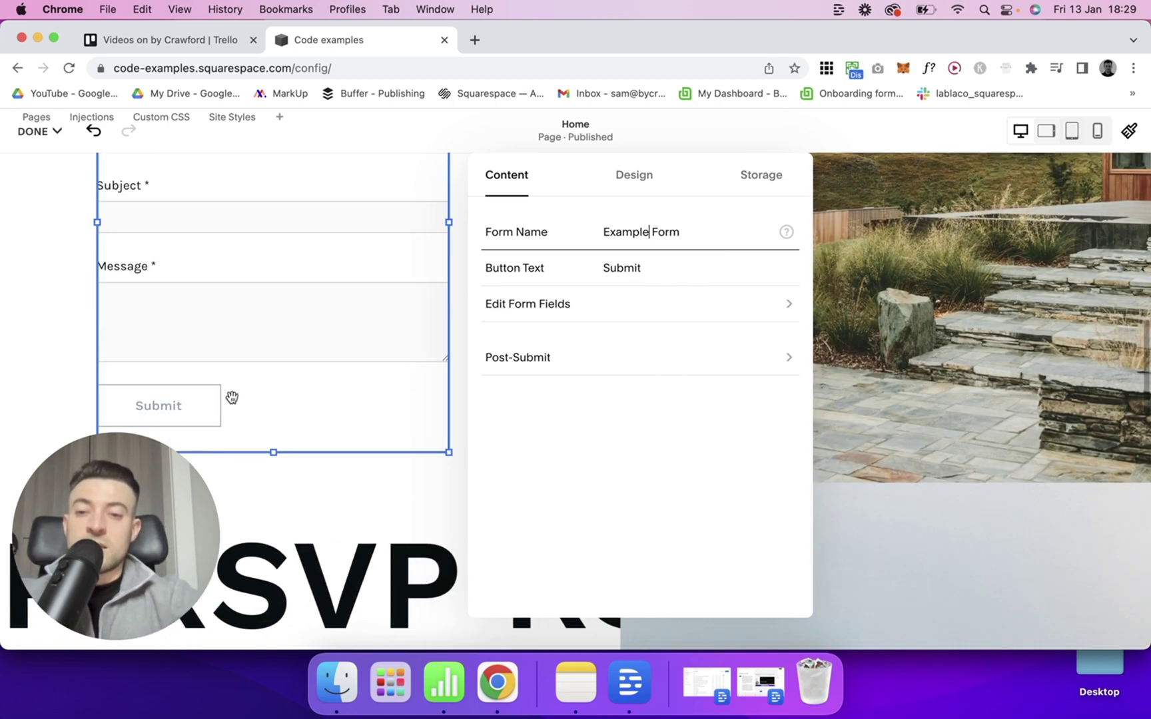
double_click(648, 273)
type("F")
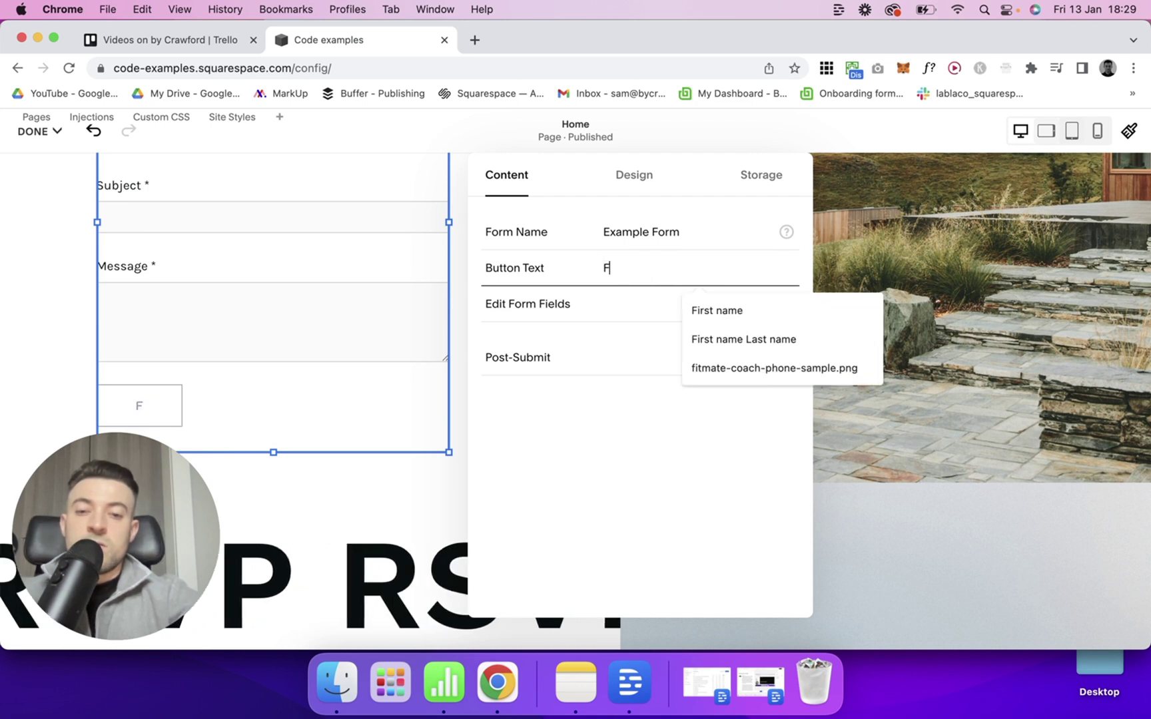
type("orm stuff showcase")
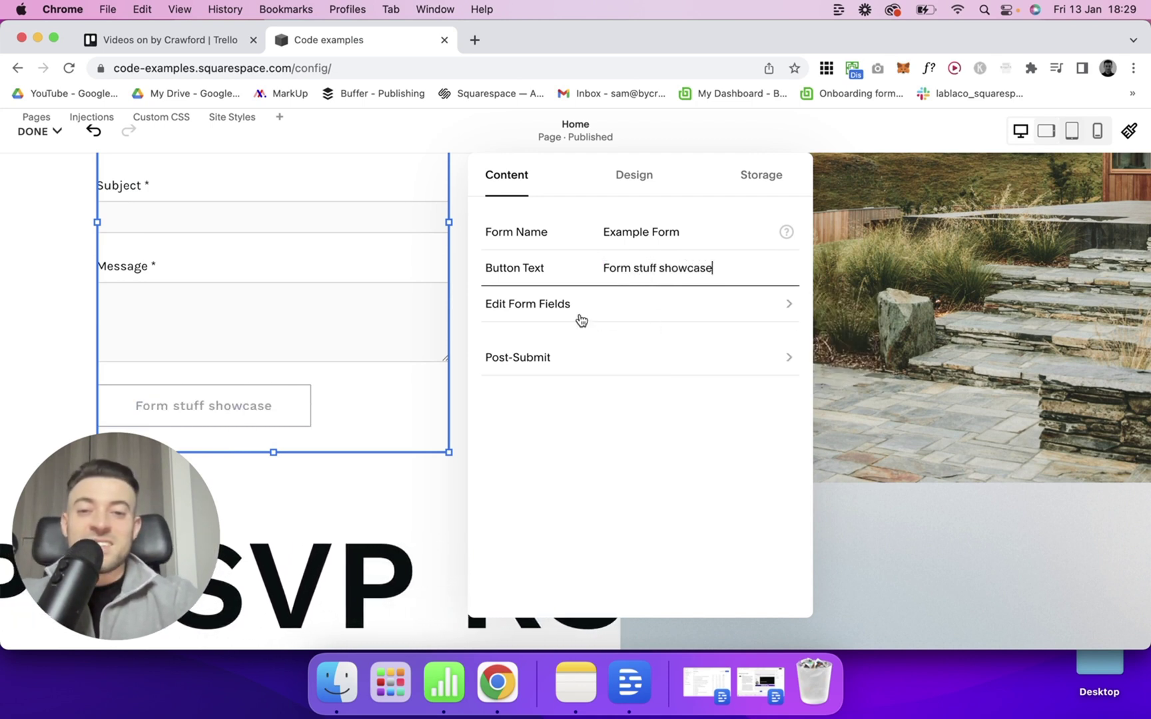
In Post-Submit settings, edit the 'Thank you!' message and the post-submit HTML box.
left_click(539, 368)
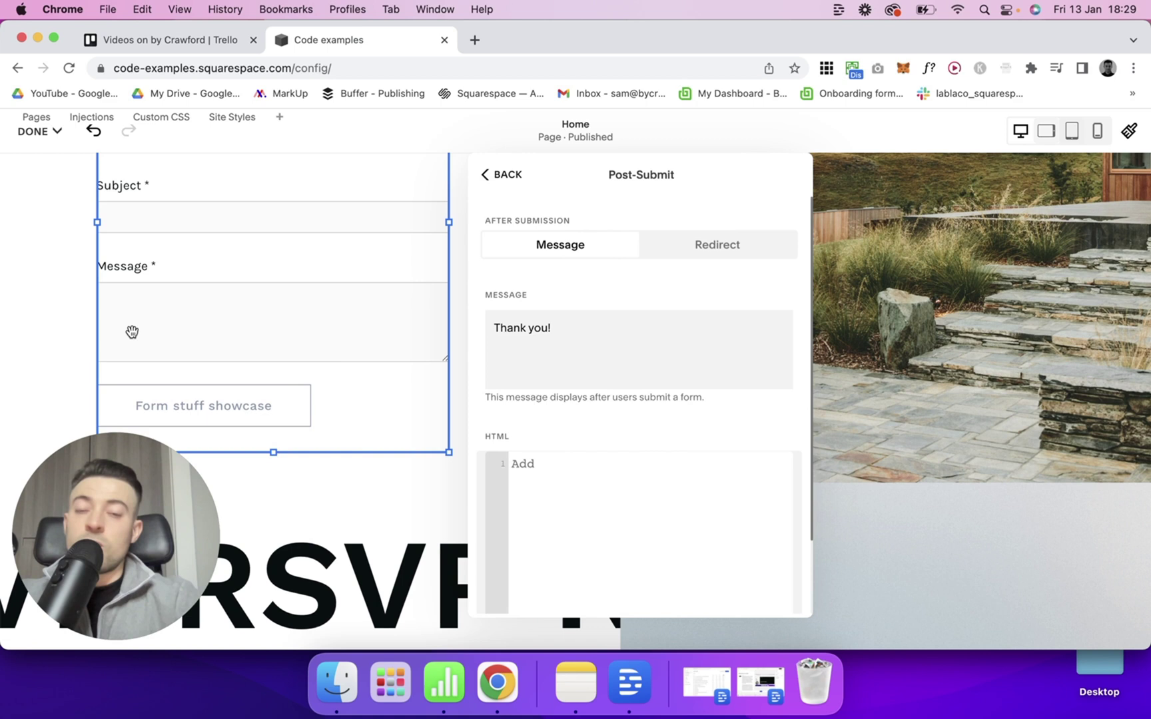
left_click(586, 336)
left_click_drag(587, 336, 517, 337)
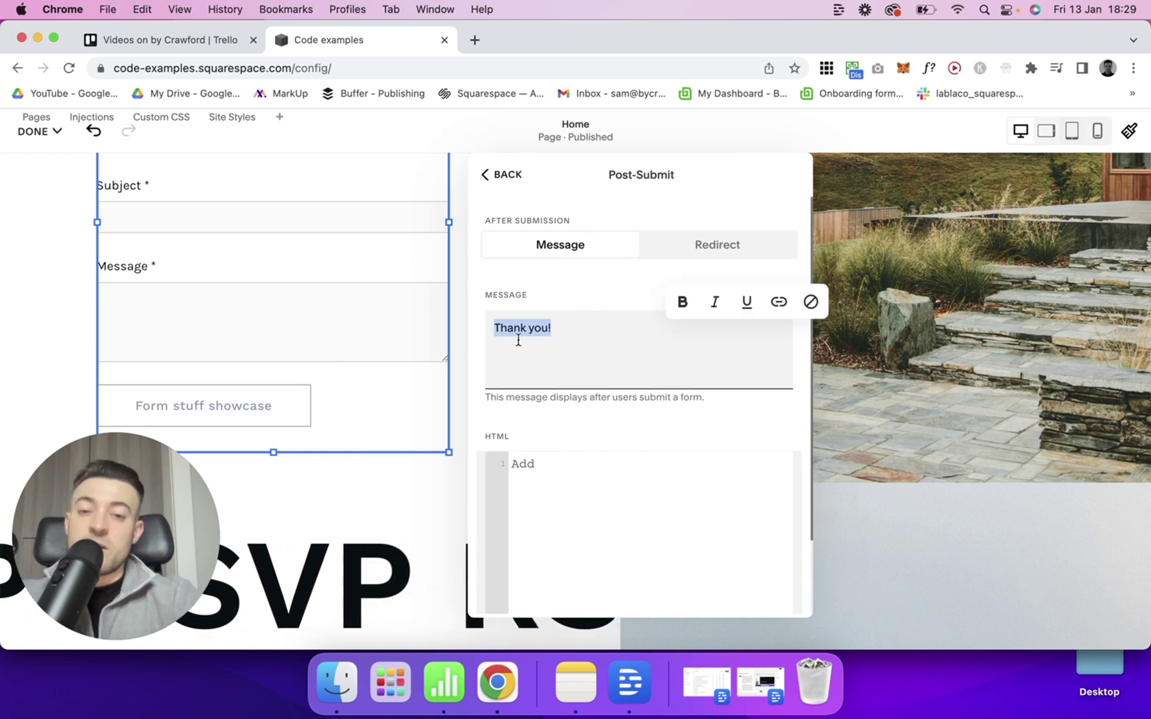
scroll(539, 352, "down", 3)
left_click(591, 419)
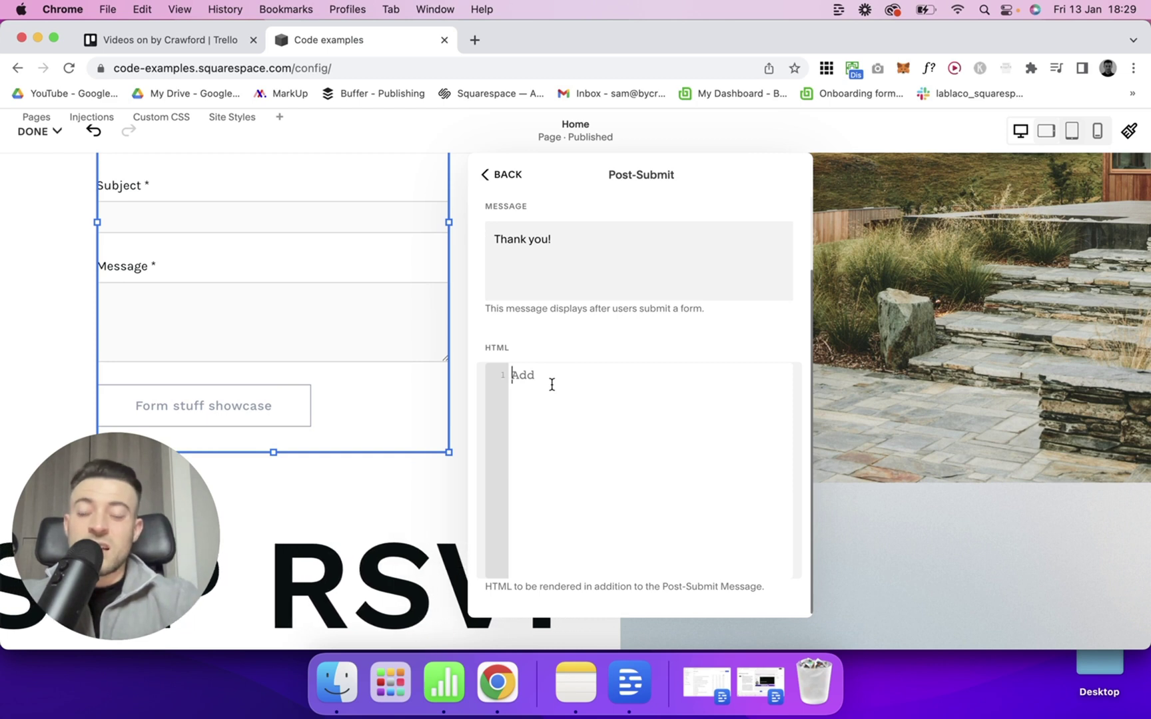
scroll(563, 370, "up", 3)
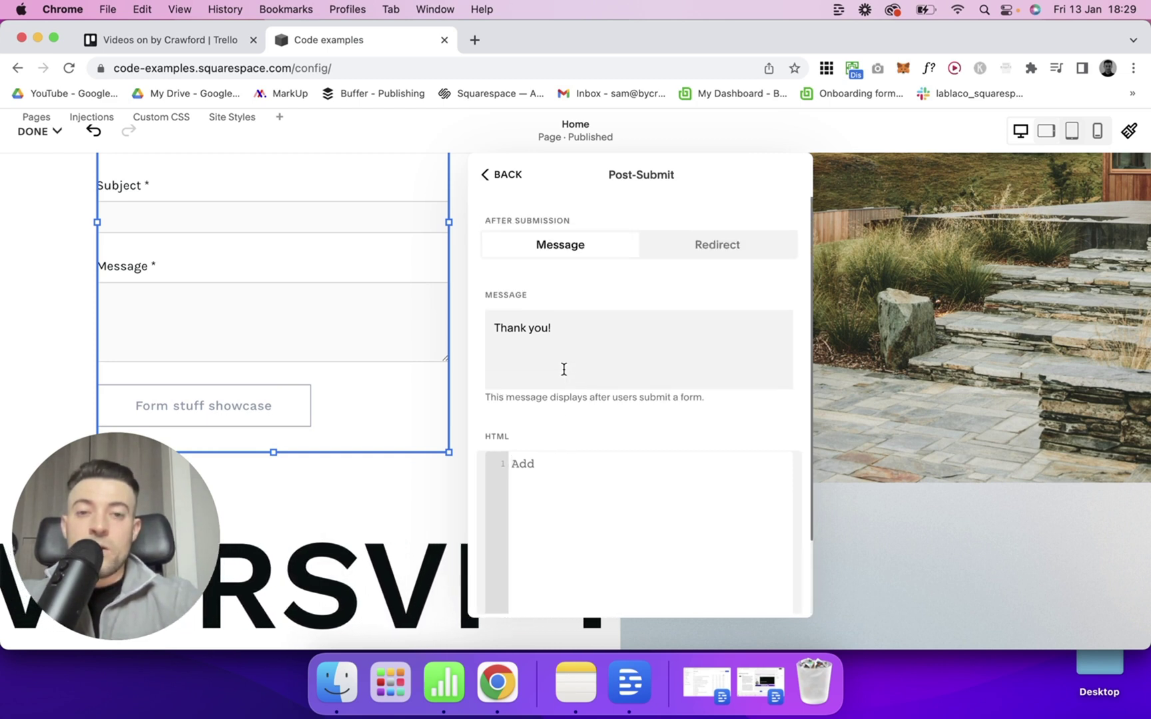
Switch post-submit to Redirect and set the Redirect URL to the Home page (/home).
left_click(733, 247)
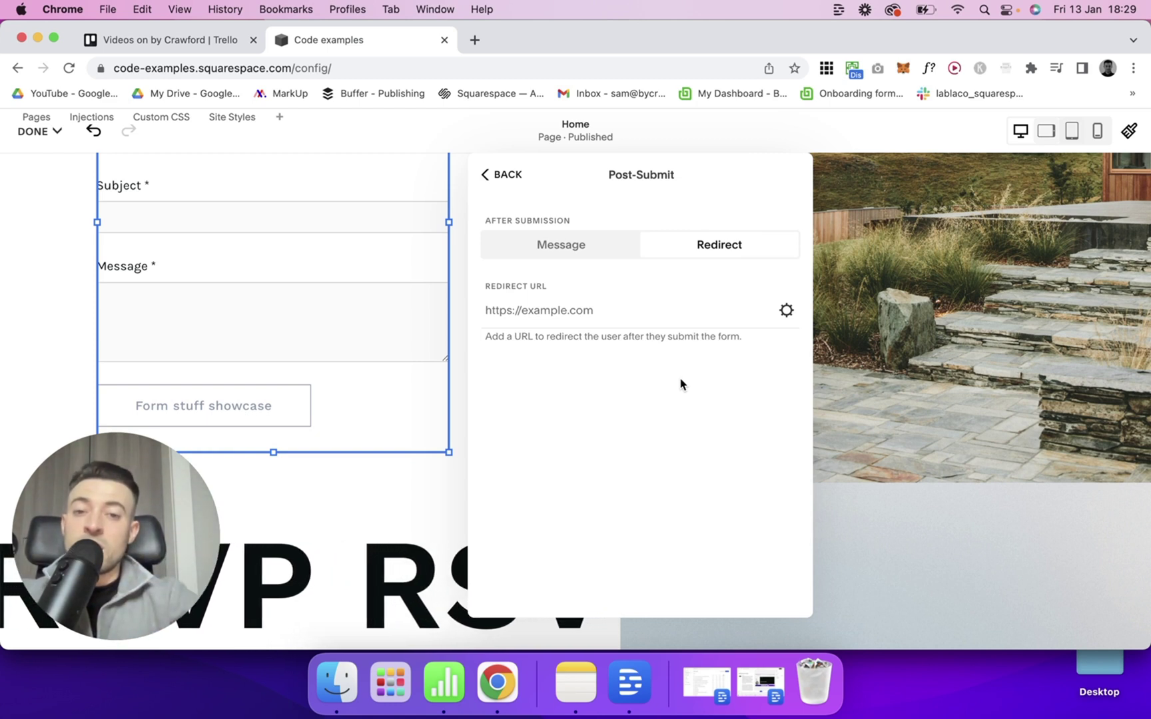
left_click(632, 311)
type("/")
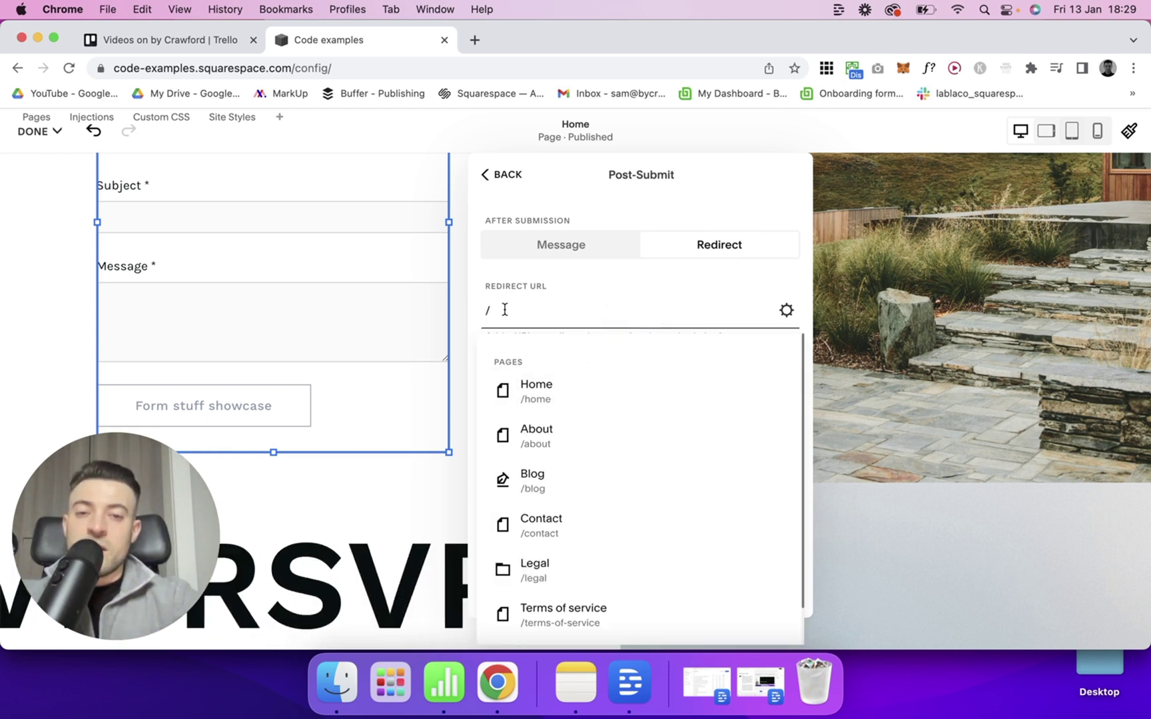
scroll(606, 506, "down", 2)
scroll(604, 506, "up", 2)
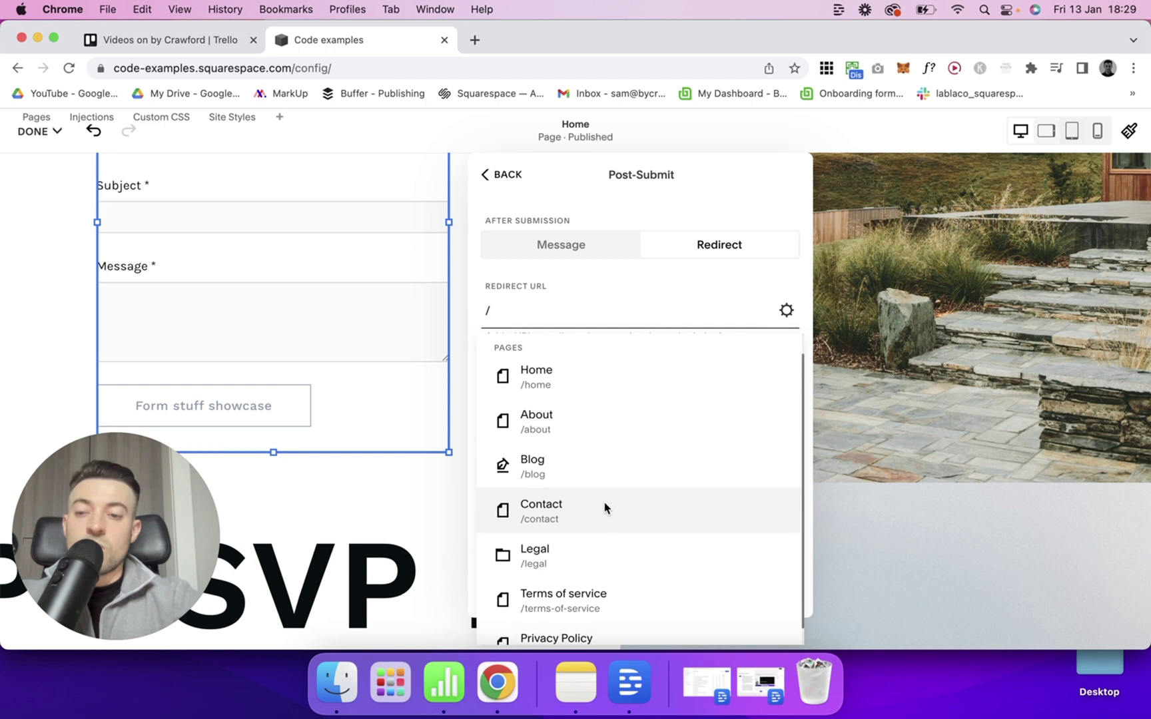
left_click(588, 403)
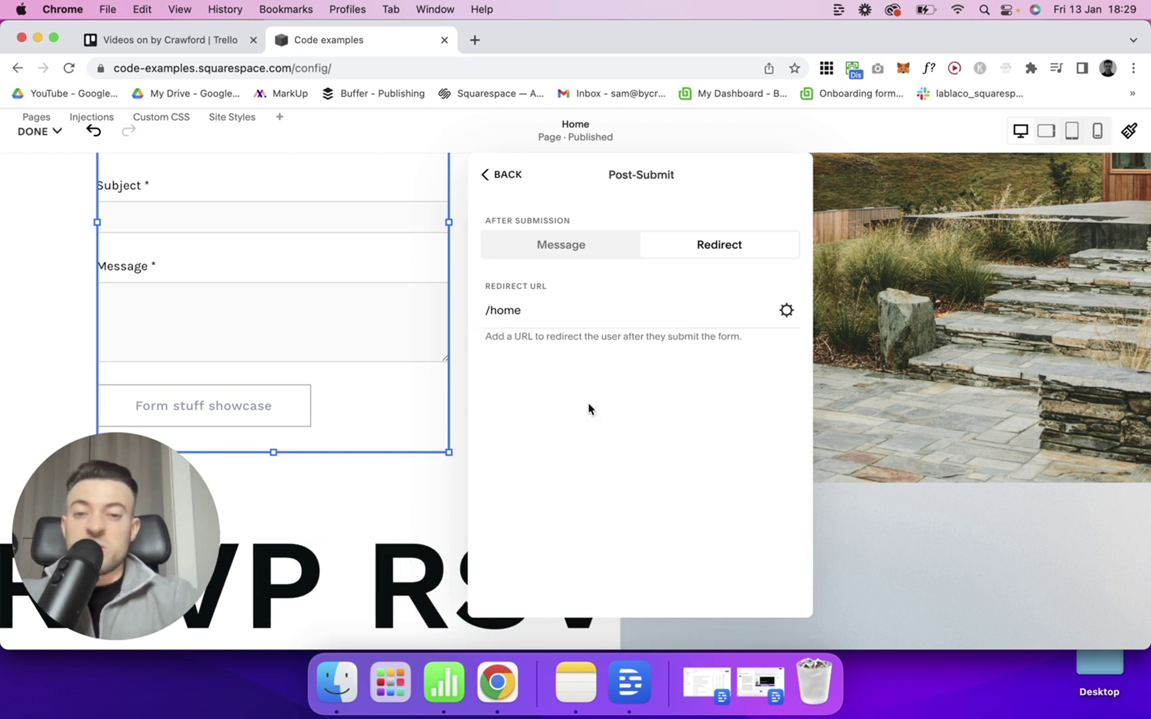
Set the showcase form's button alignment to left and turn its lightbox on.
key("Escape")
left_click(638, 180)
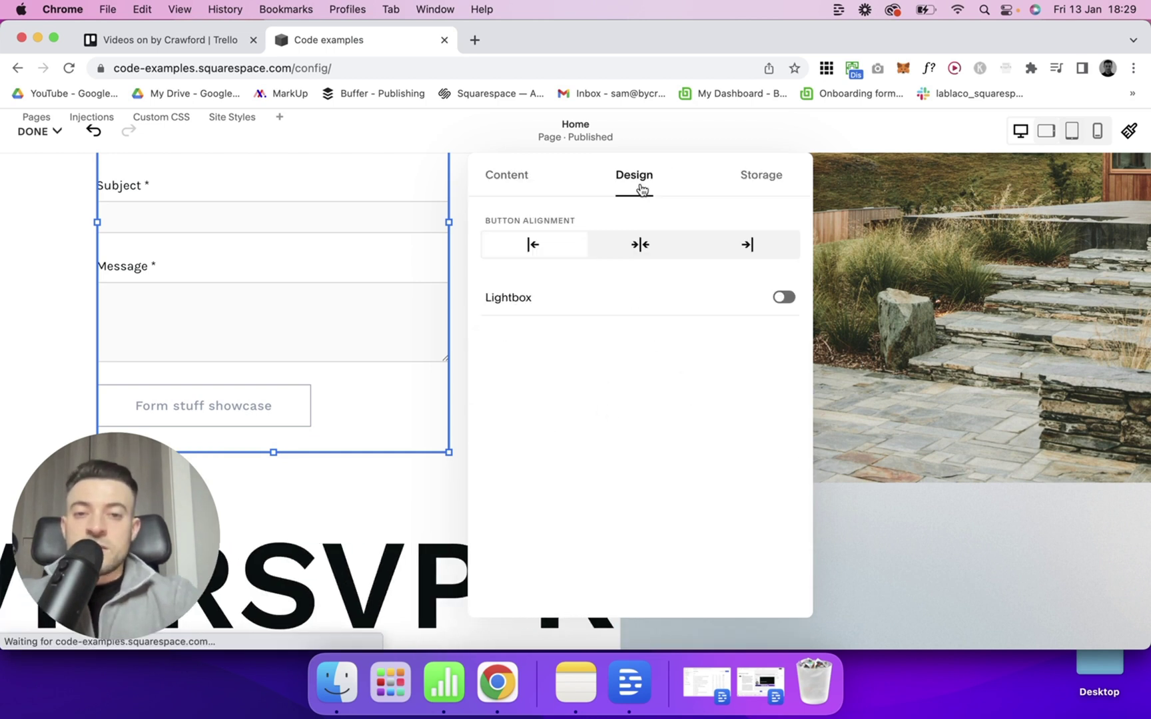
left_click(649, 246)
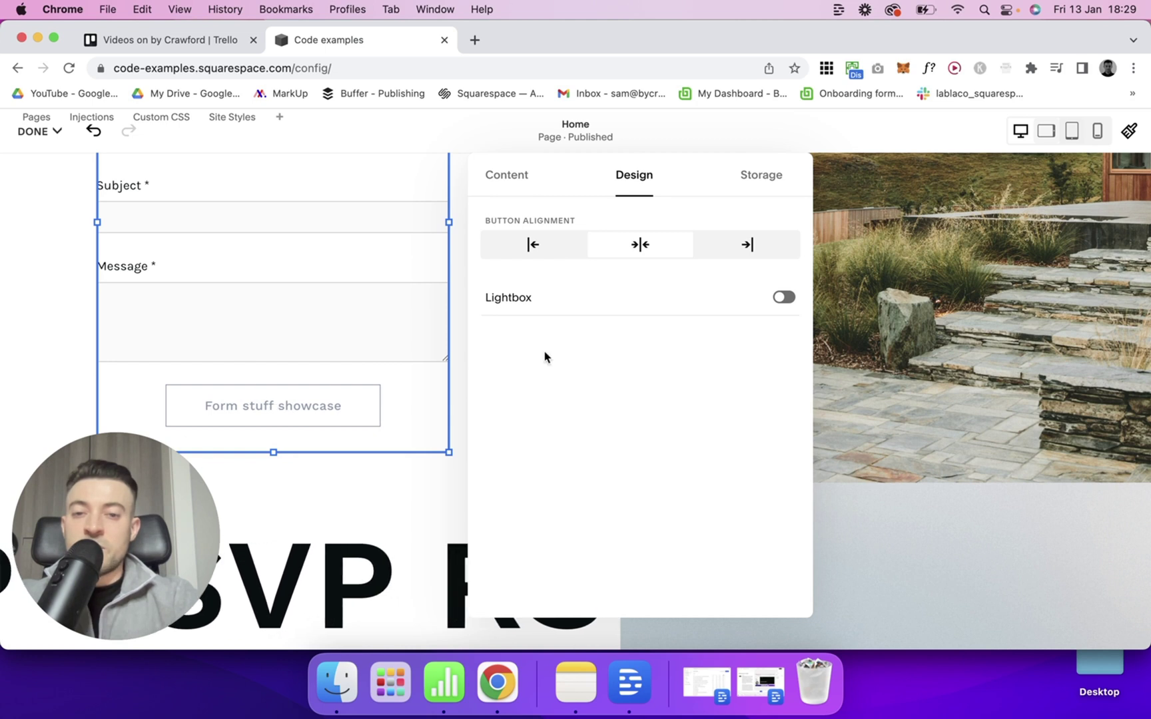
left_click(541, 244)
left_click(764, 256)
left_click(558, 251)
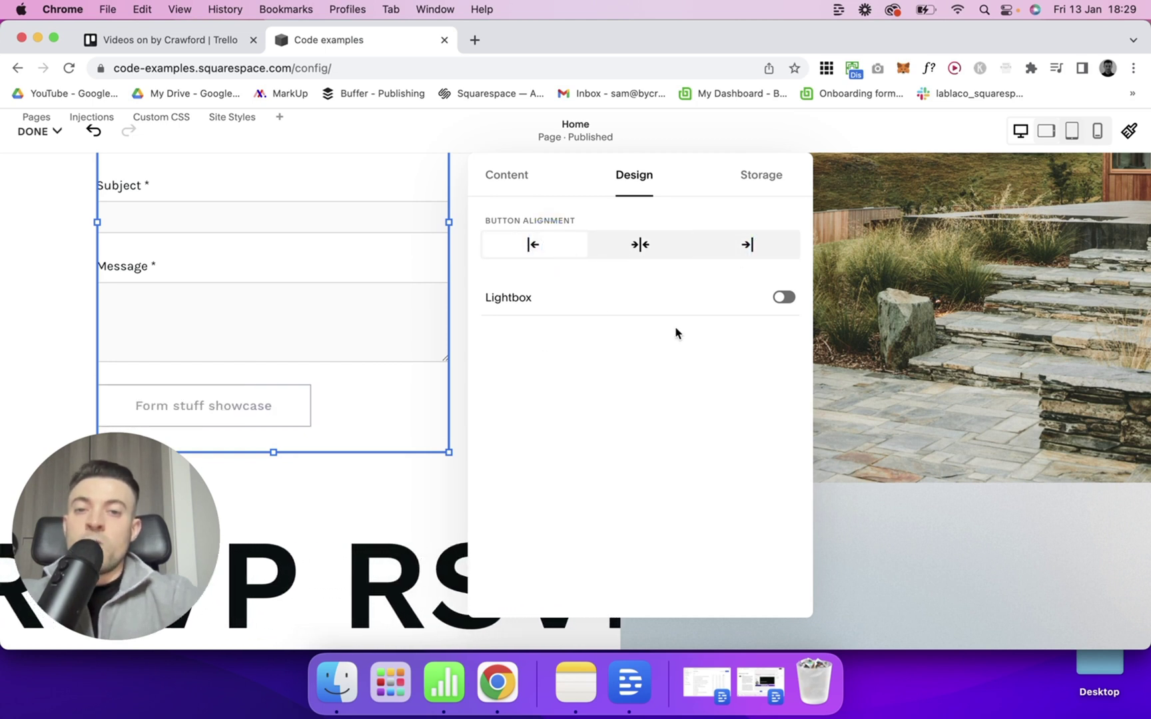
left_click(757, 305)
left_click(282, 342)
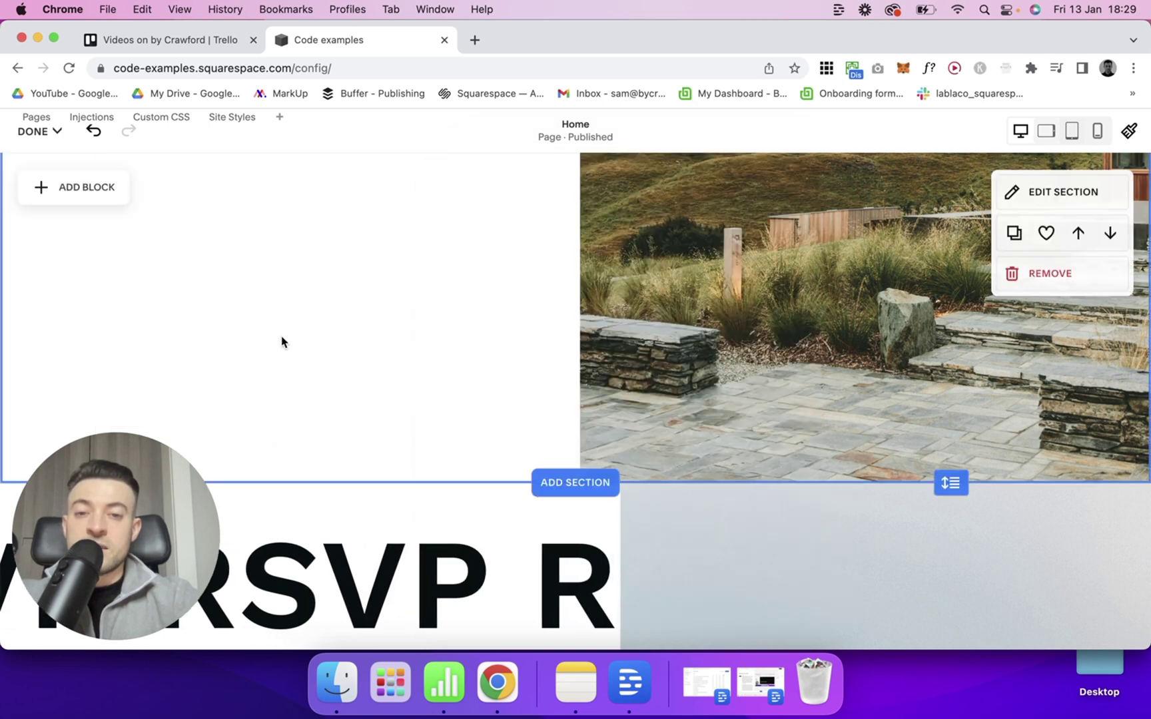
Turn the CONTACT form's lightbox off and open its Edit Form Fields list.
scroll(282, 339, "up", 5)
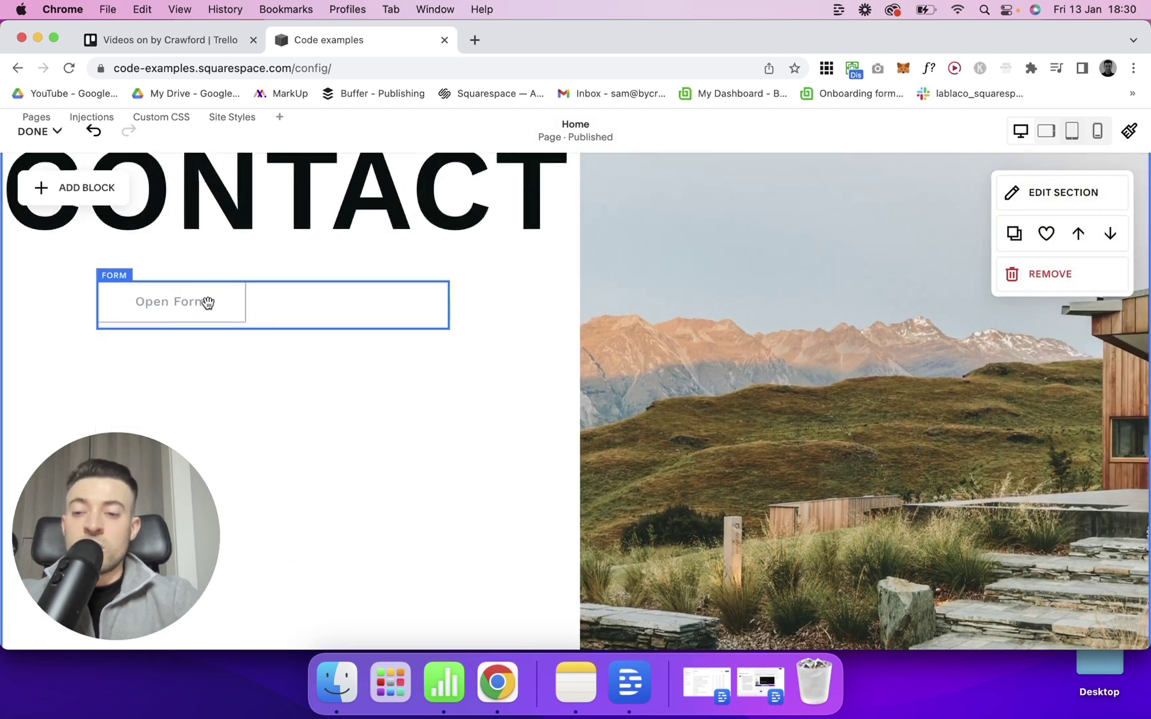
double_click(299, 311)
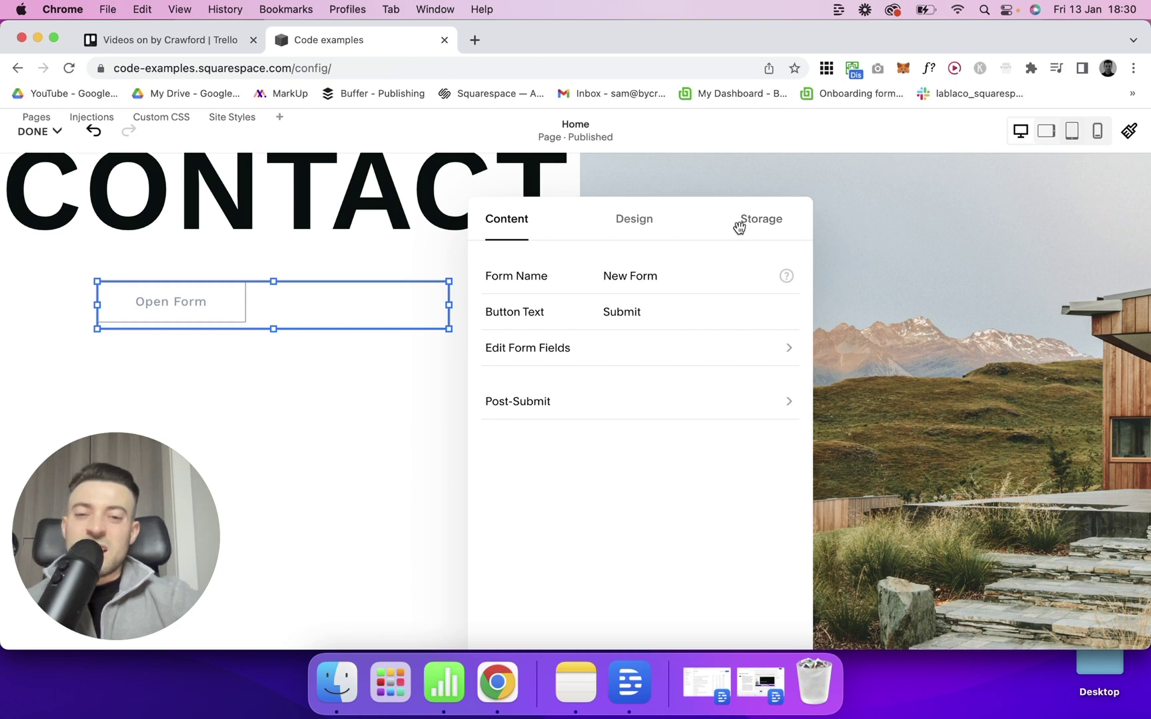
left_click(645, 225)
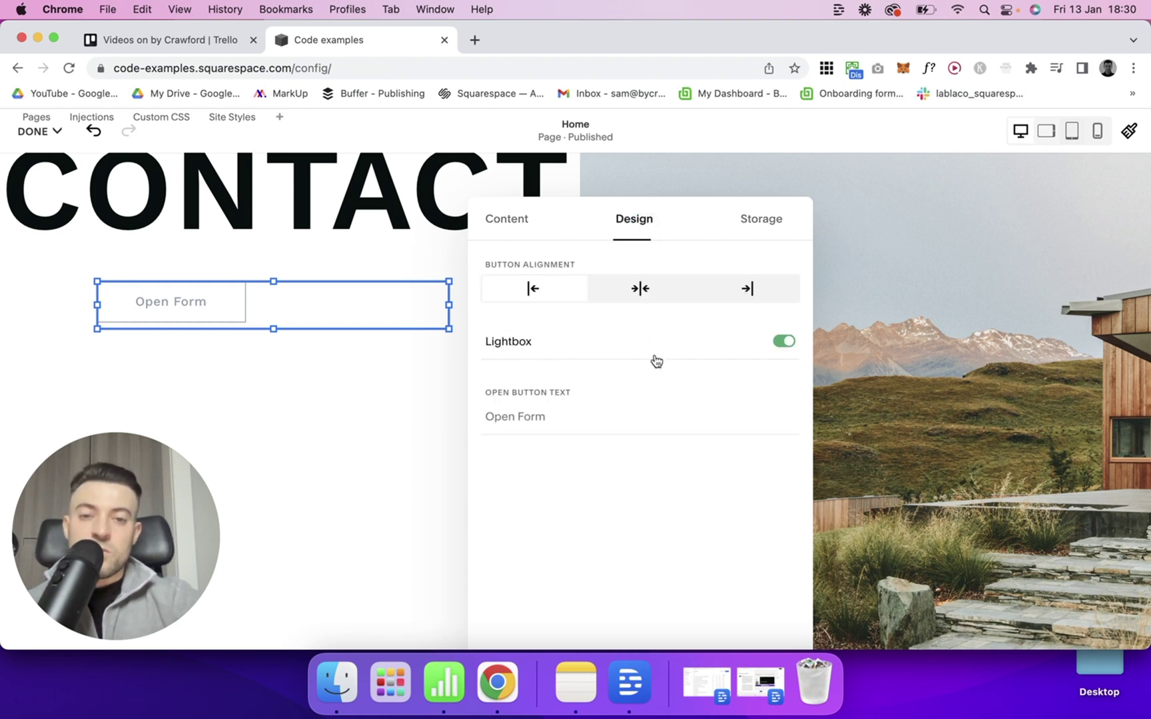
left_click(771, 341)
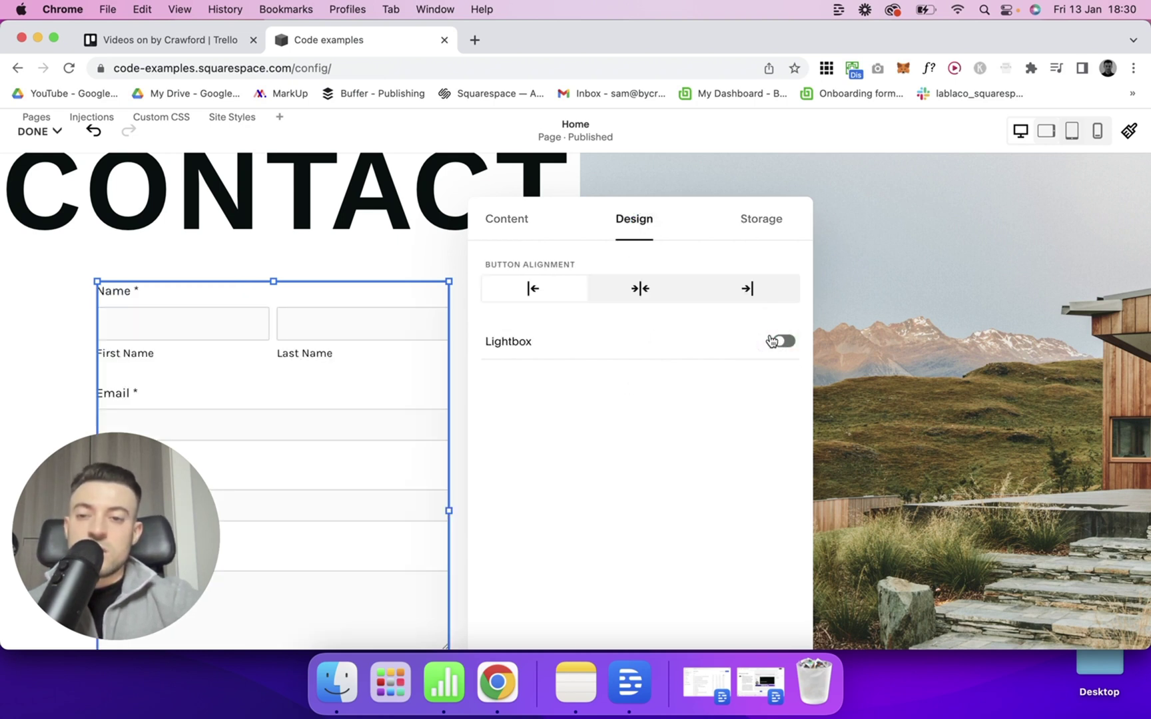
left_click(516, 238)
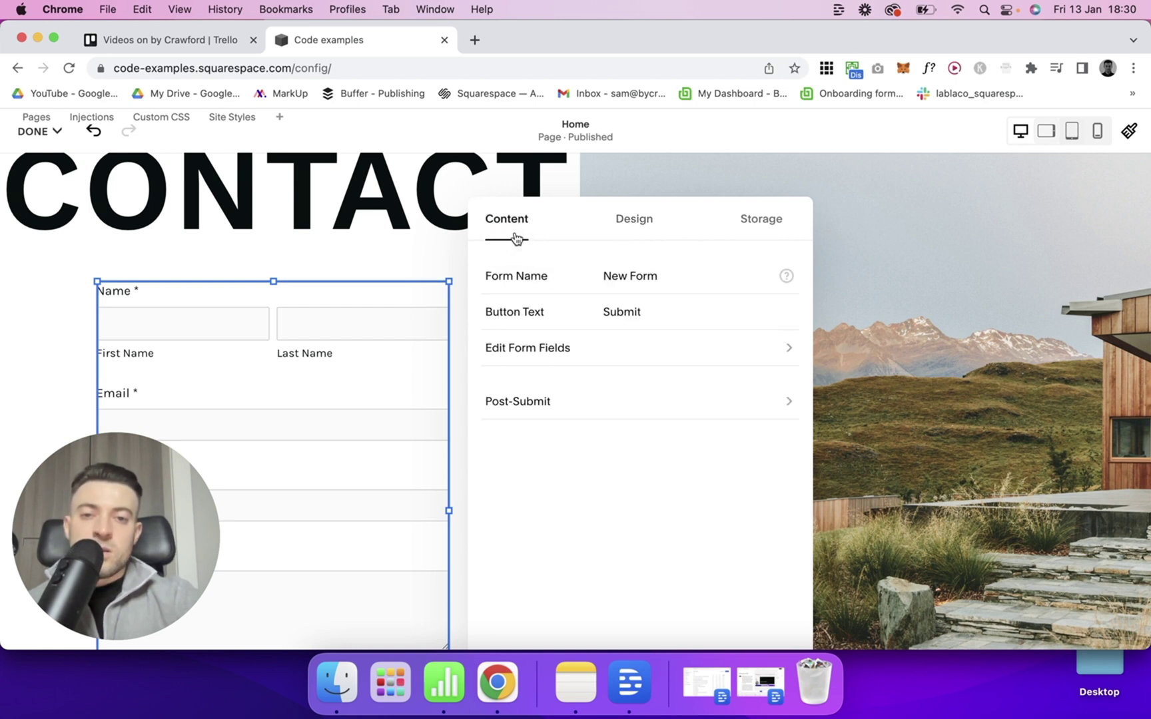
left_click(564, 360)
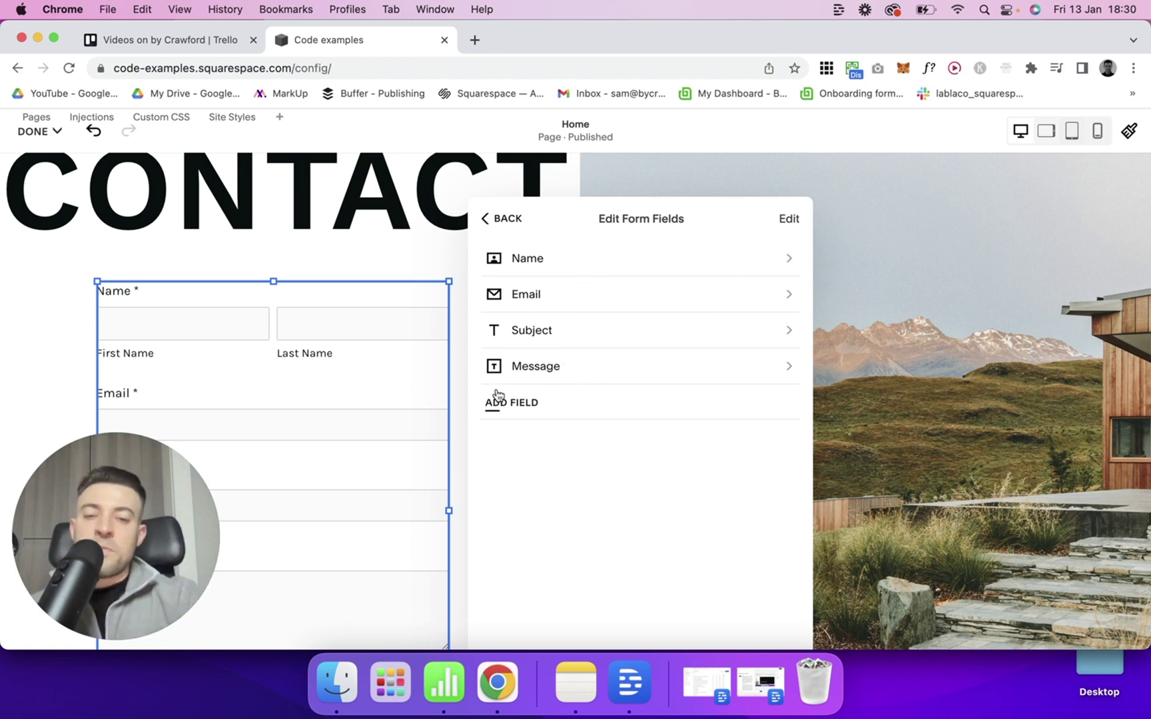
Reorder the form fields to Name, Email, Message and delete the Subject field.
left_click(790, 221)
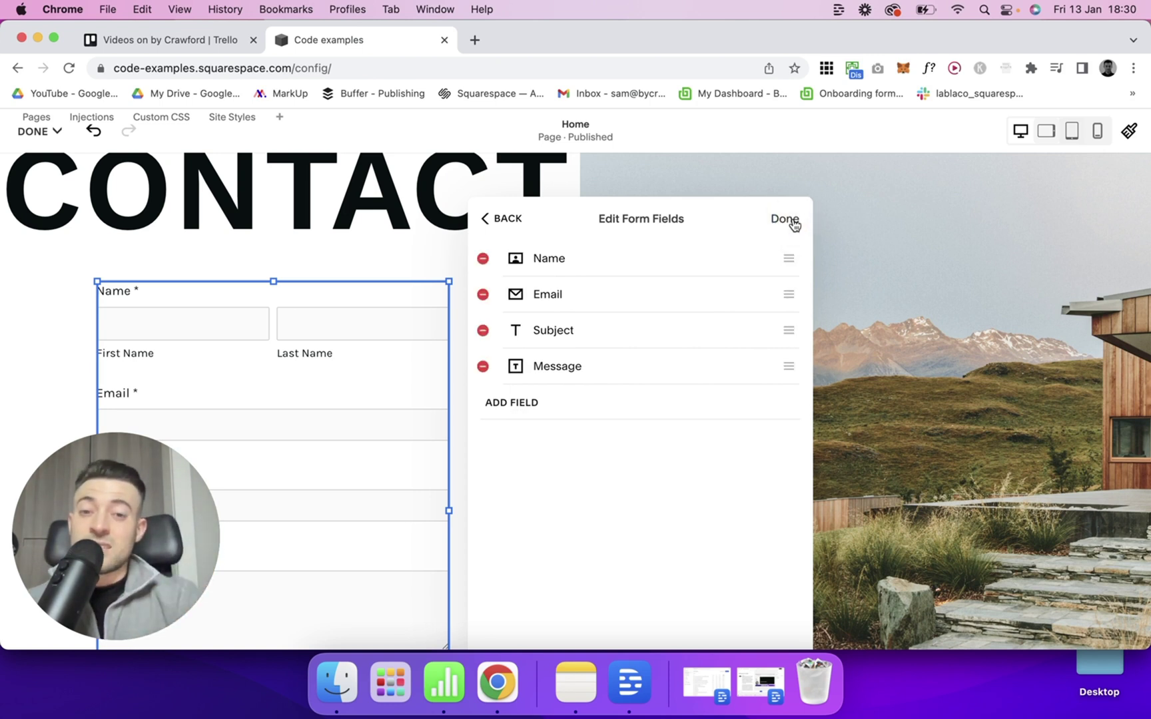
left_click_drag(741, 273, 732, 332)
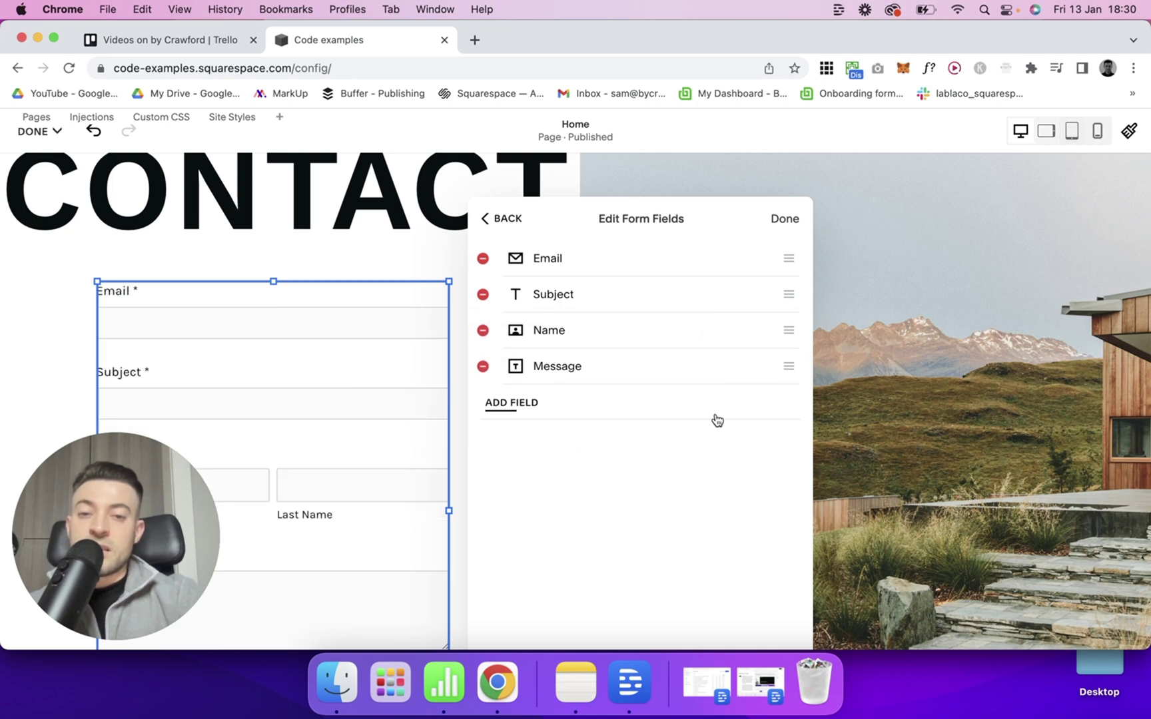
scroll(403, 265, "down", 3)
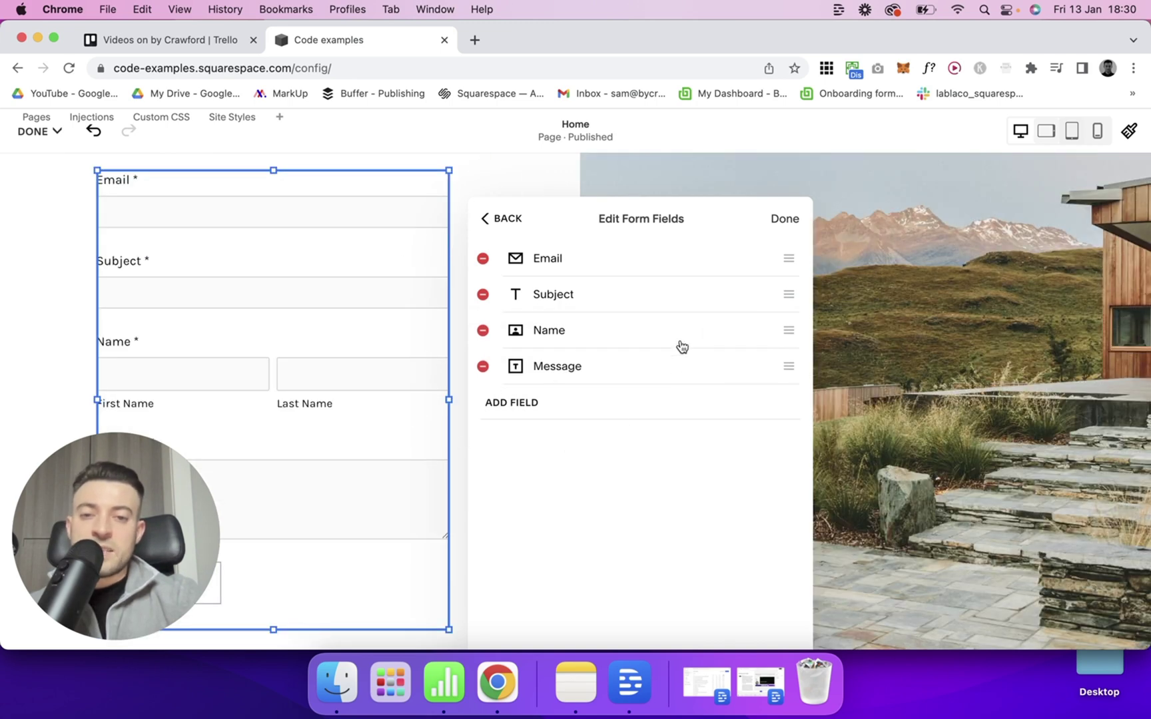
left_click_drag(676, 331, 673, 260)
left_click_drag(617, 352, 618, 275)
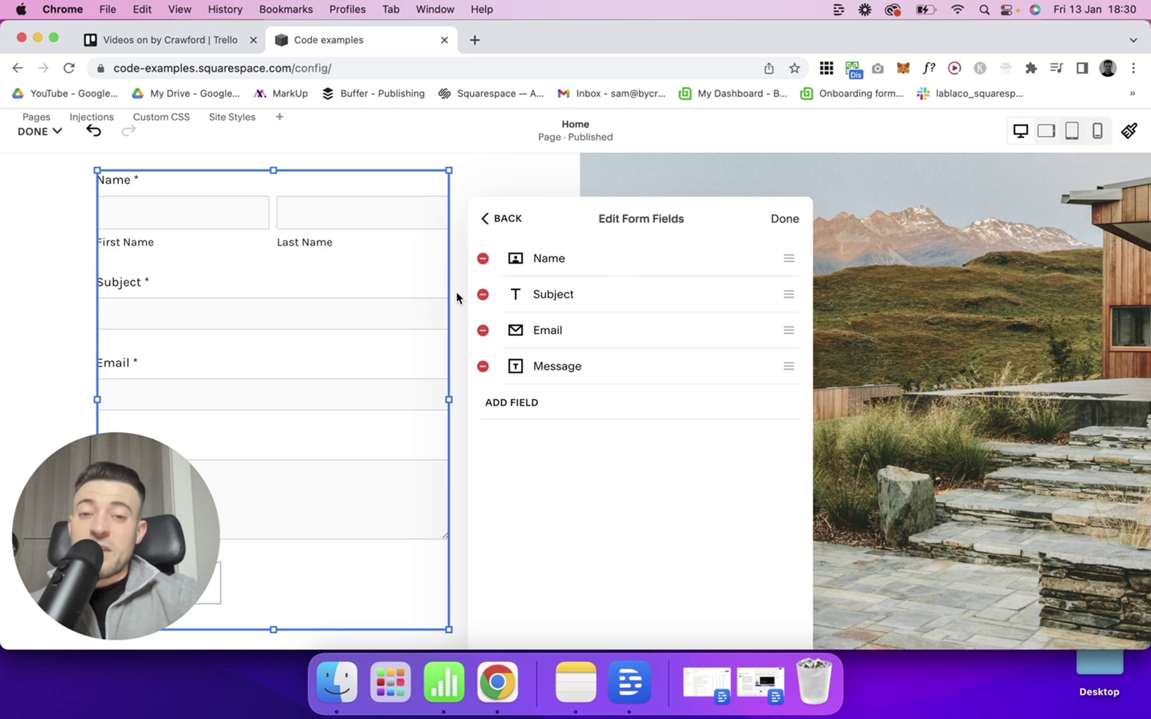
left_click(482, 295)
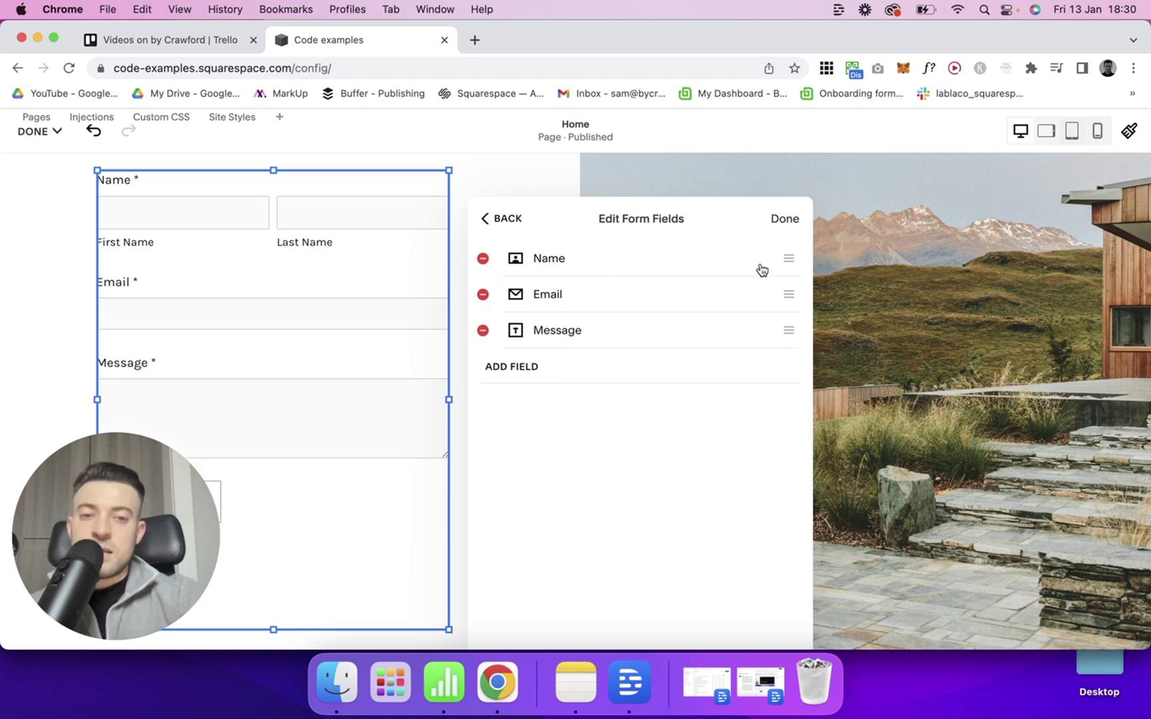
left_click(784, 218)
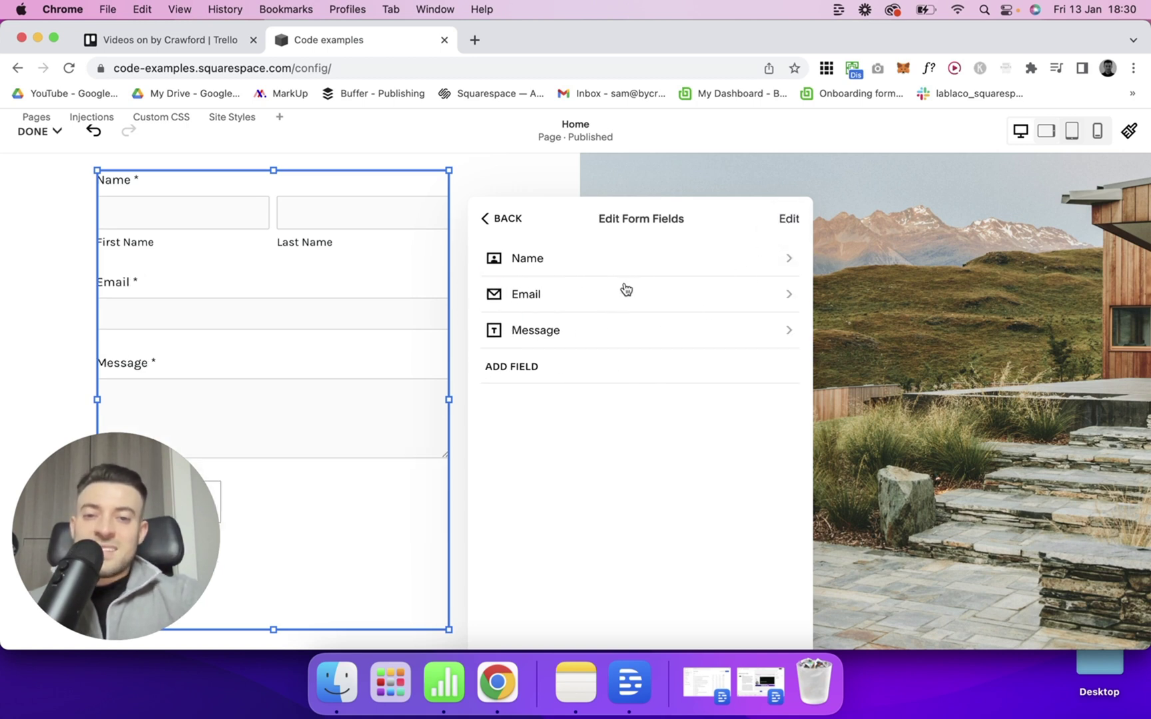
Enter 'Description' as the Name field's description, leaving Required switched on.
left_click(559, 273)
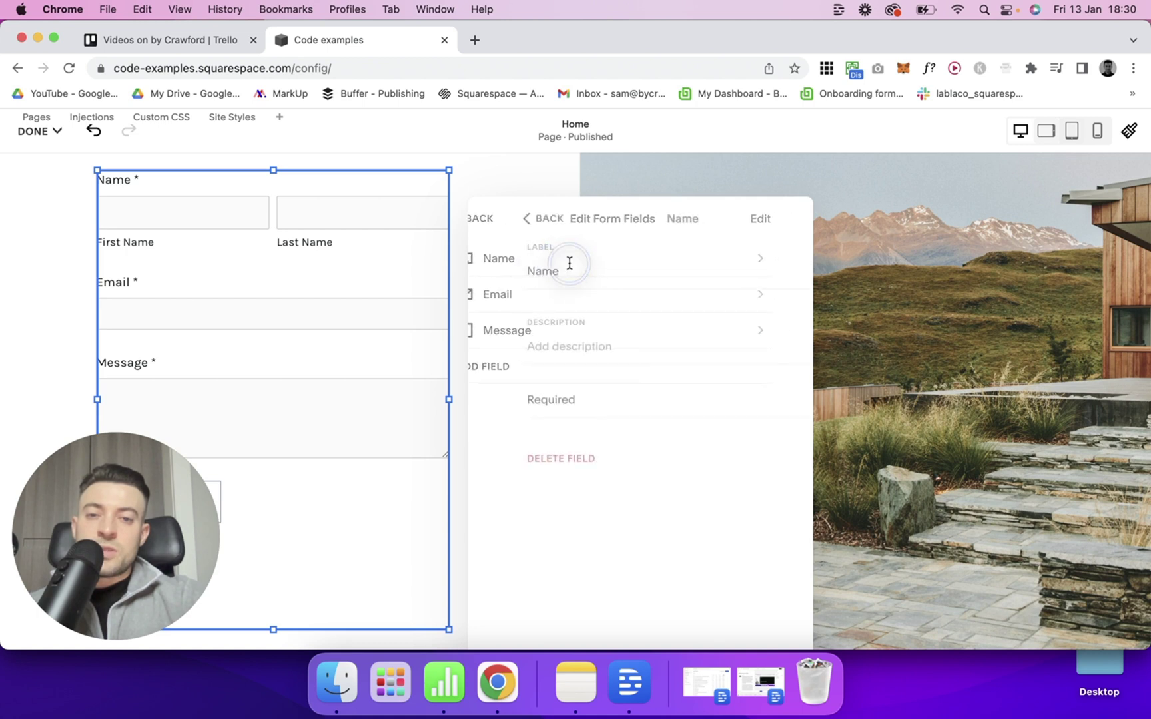
double_click(549, 275)
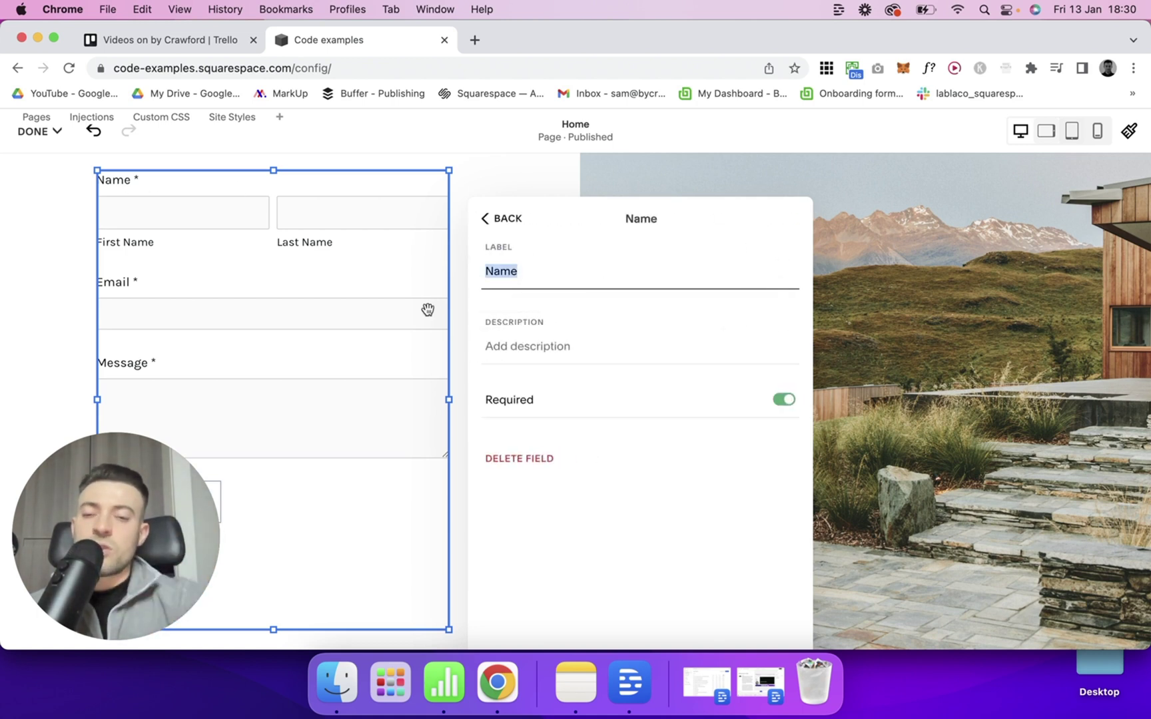
left_click(563, 345)
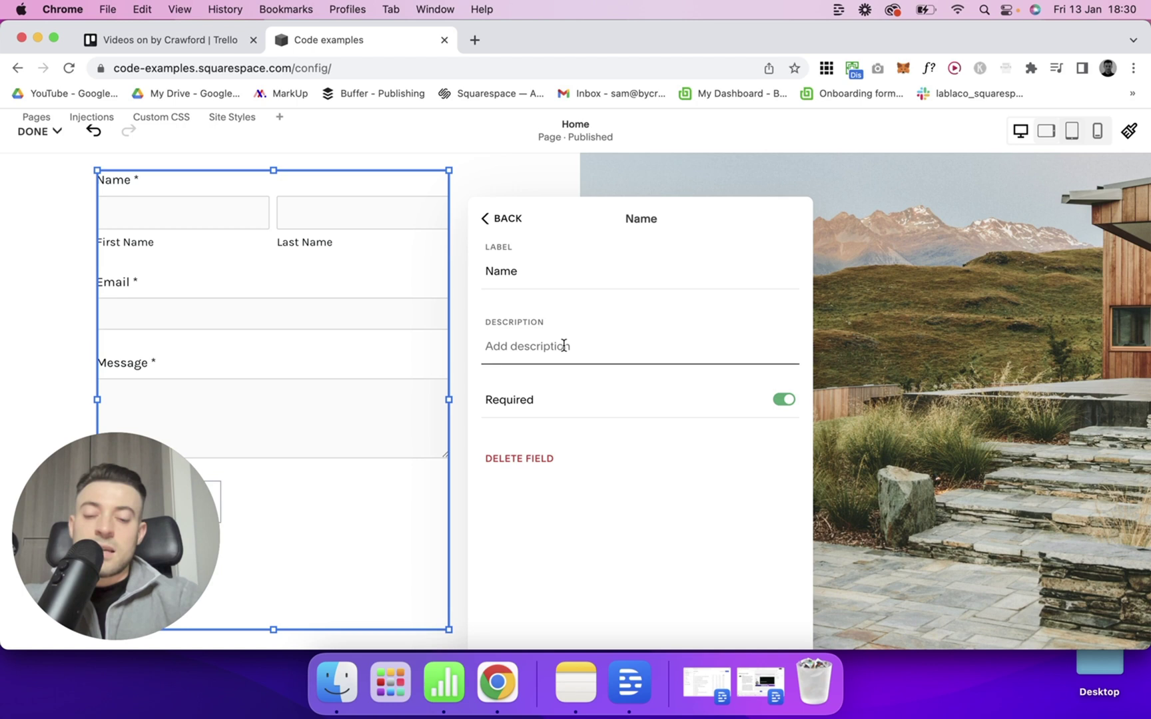
type("Description here.")
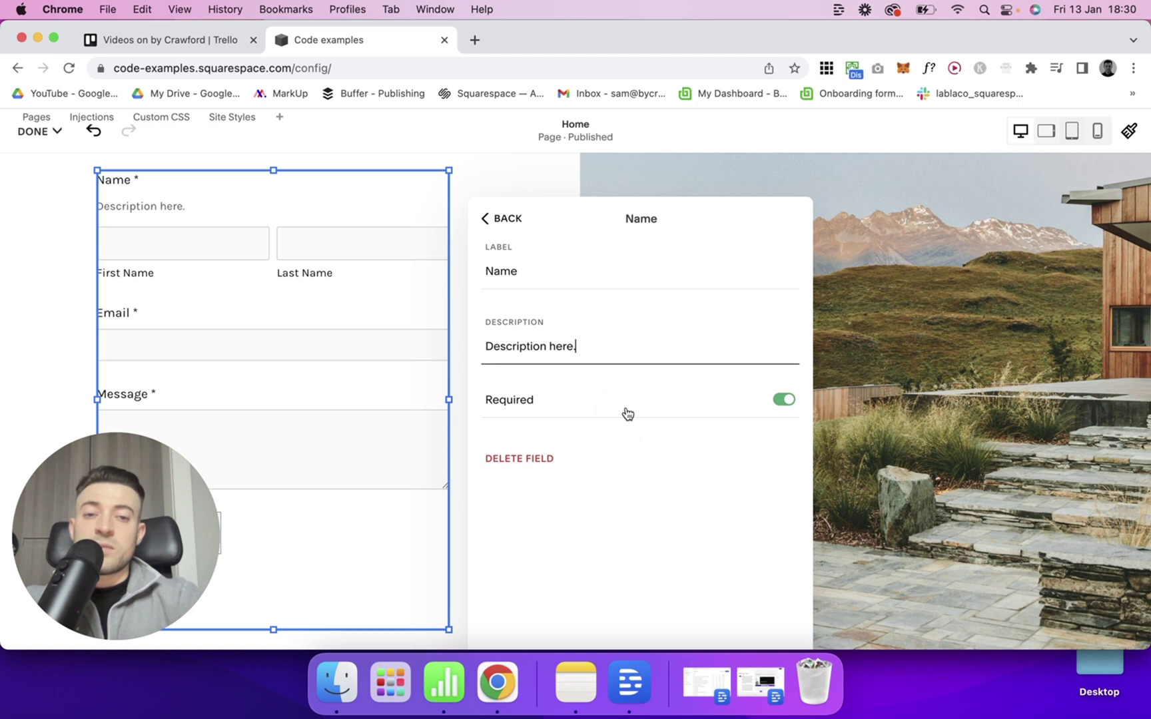
left_click(627, 413)
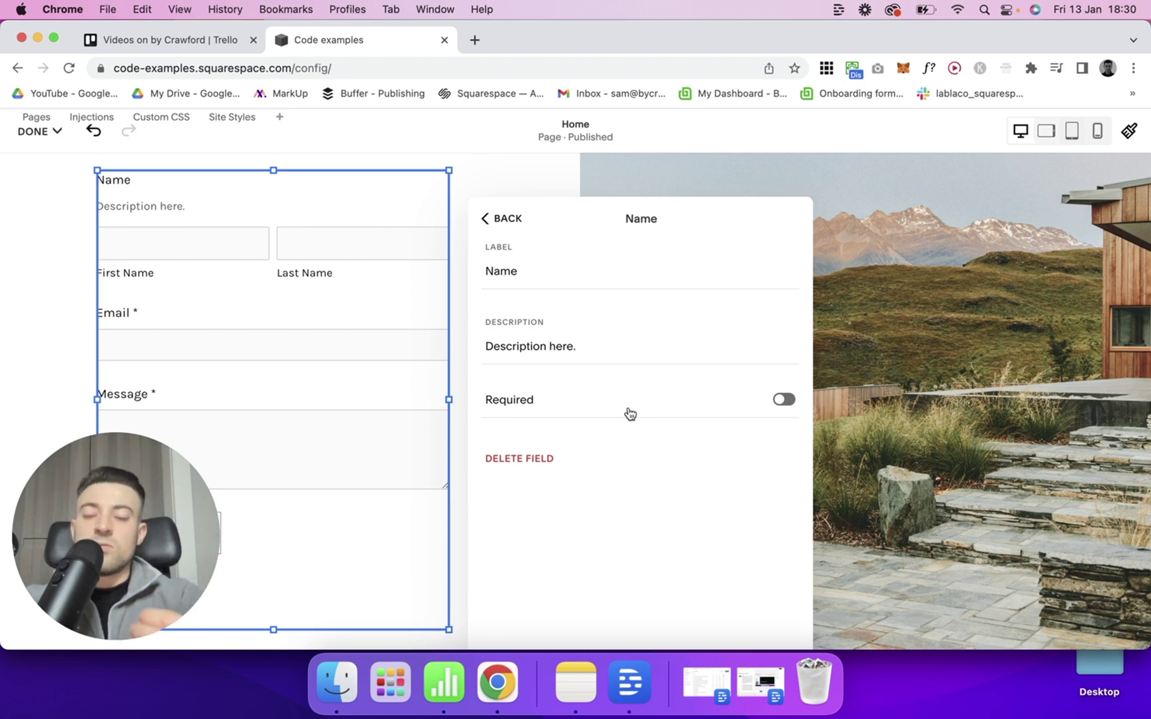
left_click(630, 413)
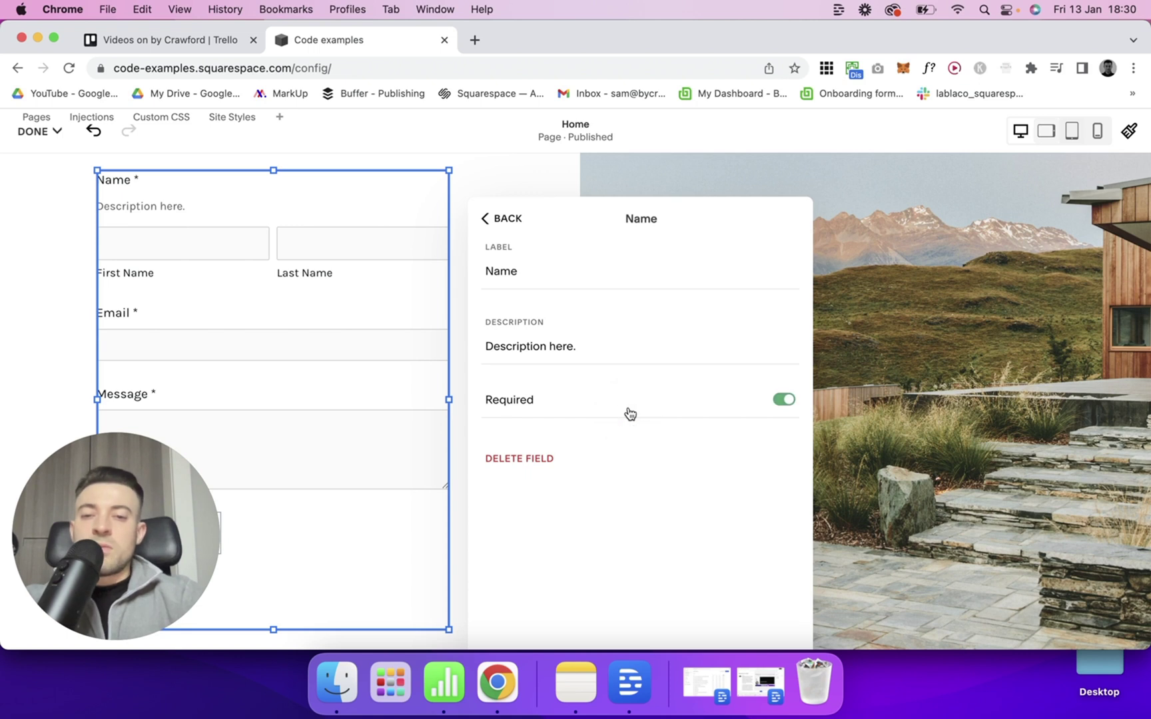
left_click(497, 219)
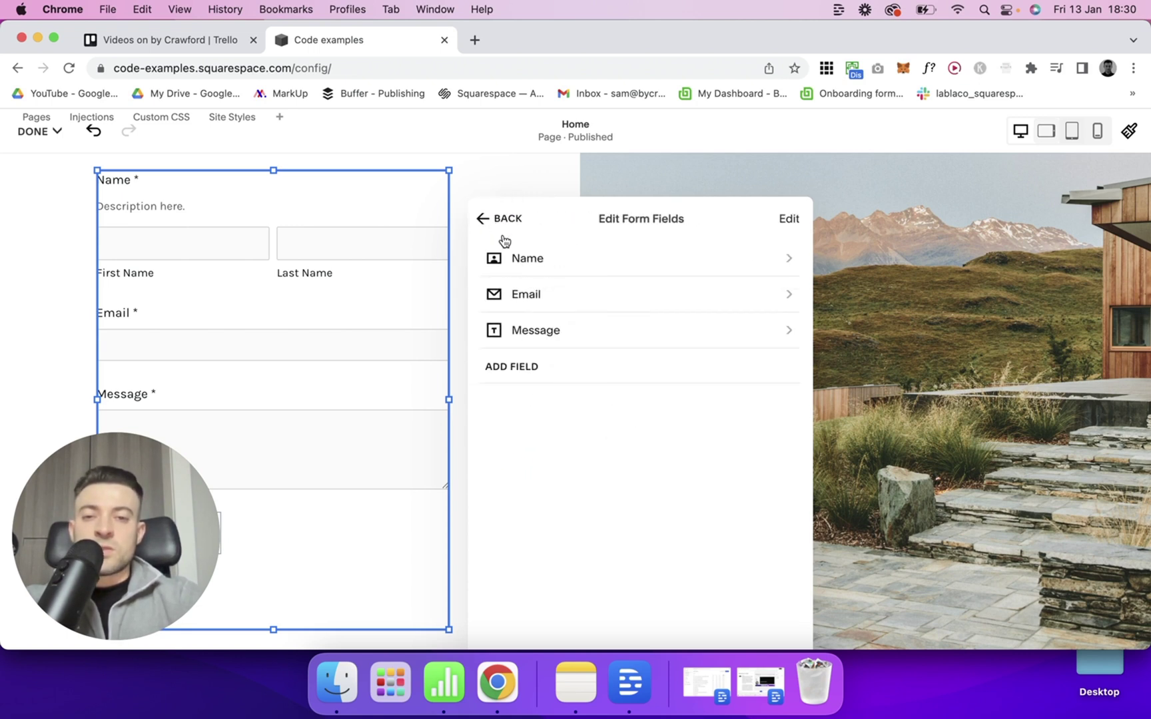
Add a Text field and a Text Area field to the form.
left_click(533, 374)
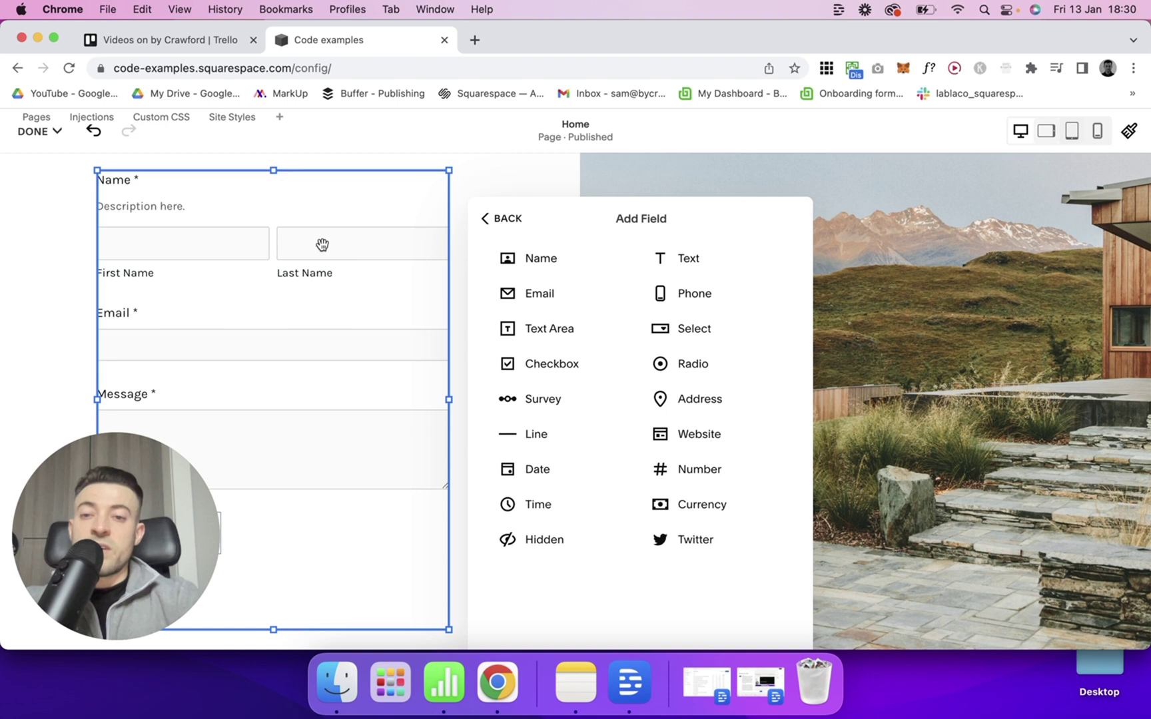
left_click(701, 269)
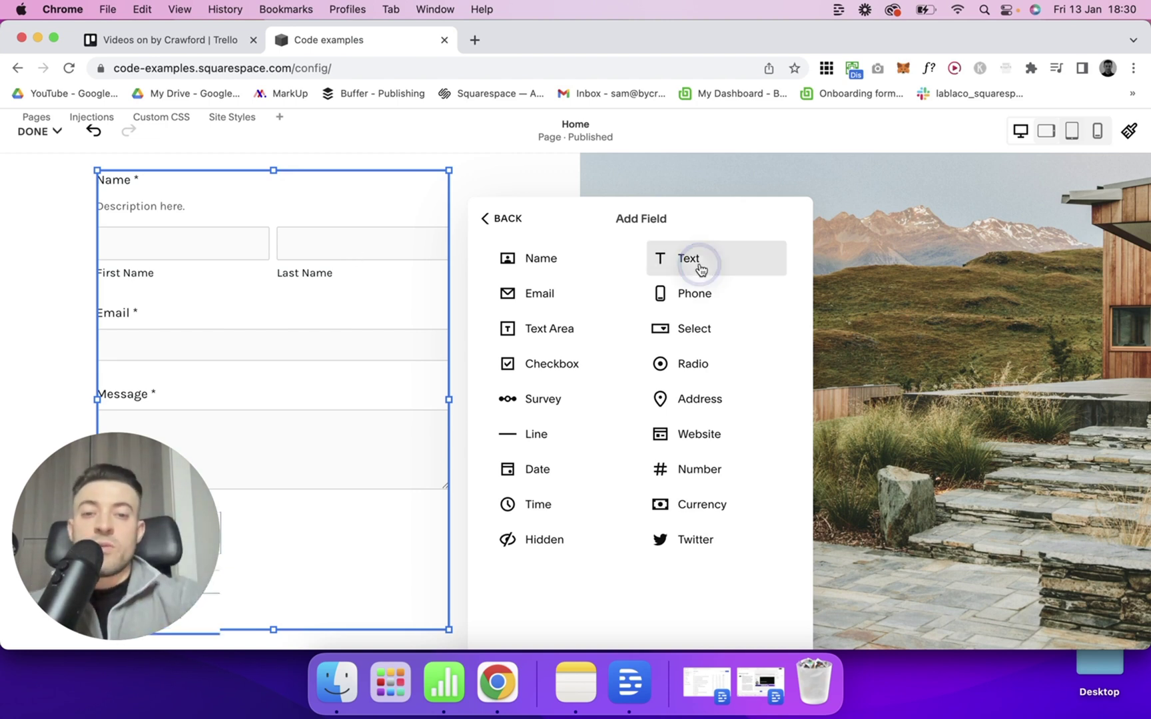
left_click(574, 363)
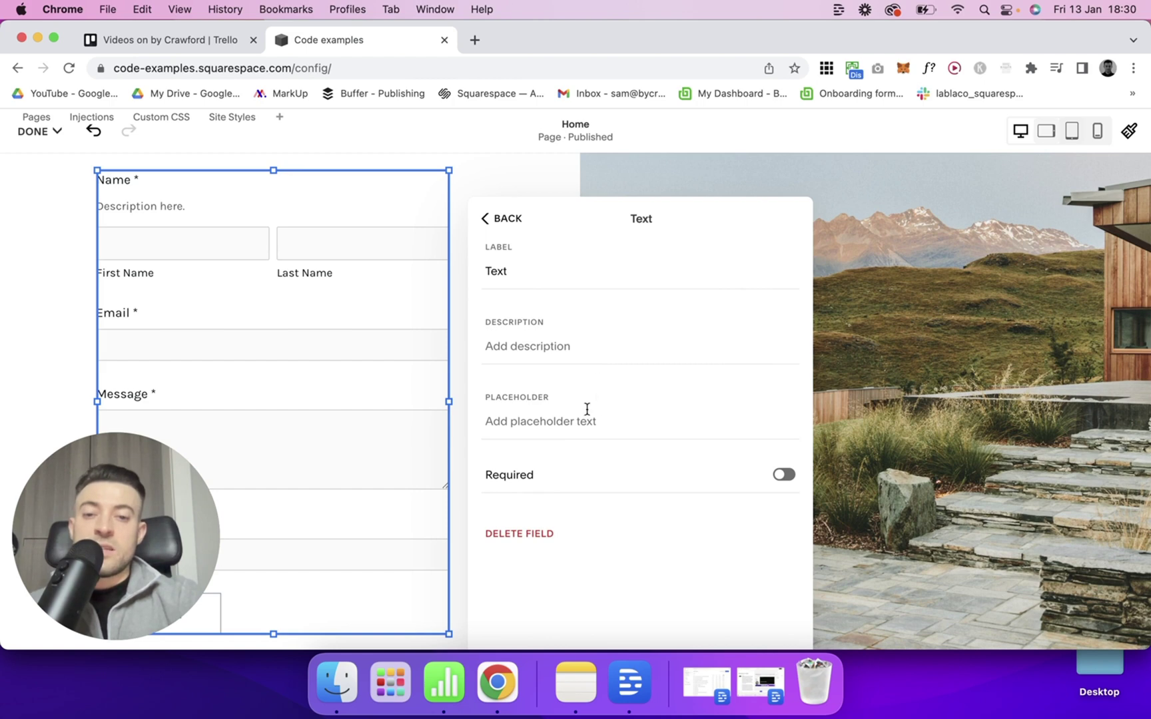
left_click(505, 232)
left_click(518, 401)
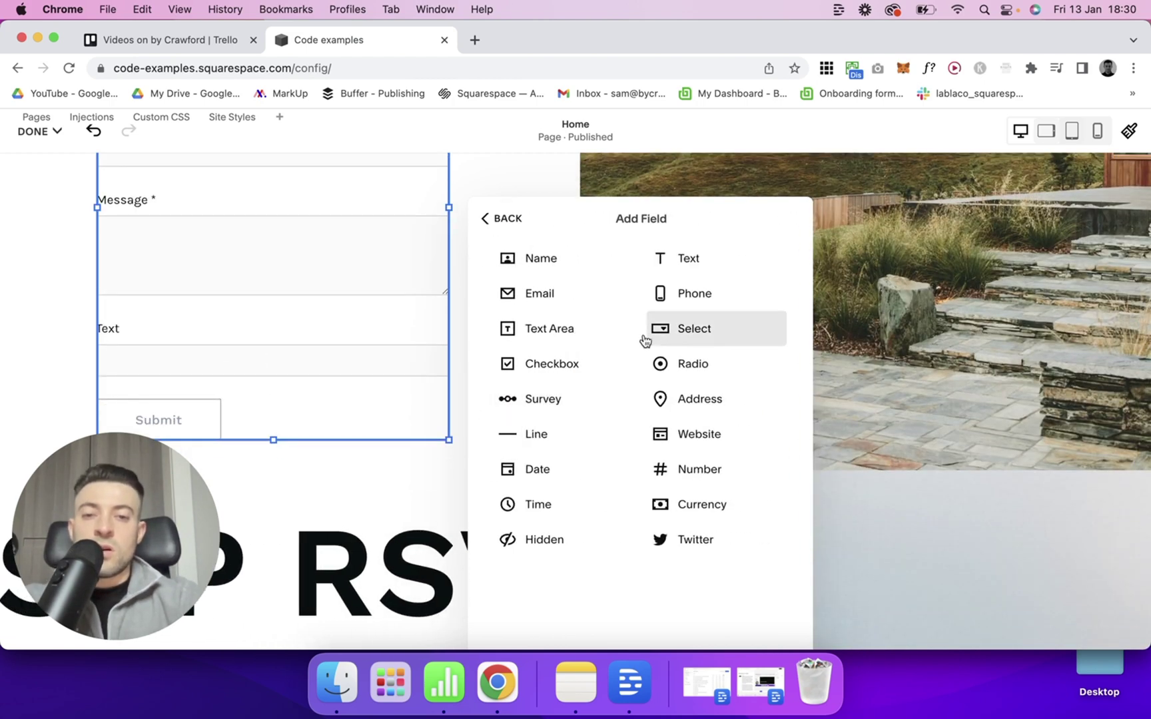
left_click(565, 335)
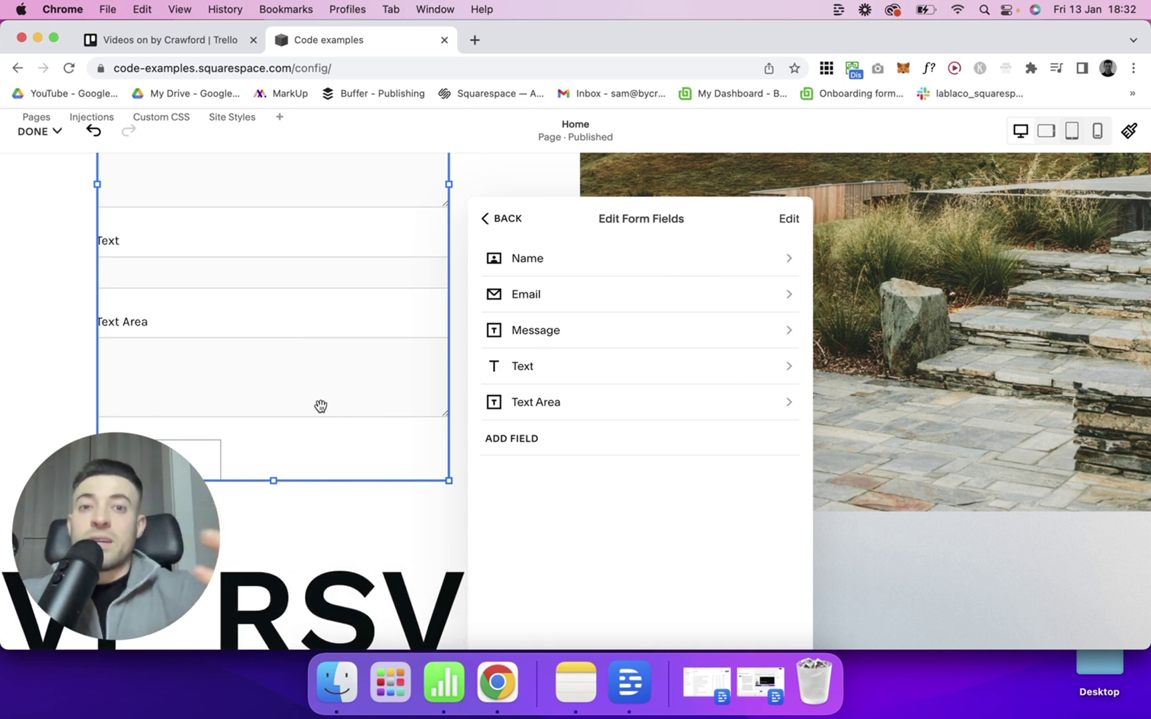
Relabel the Text Area 'How can we help?' with placeholder 'Start writing...'.
left_click(562, 403)
double_click(576, 276)
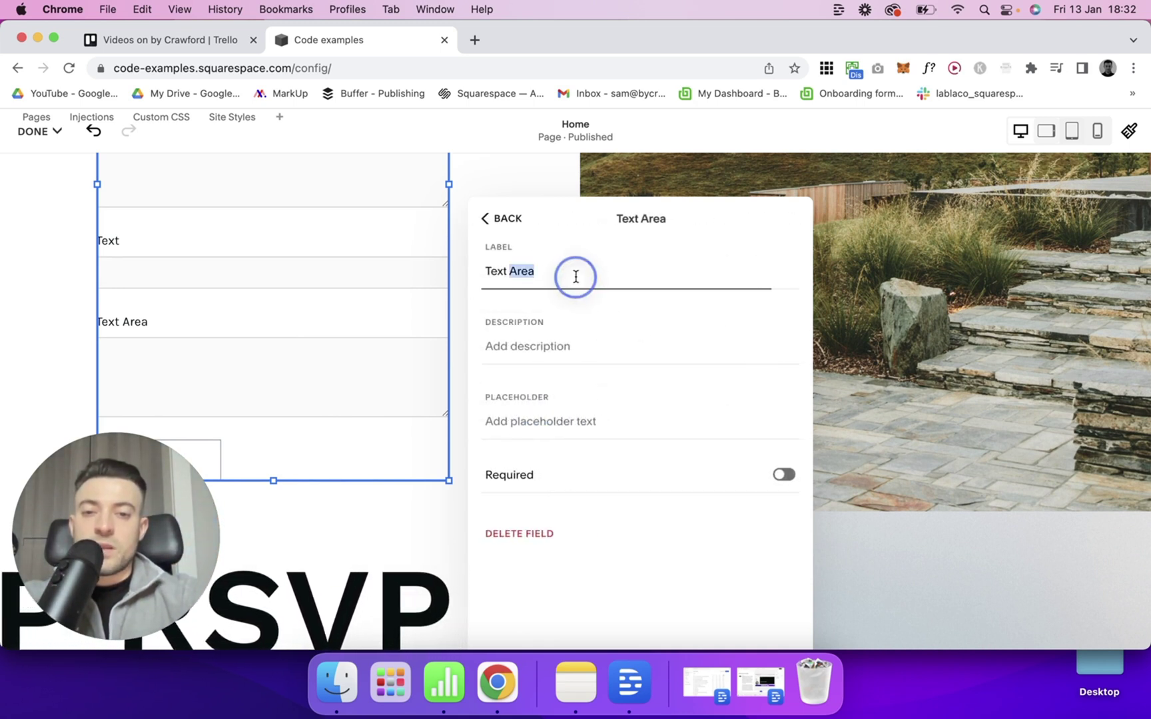
key("super+a")
type("How can we help?")
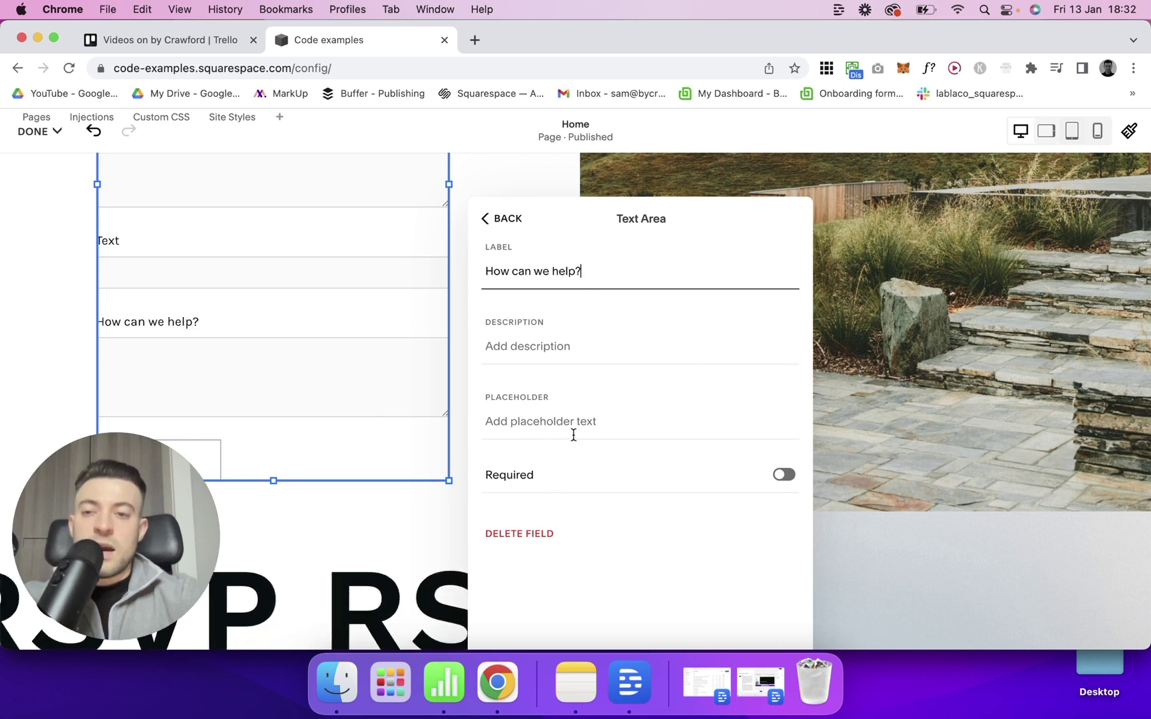
left_click(626, 420)
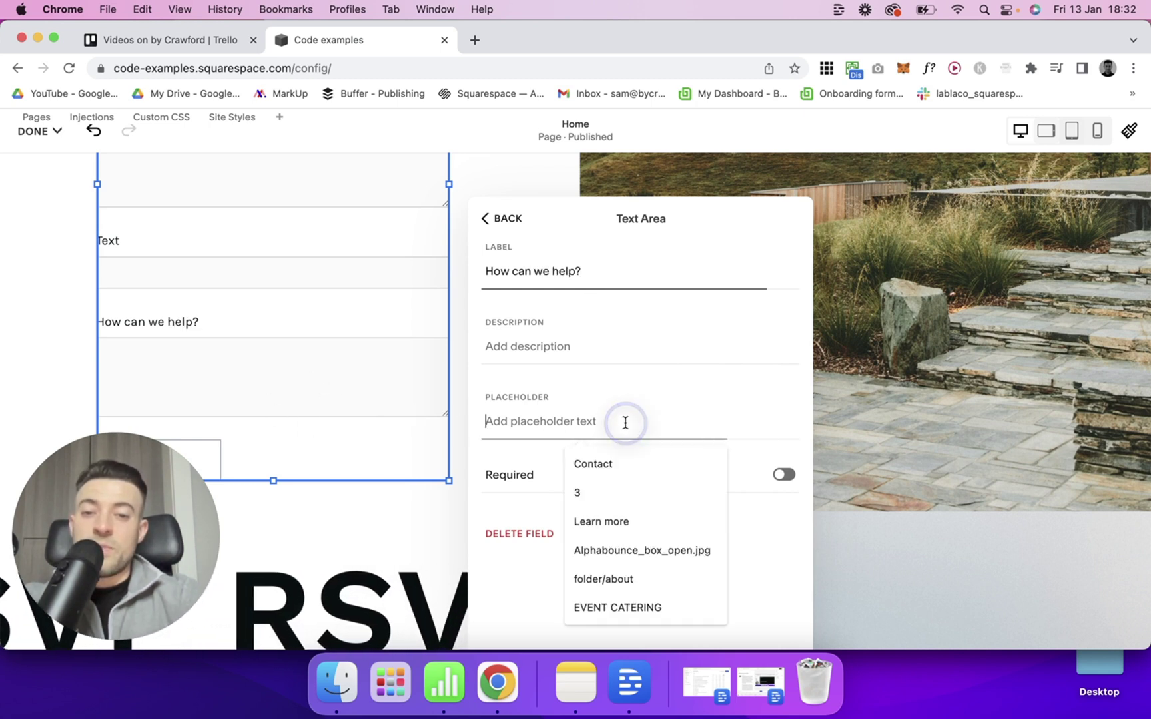
type("Start writing...")
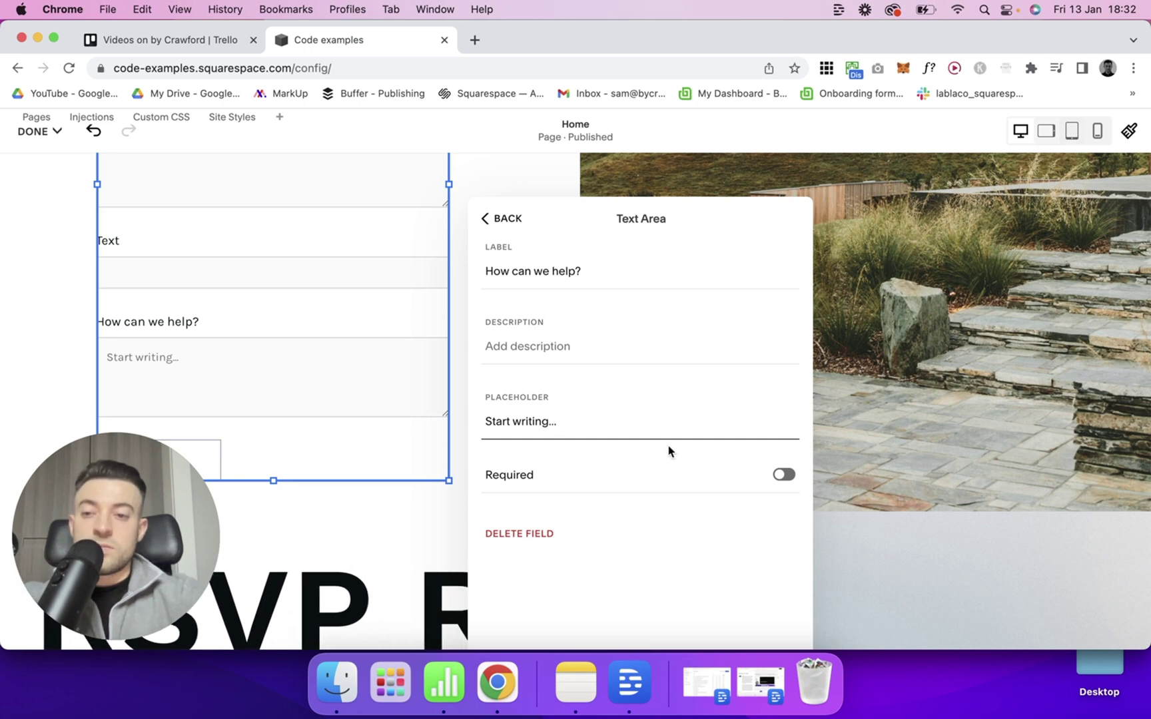
key("Return")
left_click(526, 442)
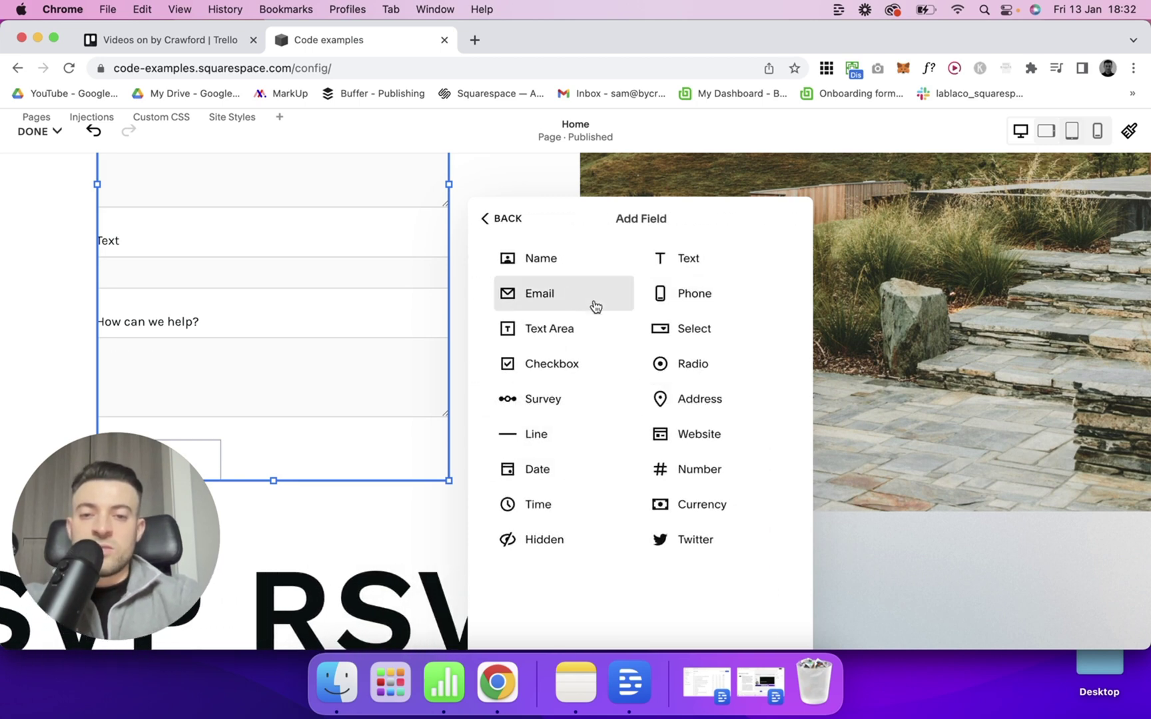
Add a second Email field and select the Text field's label to review it.
scroll(331, 339, "up", 8)
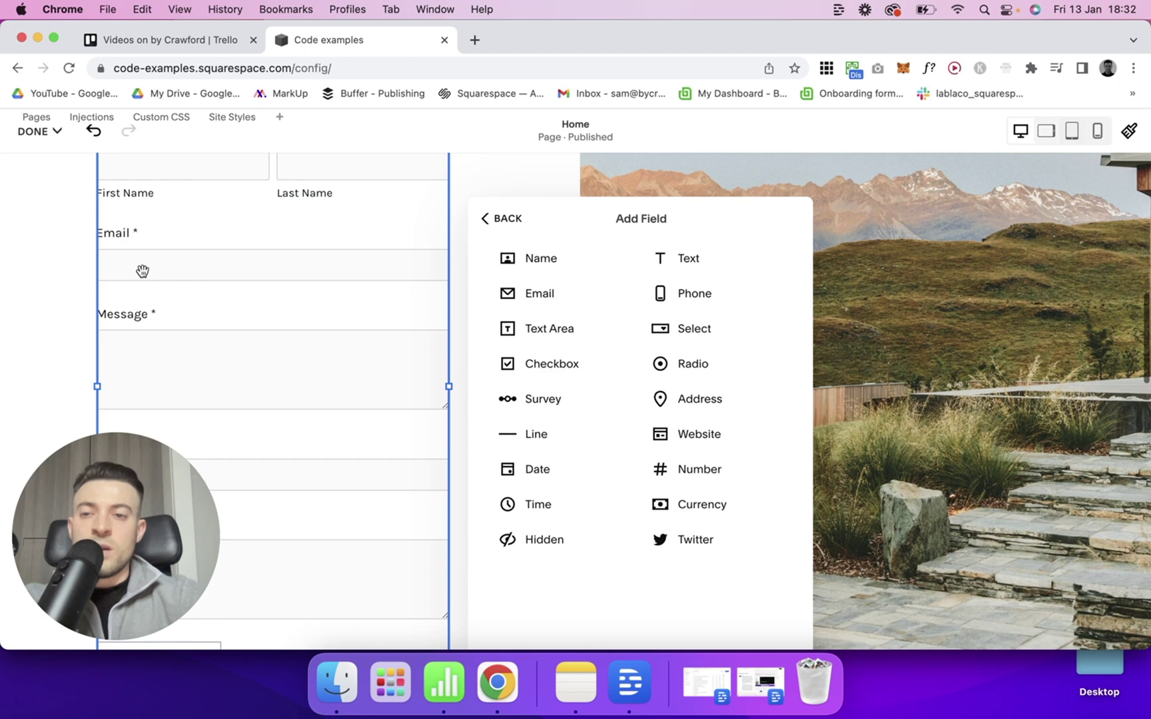
left_click(542, 294)
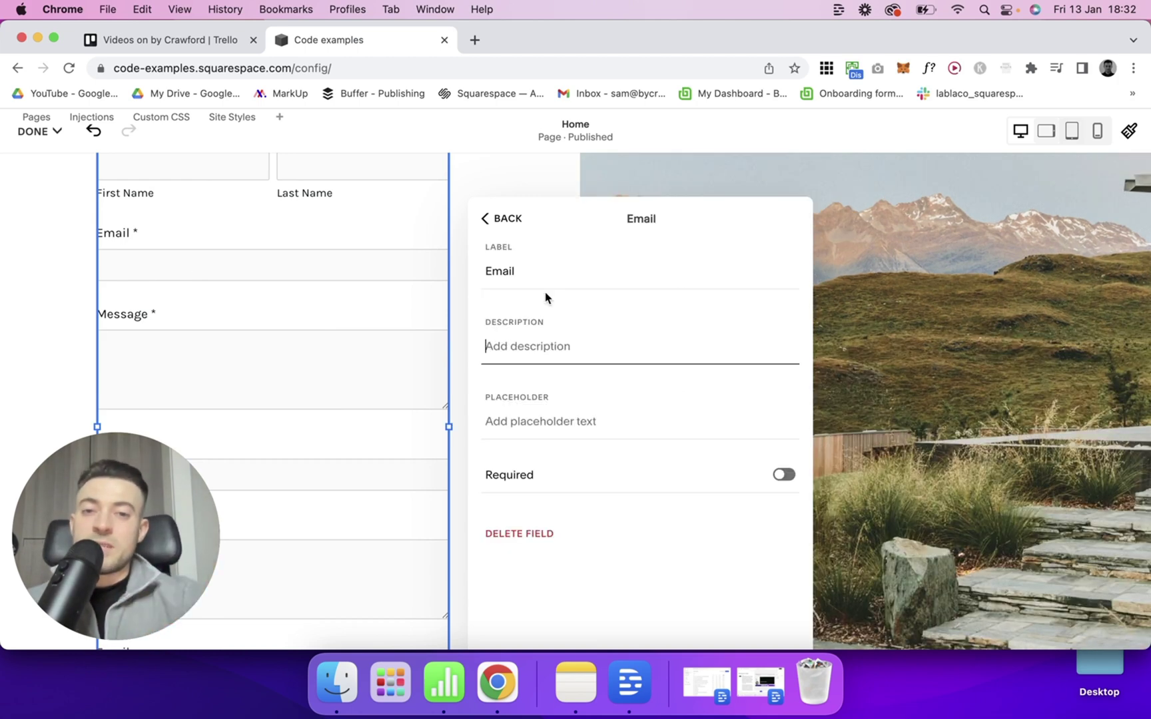
left_click(498, 235)
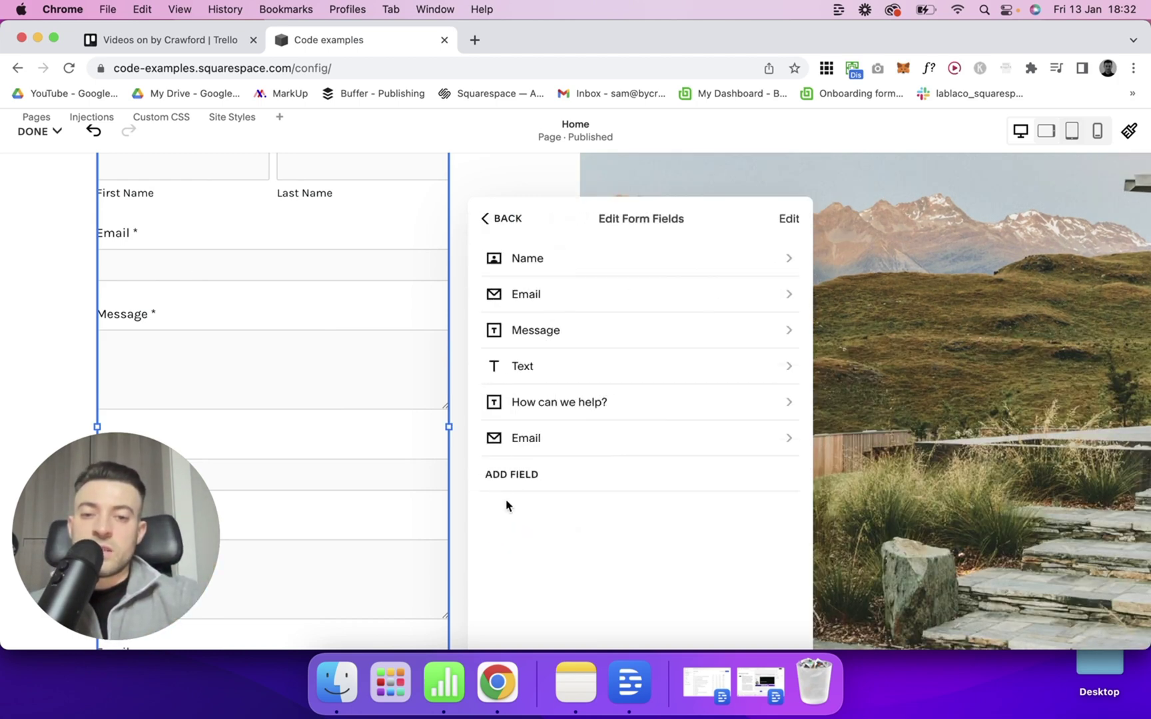
left_click(560, 365)
double_click(532, 268)
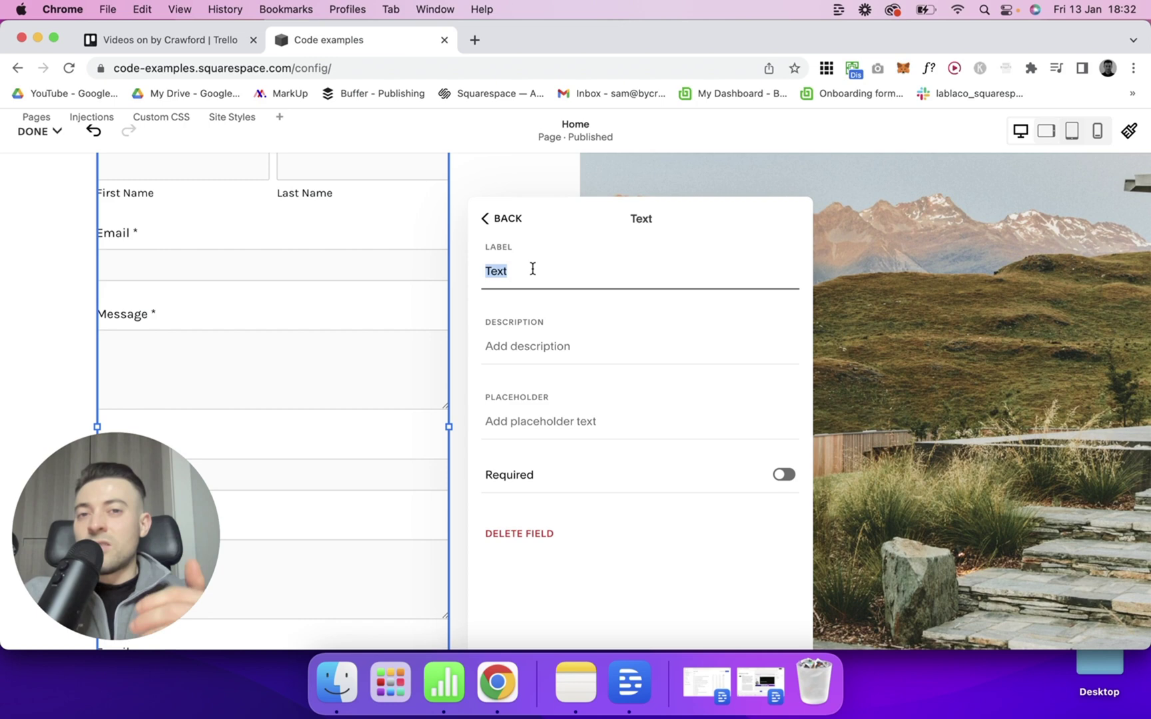
left_click(505, 220)
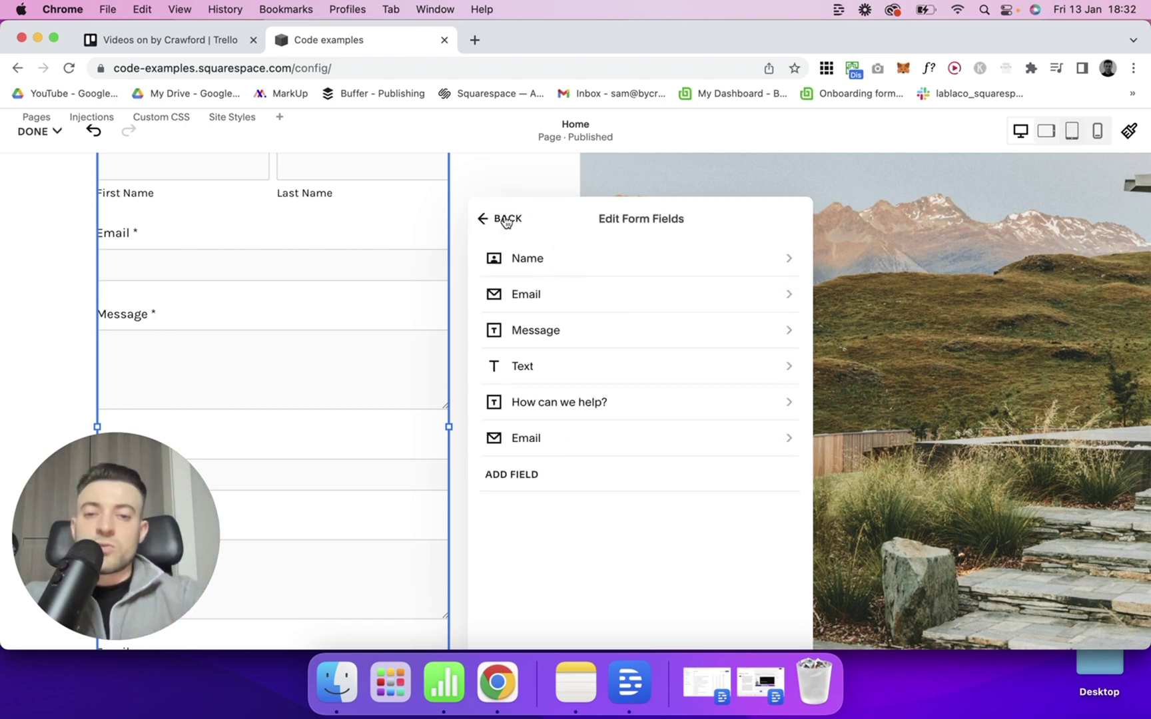
left_click(522, 474)
Add a Phone field with Show Country Code toggled on, then back off.
left_click(687, 310)
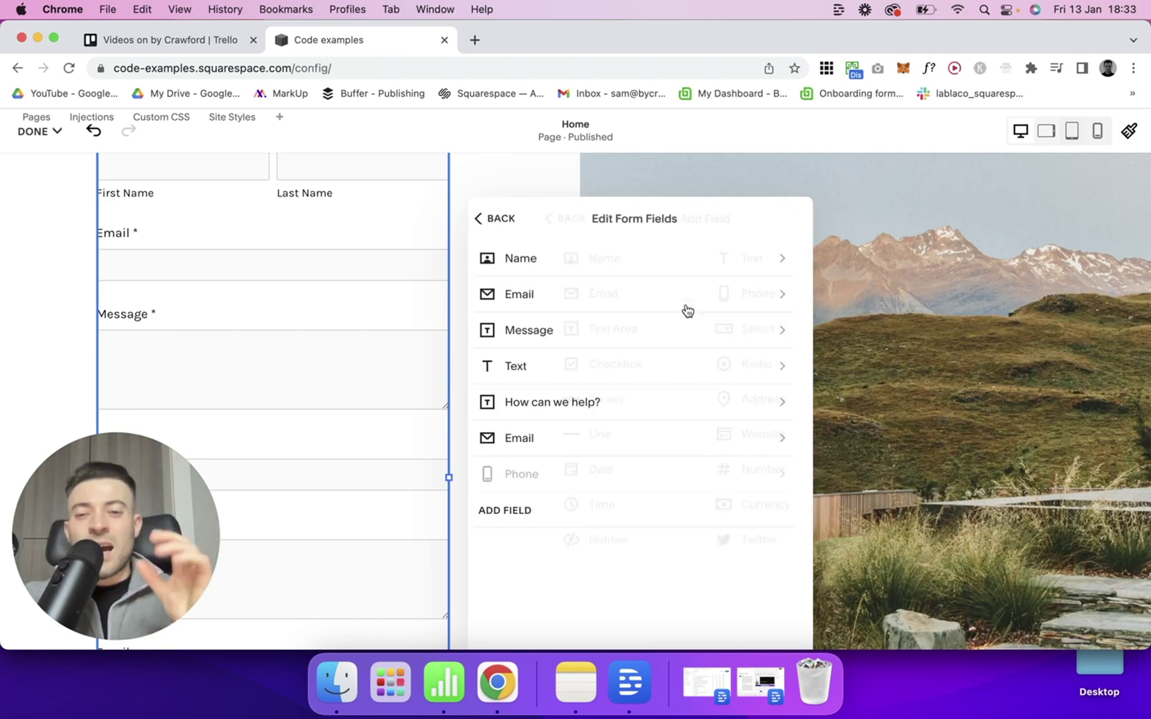
left_click(584, 477)
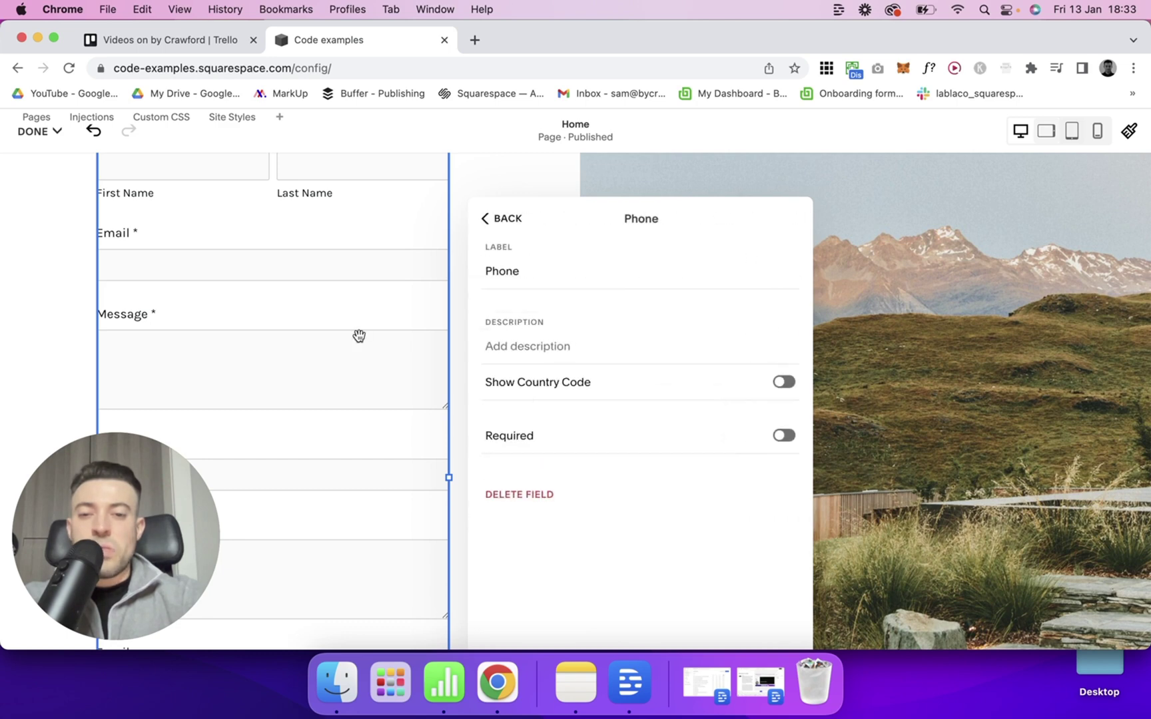
scroll(359, 334, "down", 5)
scroll(359, 336, "down", 3)
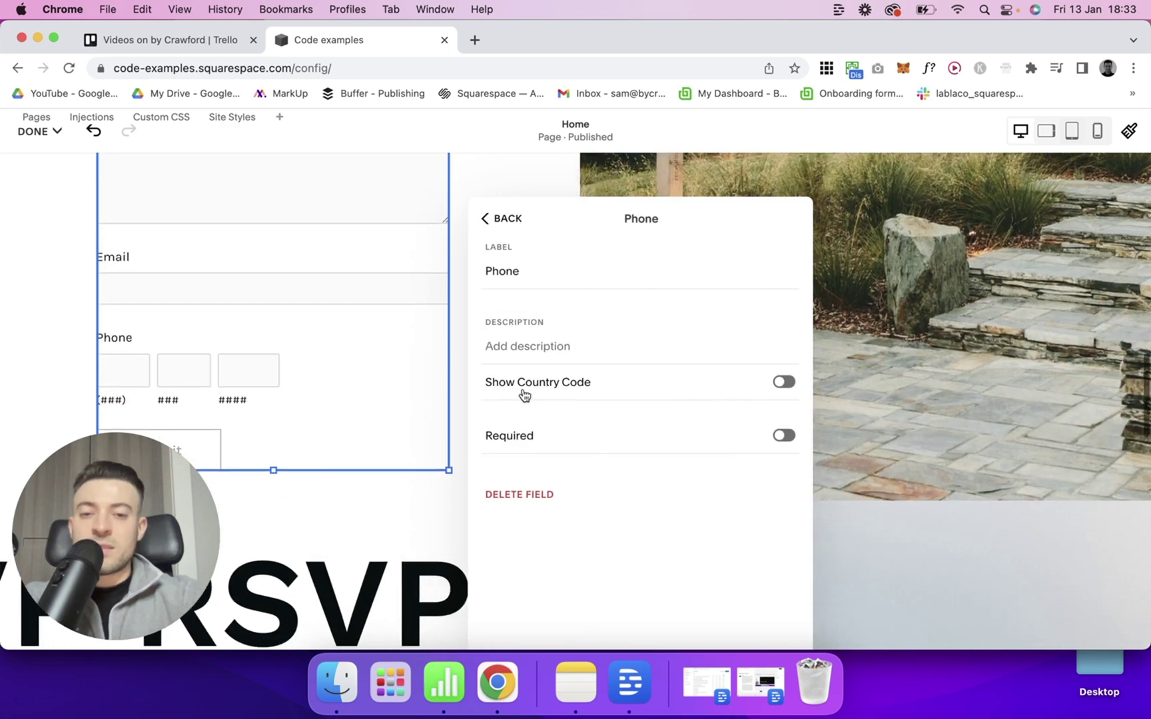
left_click(531, 390)
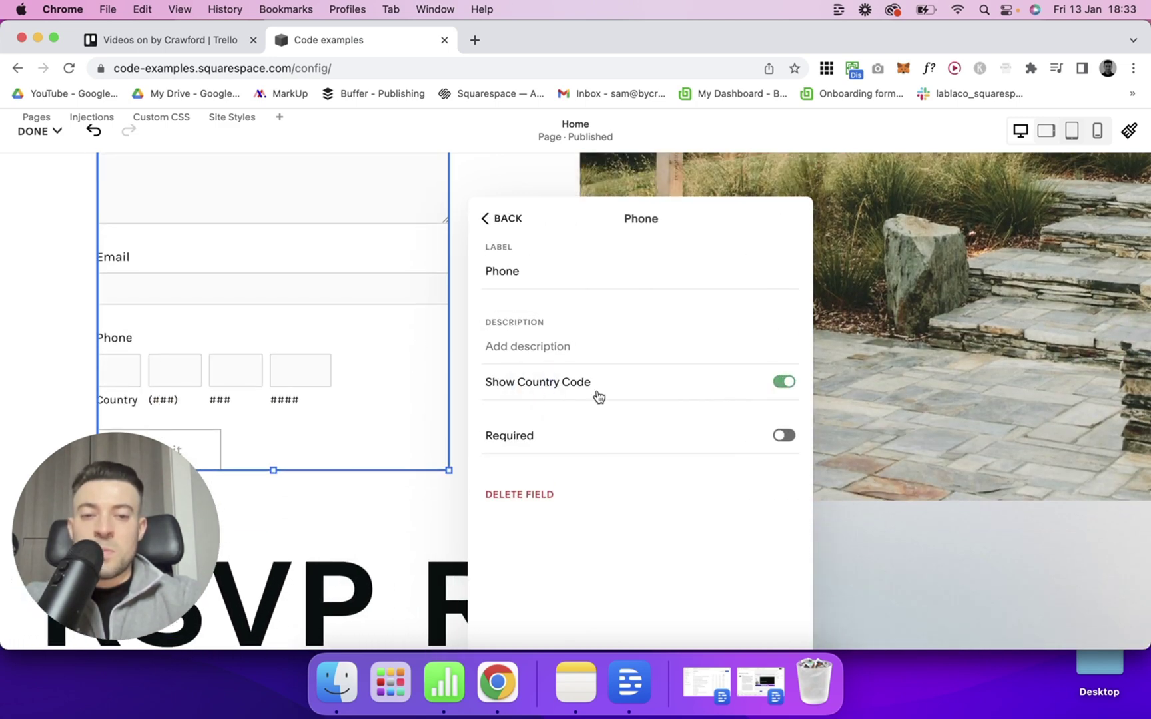
left_click(626, 392)
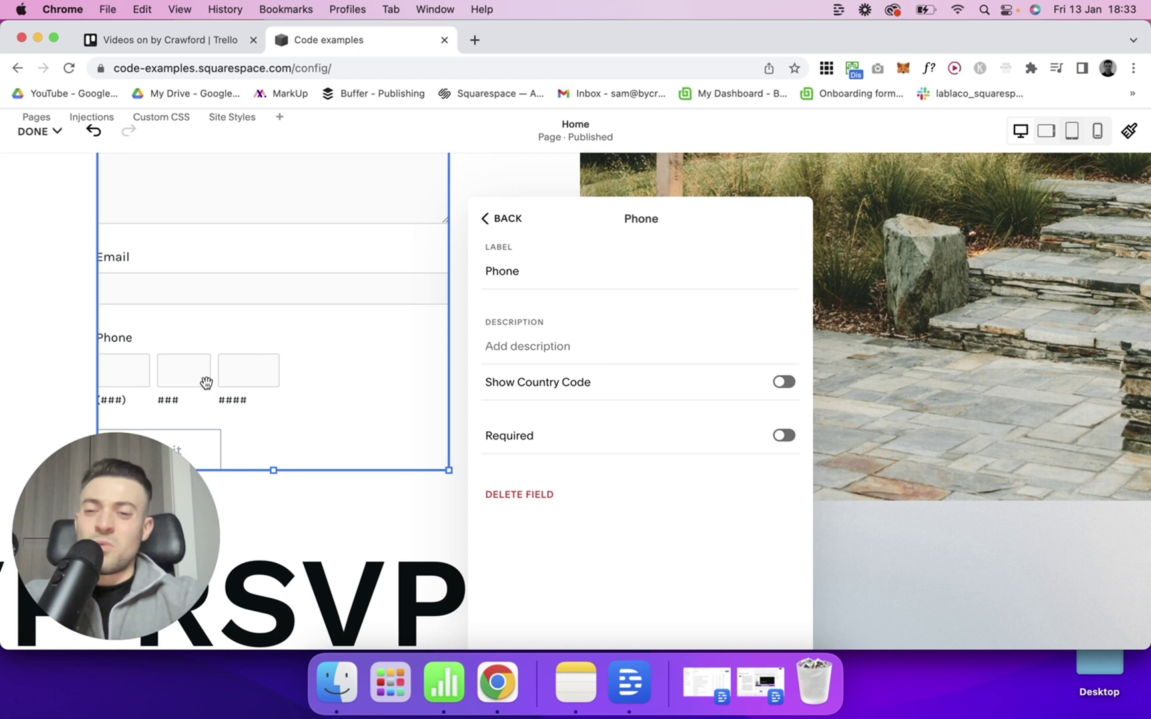
left_click(494, 219)
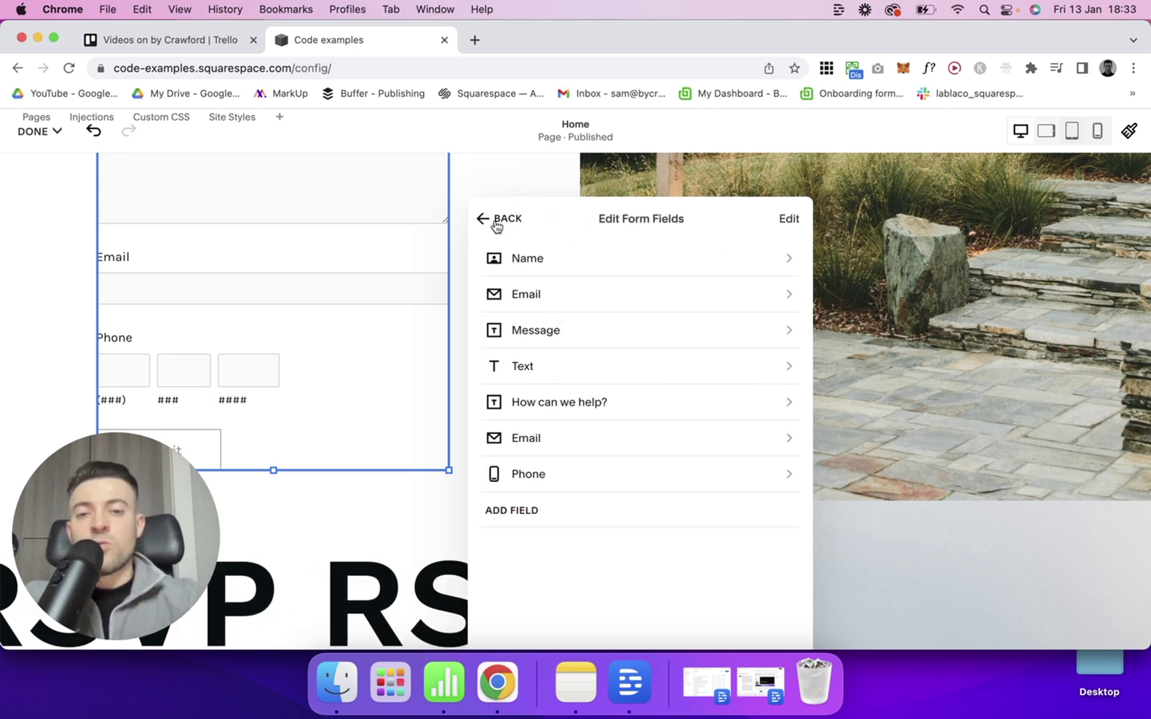
Rename the Text field's label to Phone number.
left_click(550, 373)
double_click(550, 273)
type("Phone number")
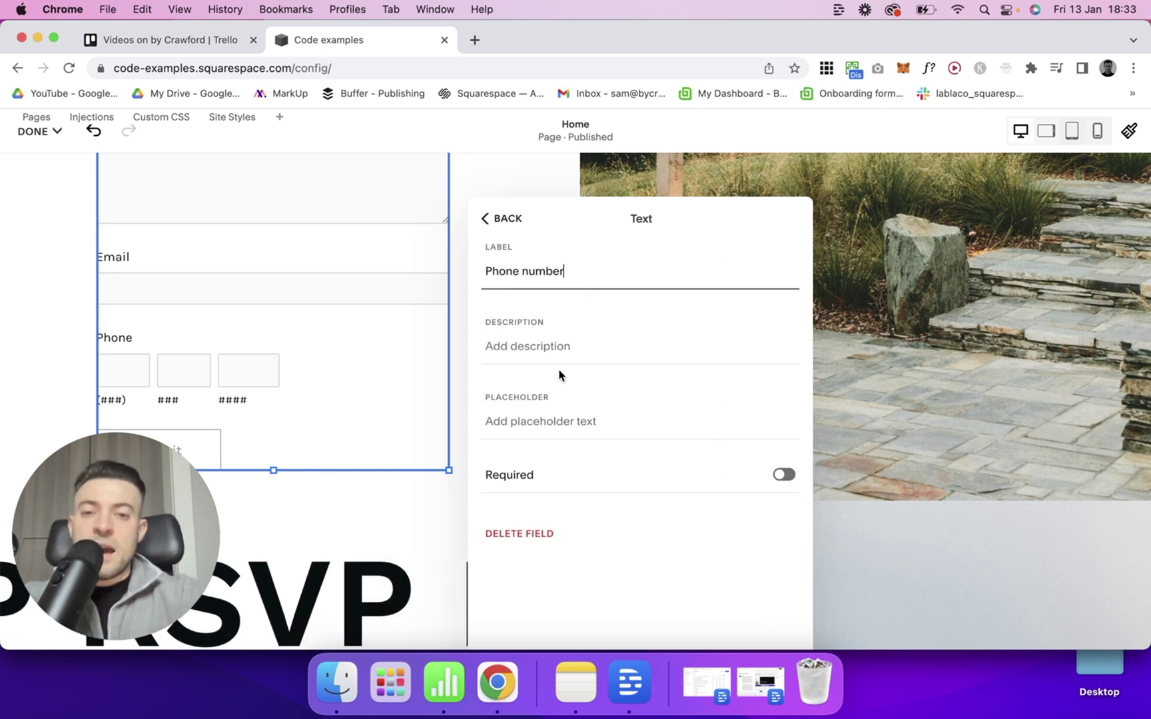
Give the Phone number field a +44 placeholder and bring up the field types.
left_click(548, 420)
type("£")
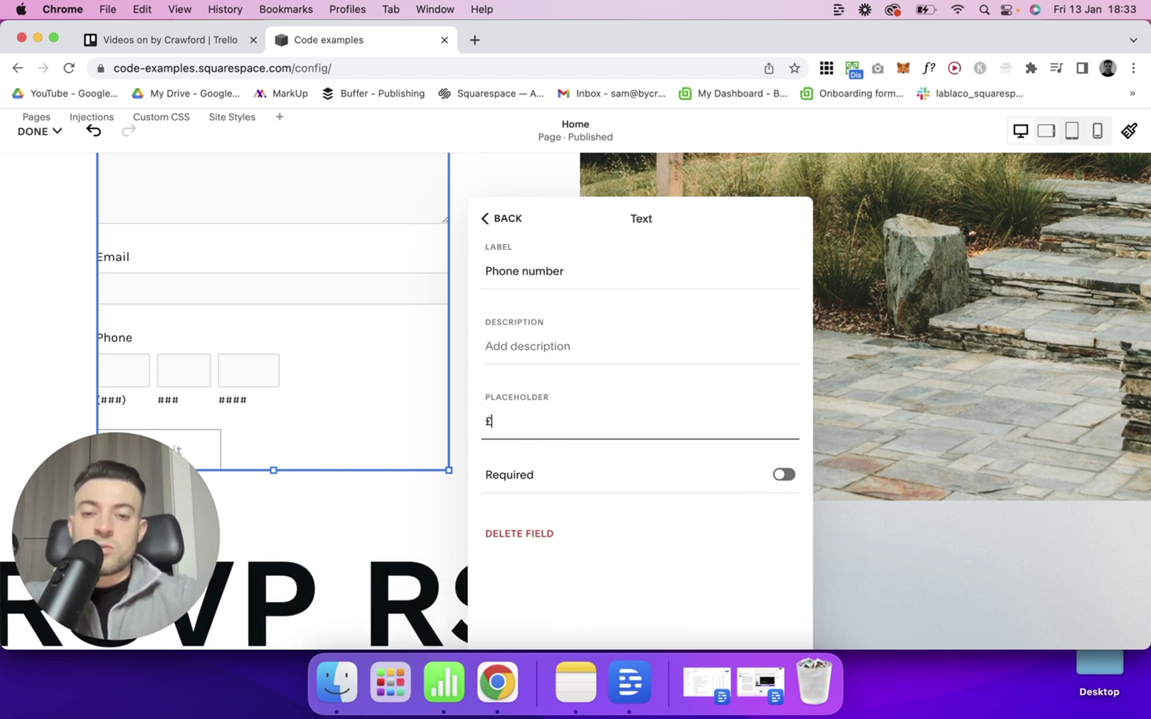
key("BackSpace")
type("+44")
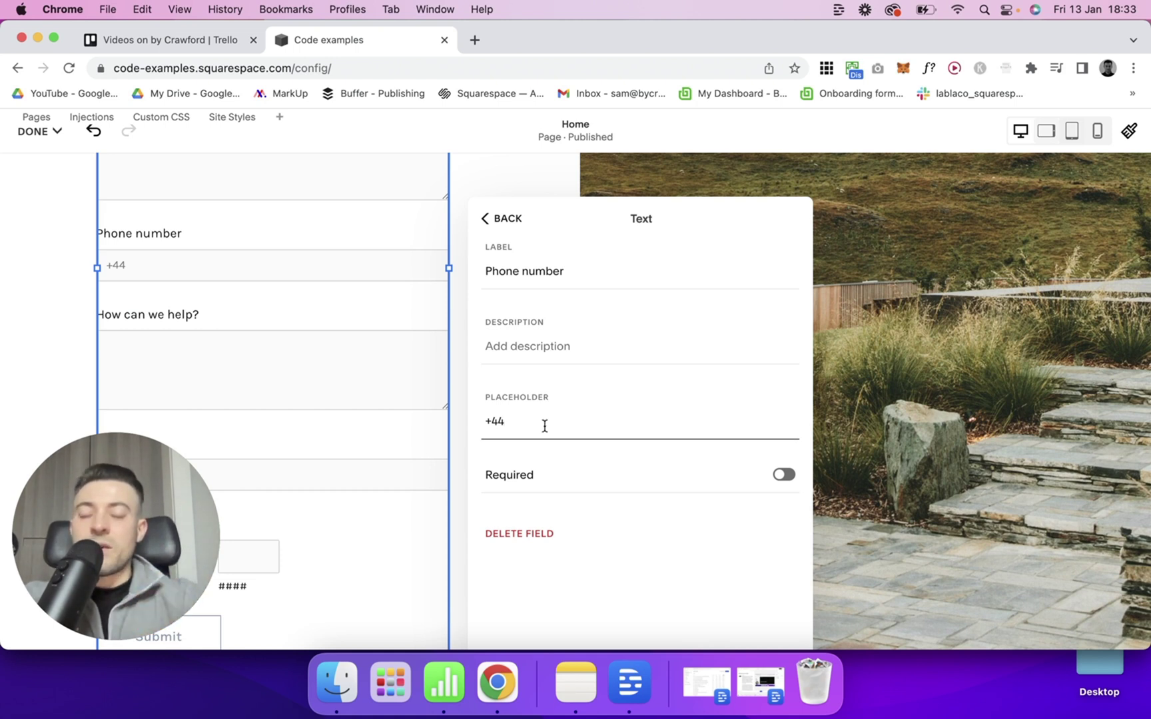
left_click(505, 226)
left_click(529, 512)
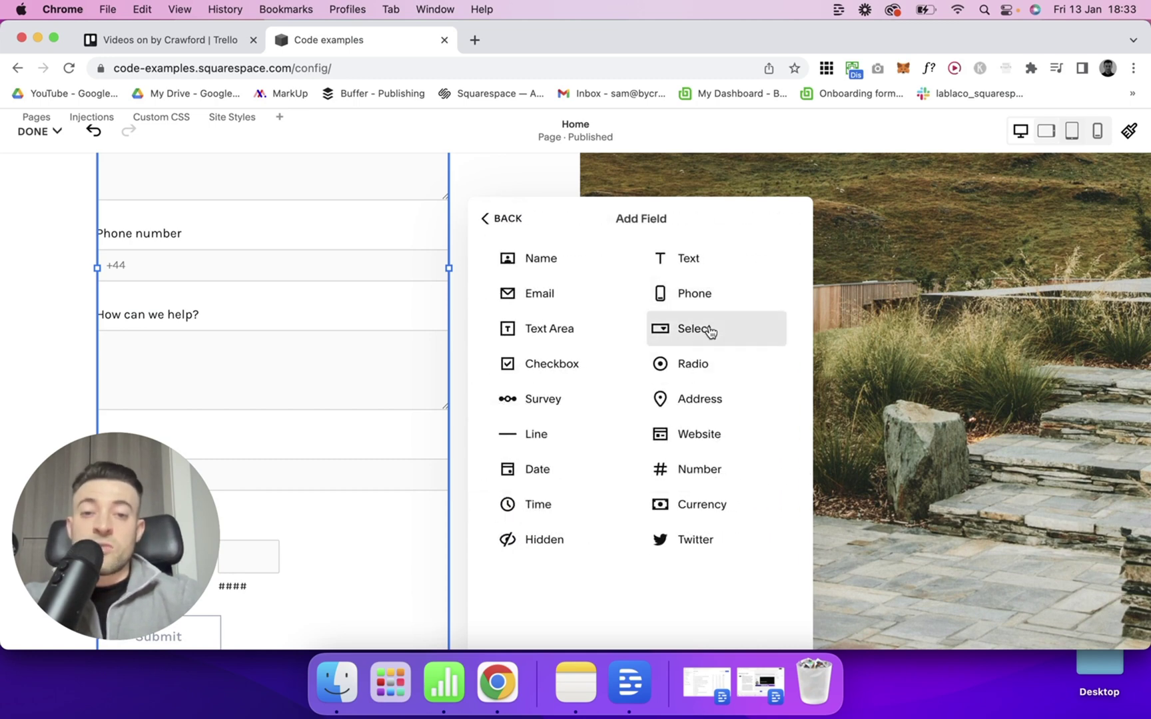
Add a Select dropdown field to the form and open its options list.
left_click(710, 331)
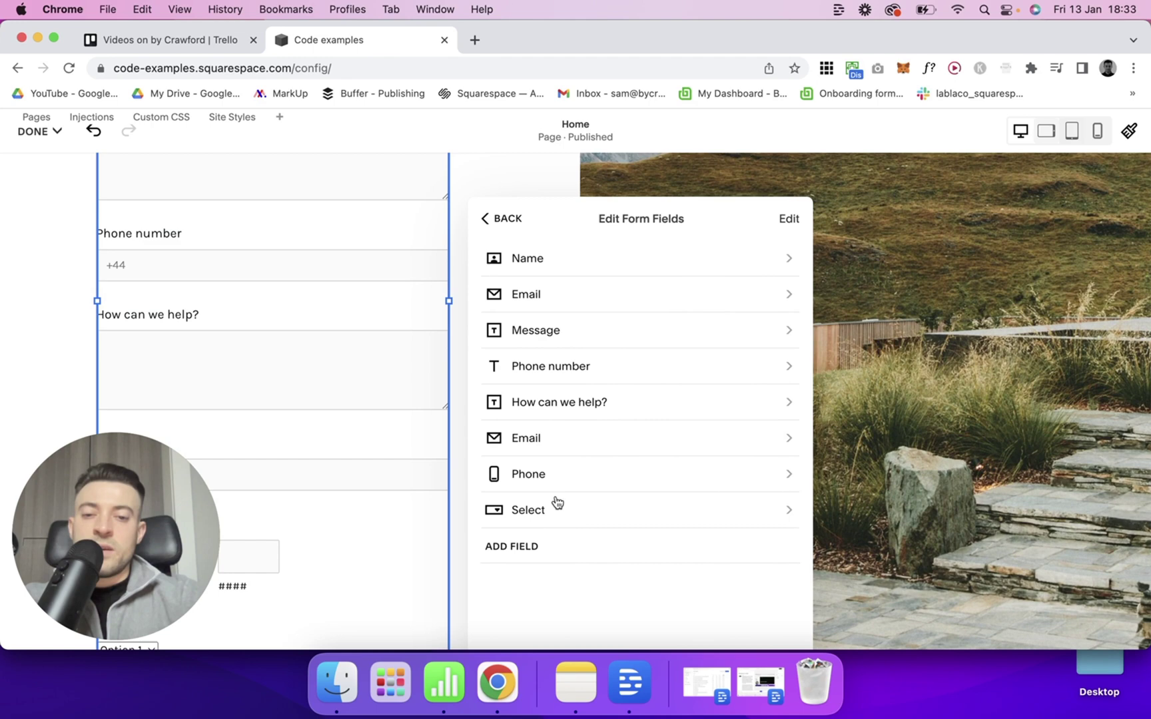
left_click(556, 506)
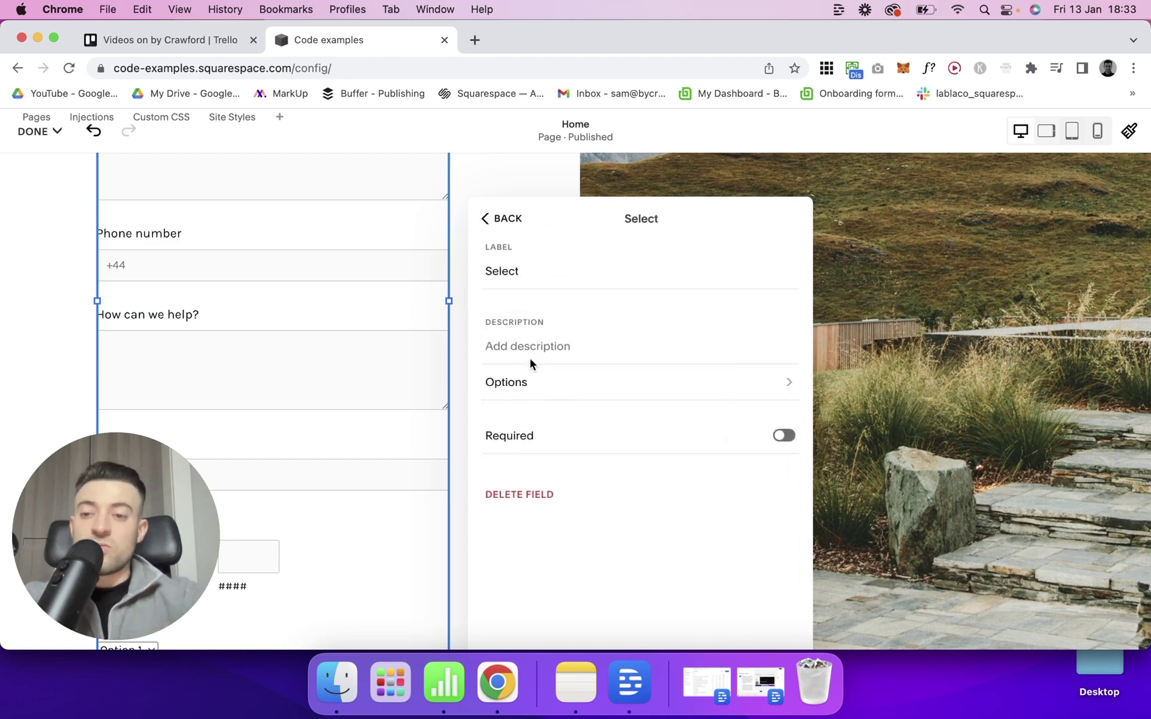
scroll(303, 335, "down", 5)
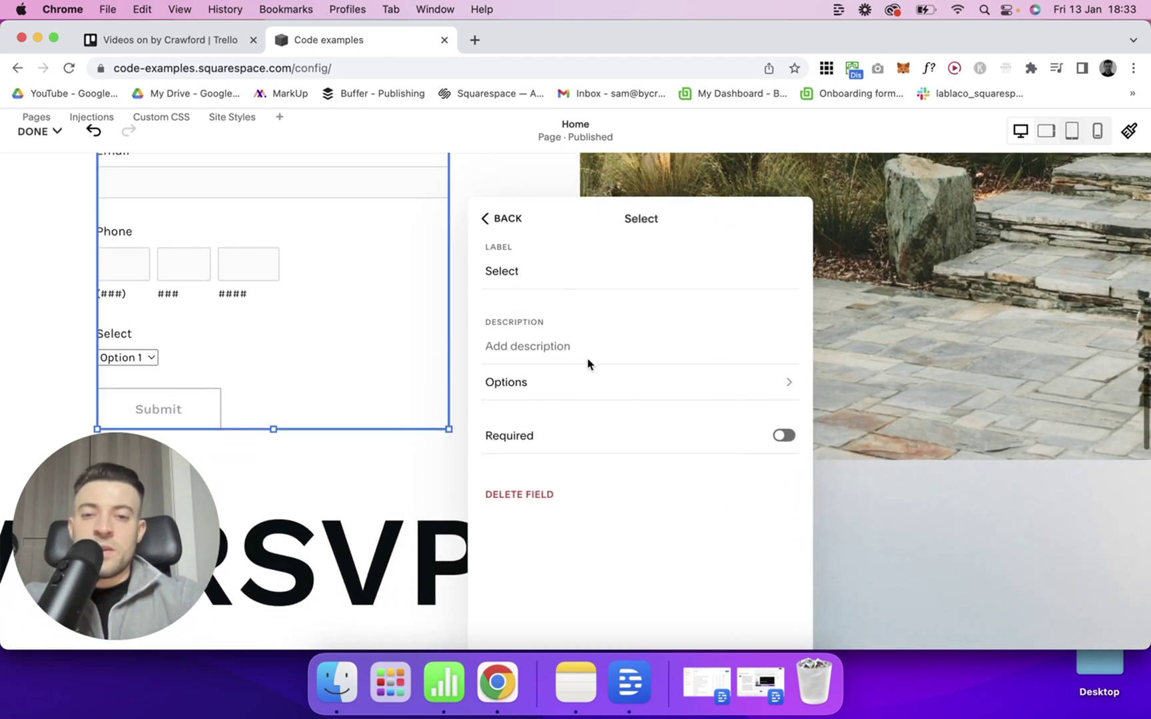
left_click(548, 391)
Add Option 3 and Option 4 to the Select field and save the page.
left_click(558, 333)
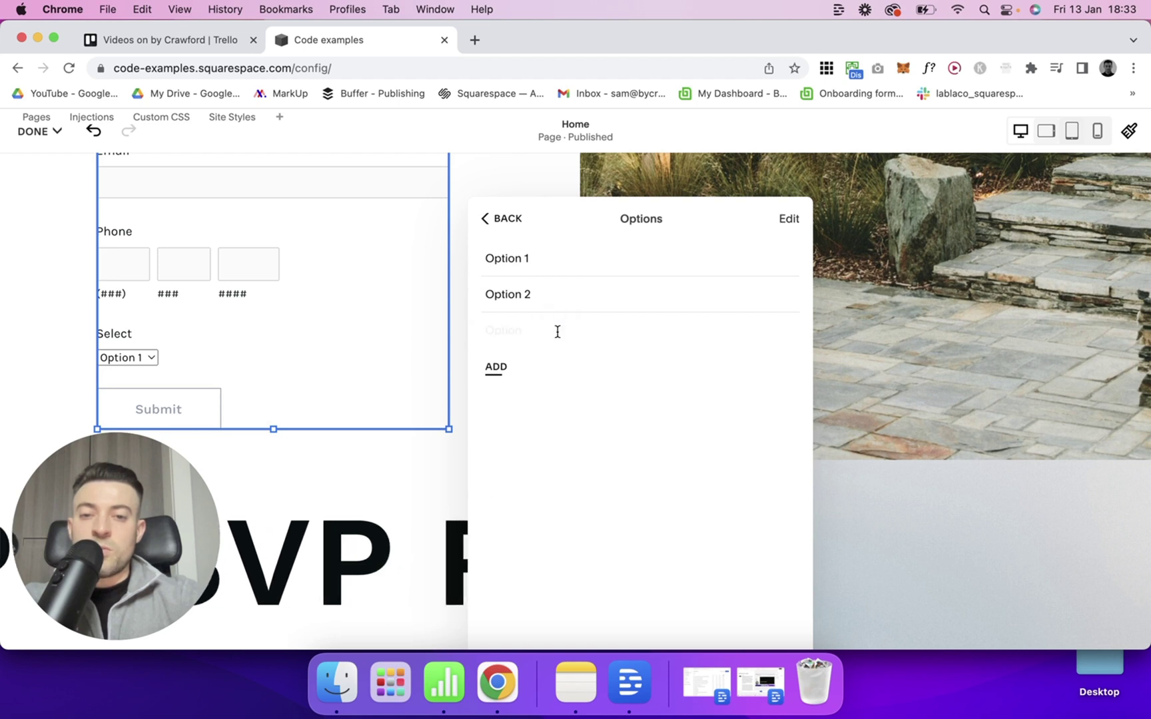
type("Option 3")
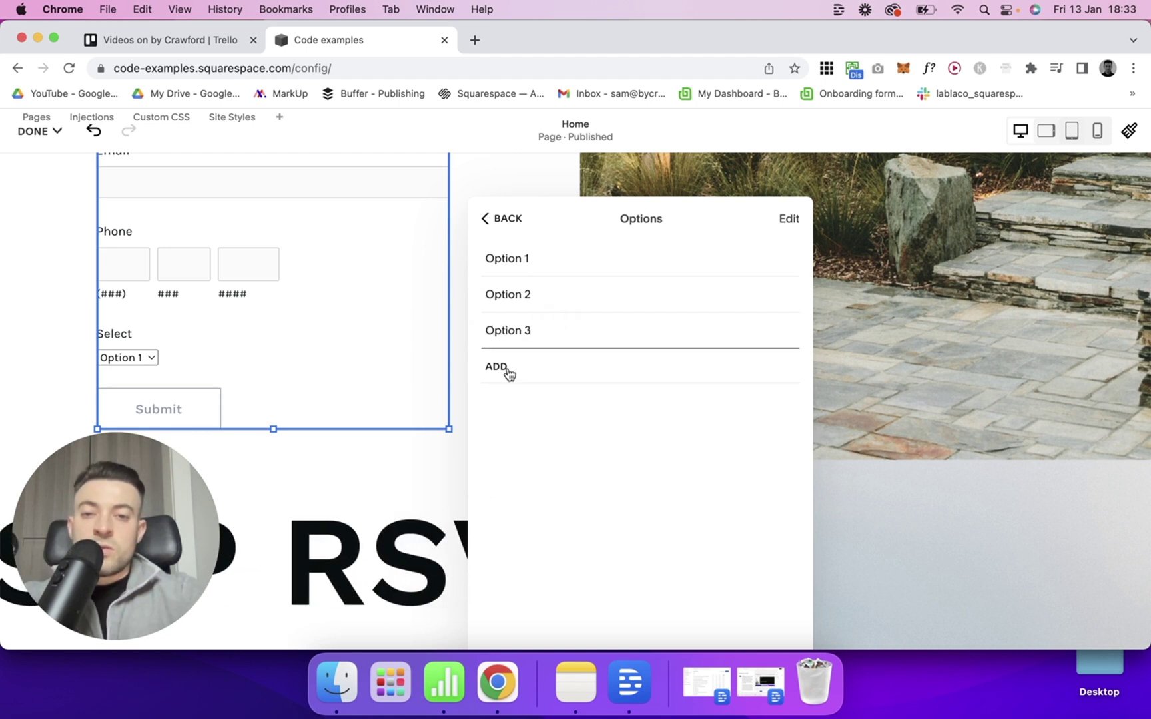
left_click(508, 370)
type("Option 4")
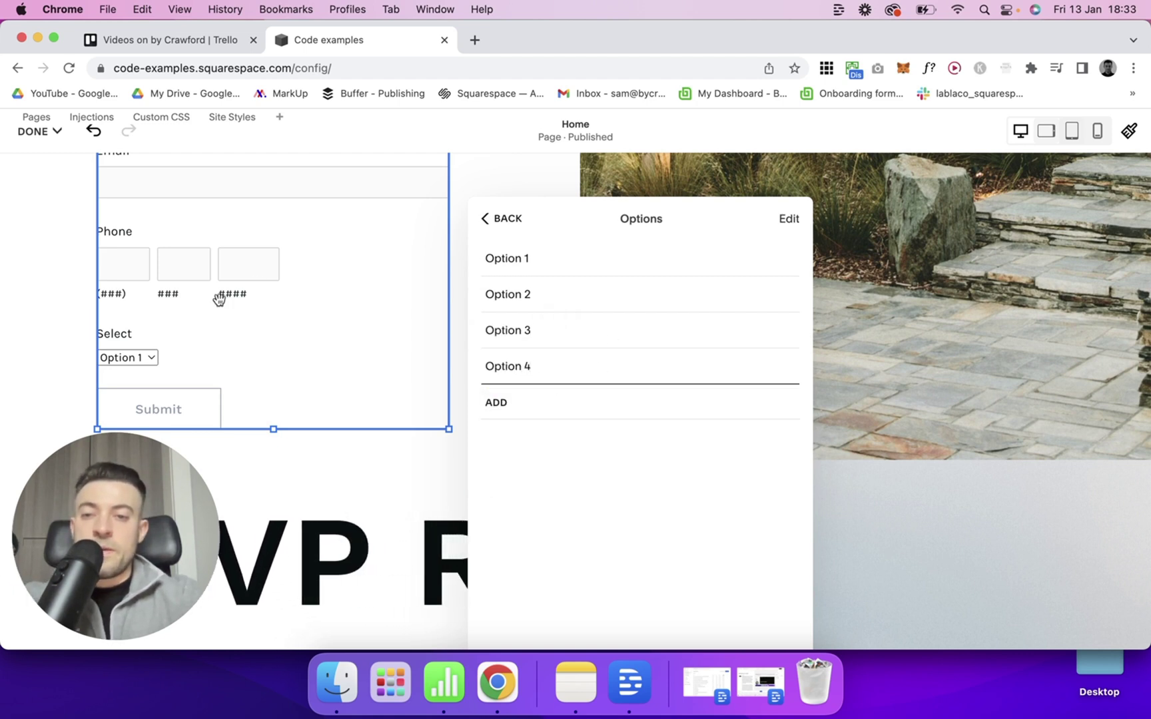
left_click(35, 131)
left_click(37, 183)
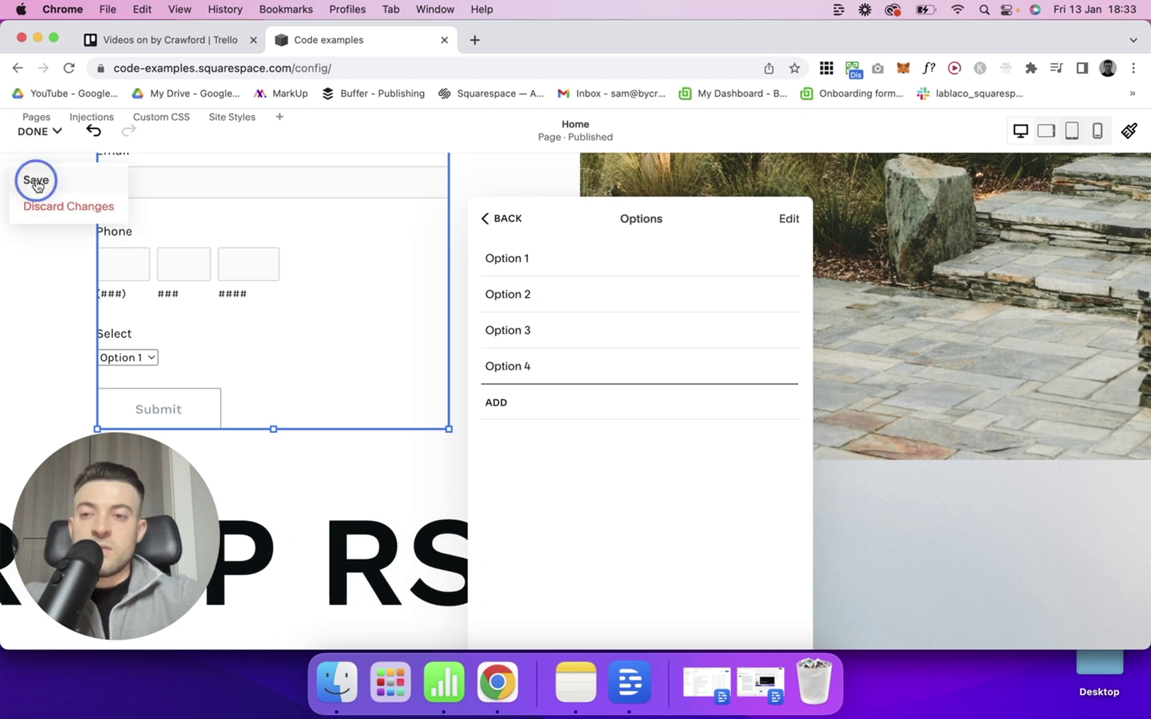
Pick Option 2 from the Select dropdown on the live page.
scroll(532, 331, "down", 10)
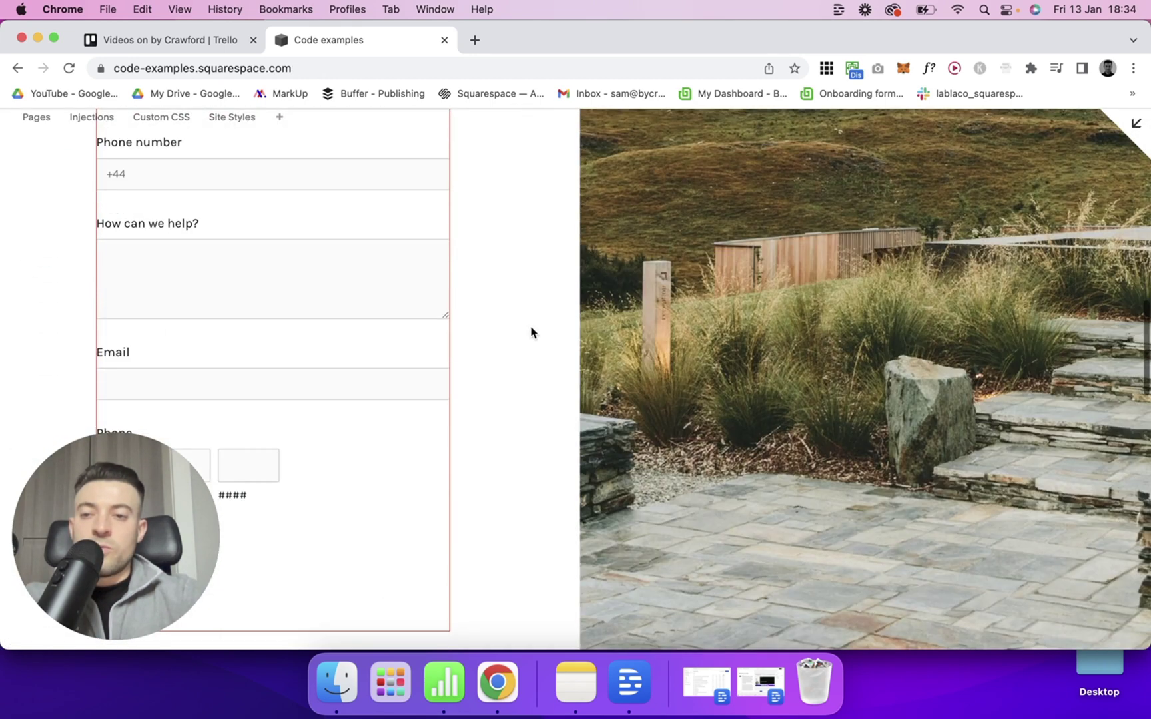
scroll(531, 331, "down", 3)
scroll(180, 400, "down", 2)
left_click(129, 329)
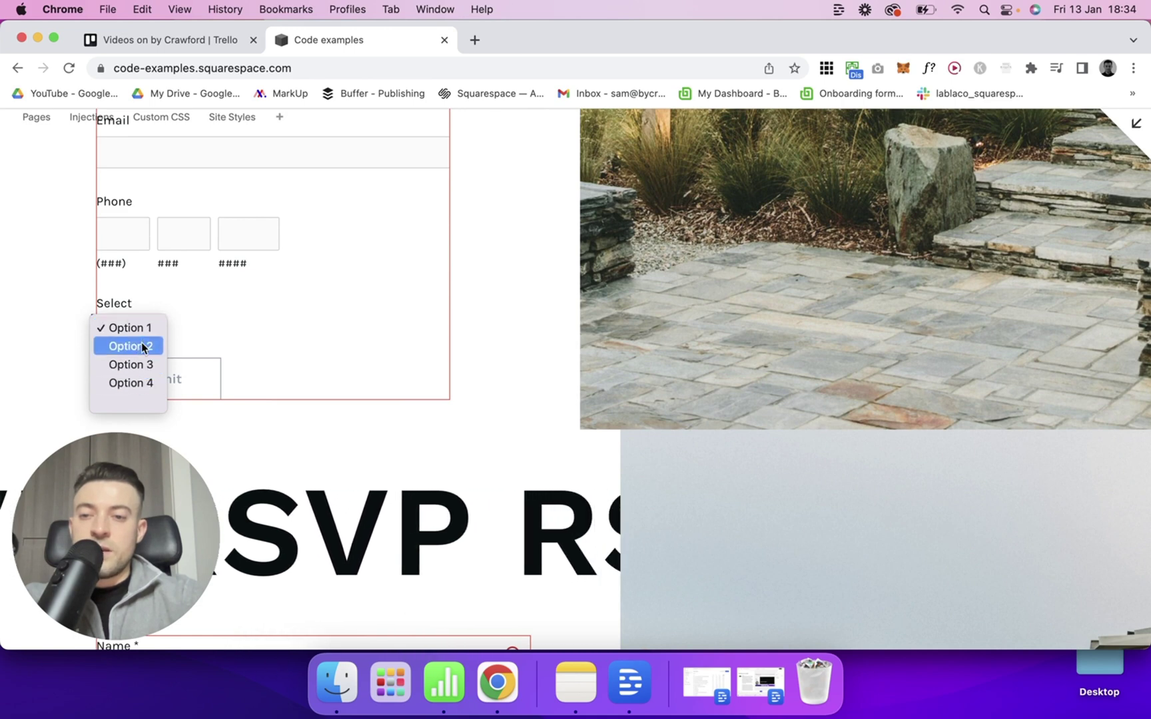
left_click(143, 346)
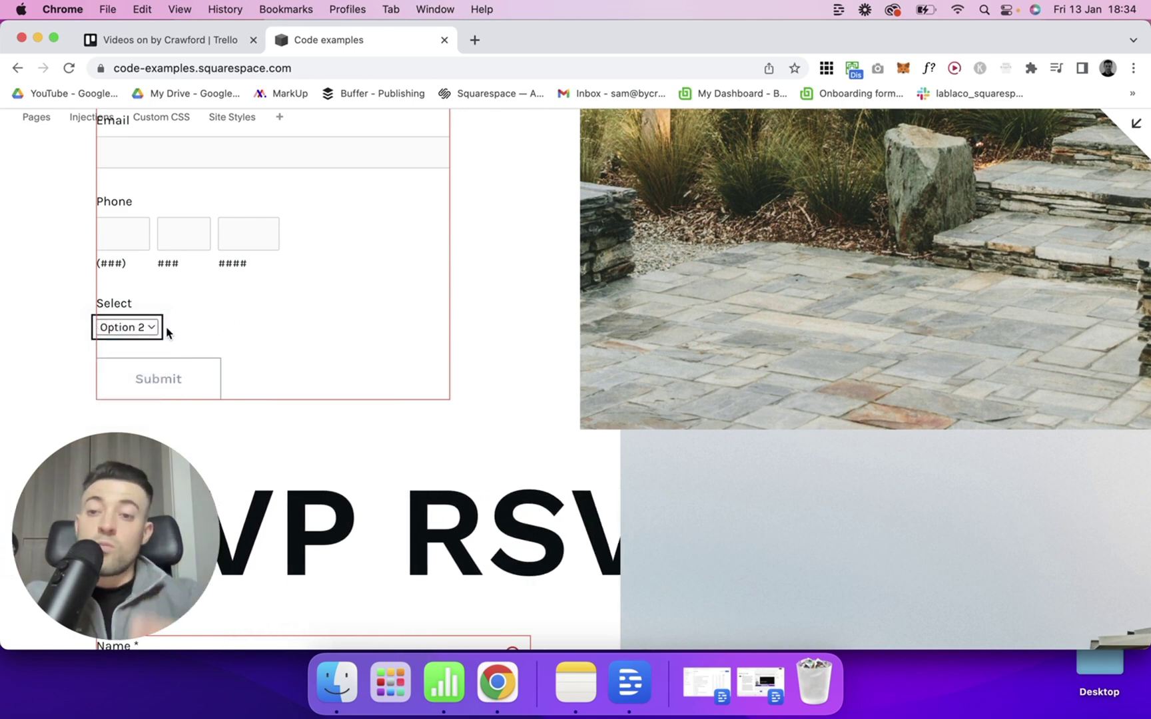
scroll(553, 321, "up", 5)
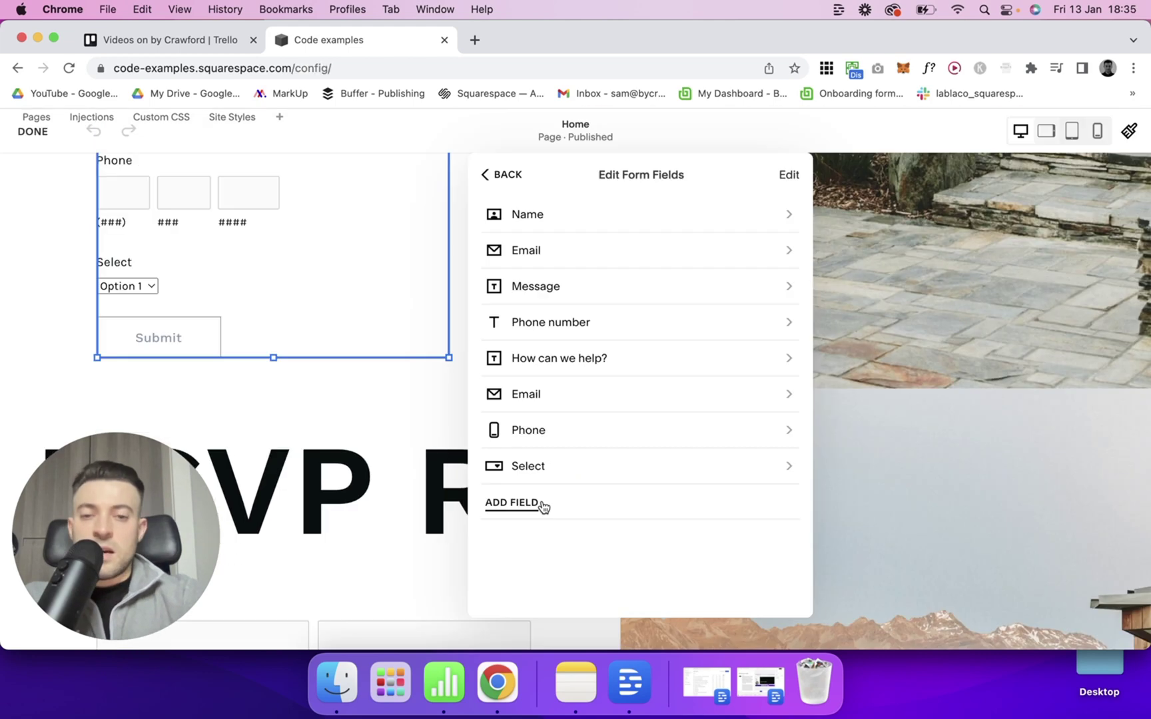
Add a Radio field to the contact form and close the page editor.
left_click(543, 505)
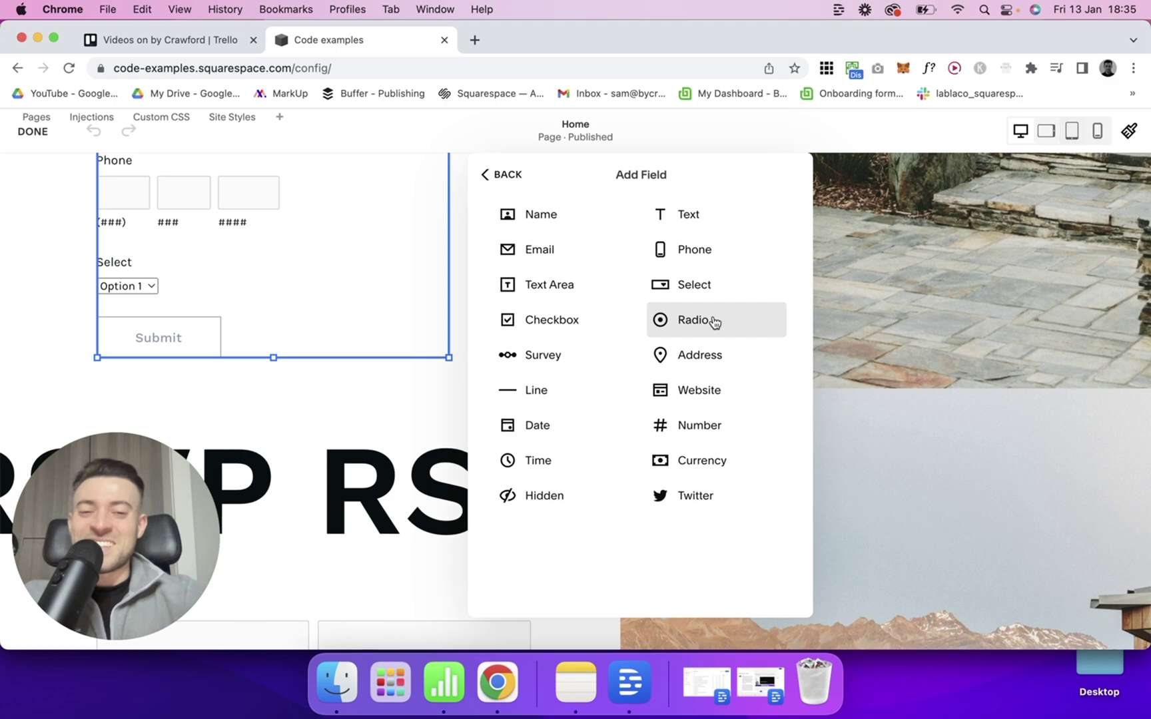
left_click(712, 321)
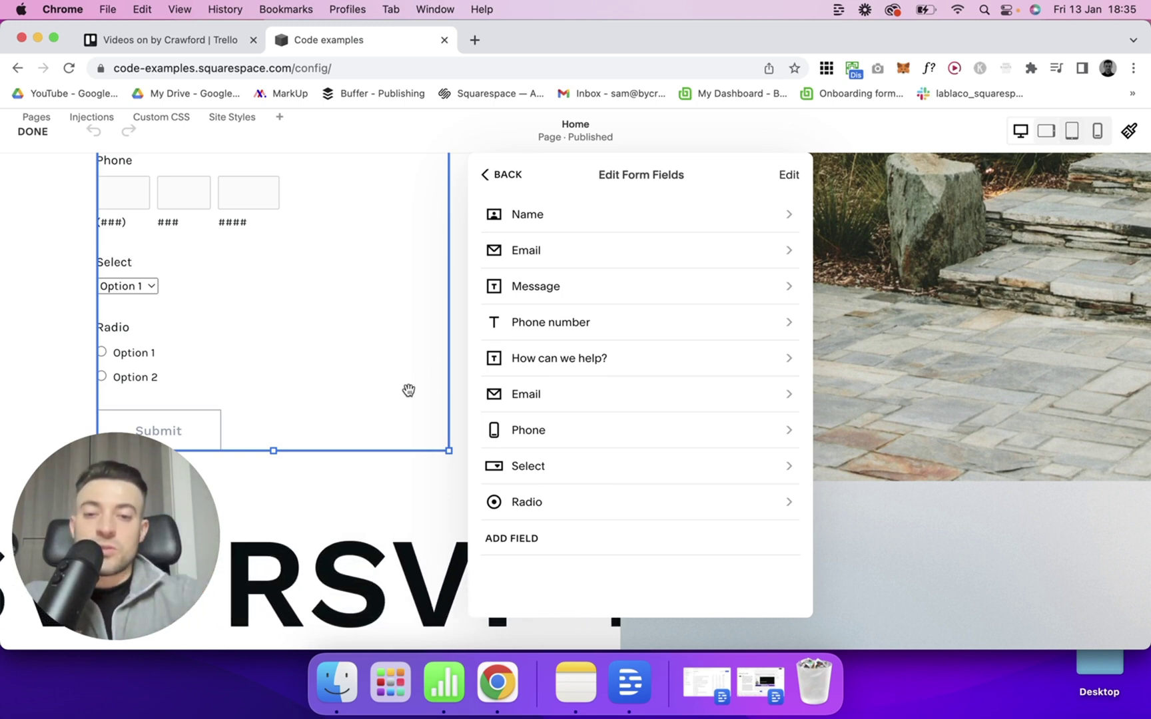
left_click(34, 131)
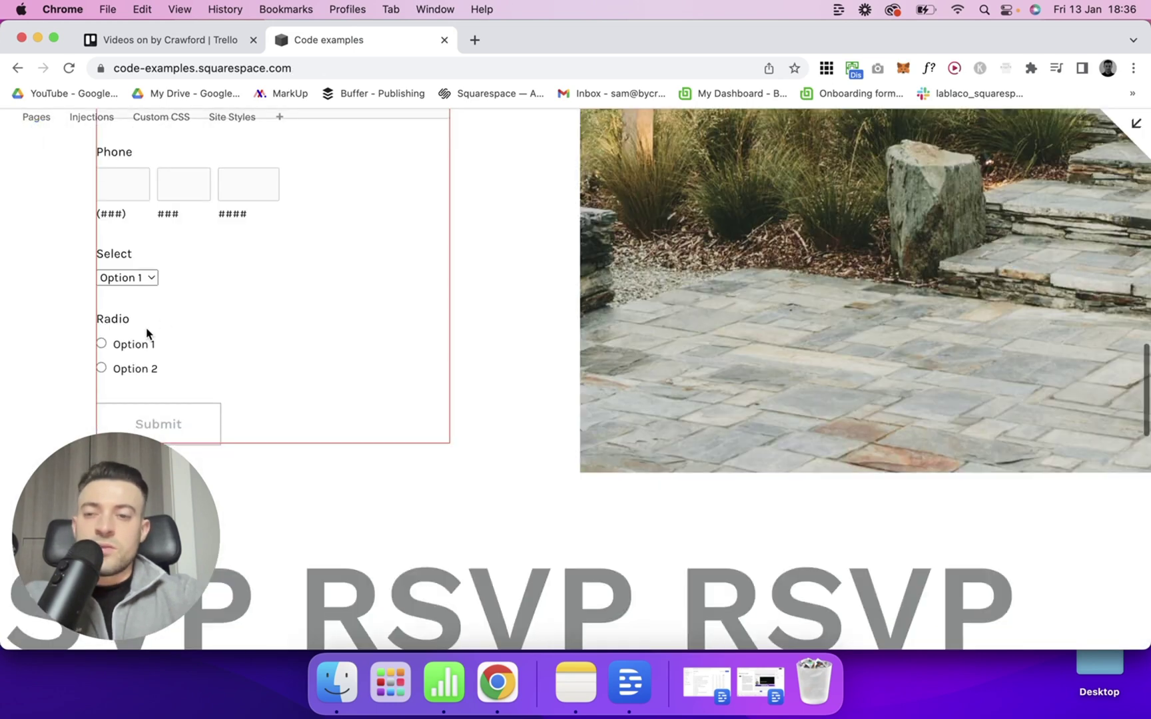
Try Radio Option 1 and Option 2 on the live form, then edit the Home page.
left_click(101, 343)
left_click(102, 367)
left_click(101, 343)
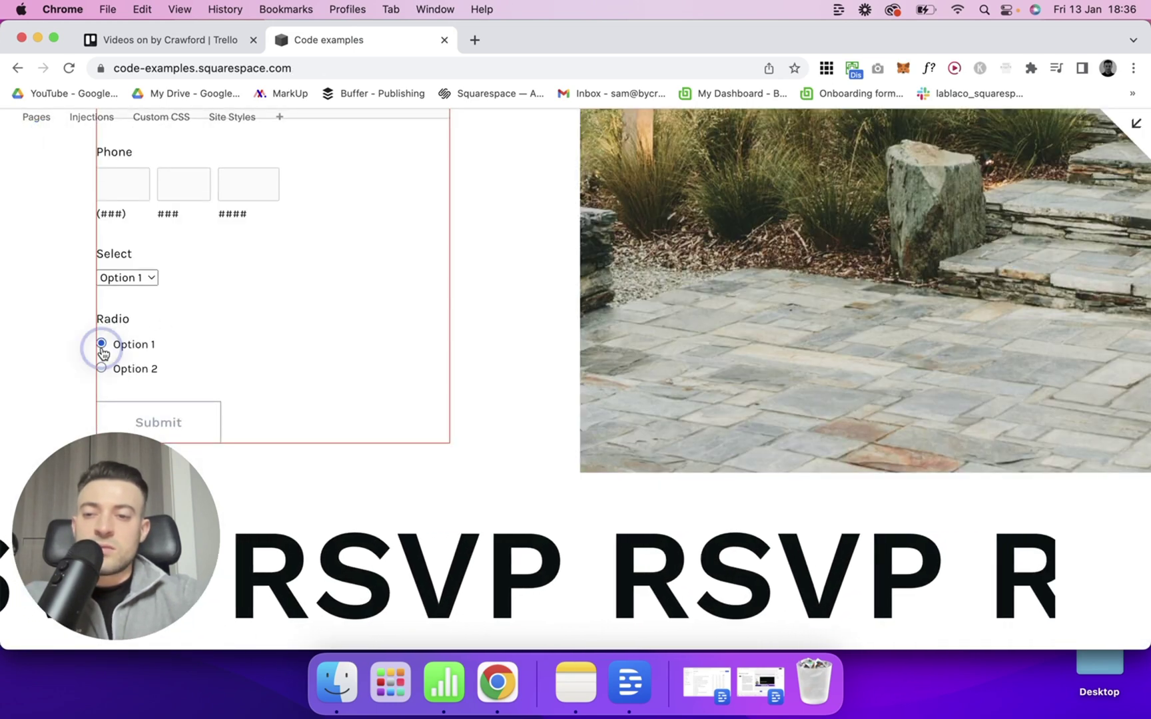
left_click(102, 368)
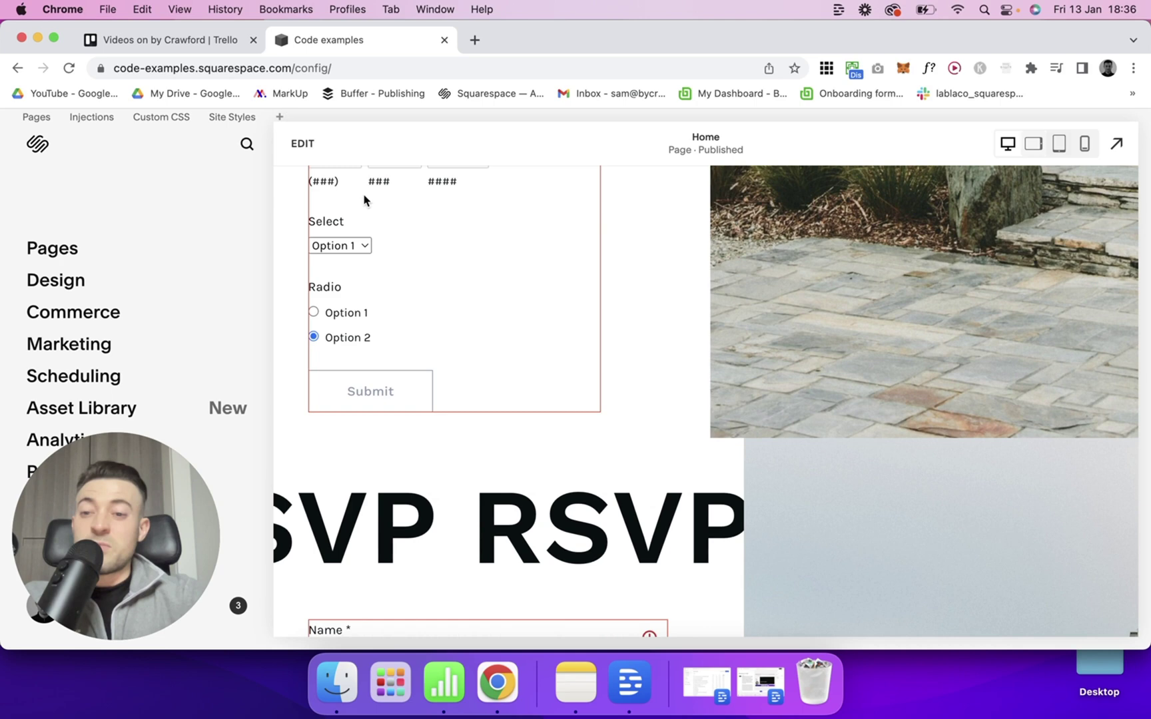
left_click(303, 144)
Add a Survey field to the contact form after Radio.
double_click(291, 283)
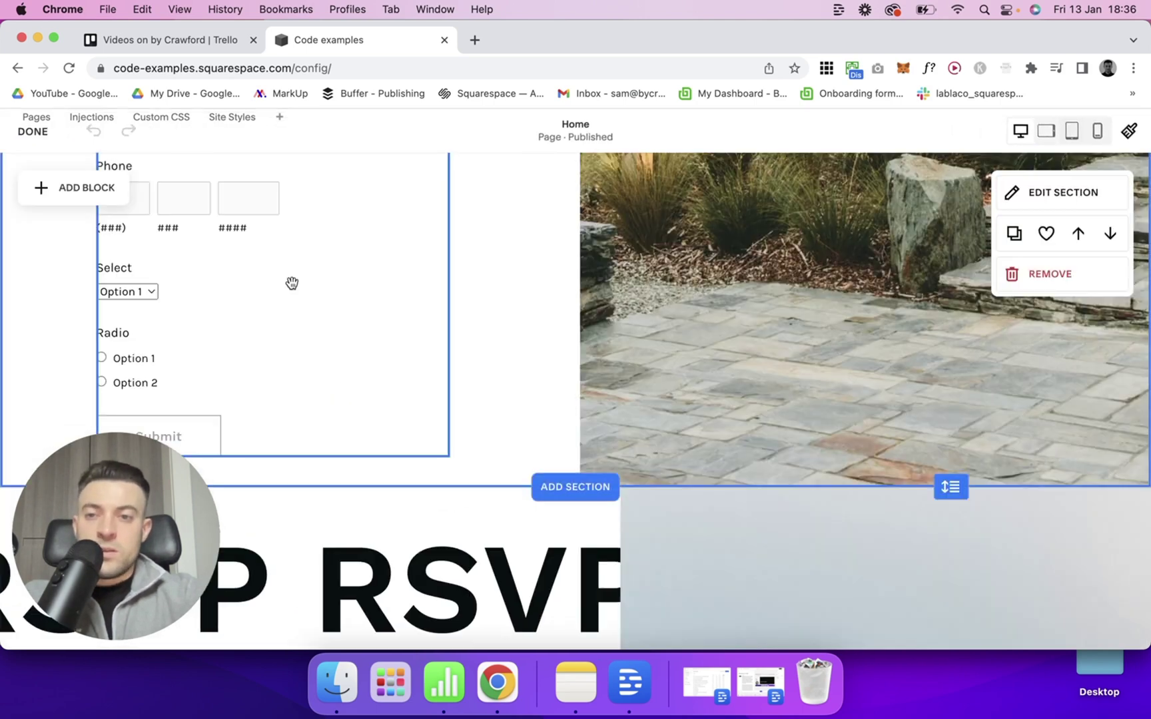
left_click(765, 304)
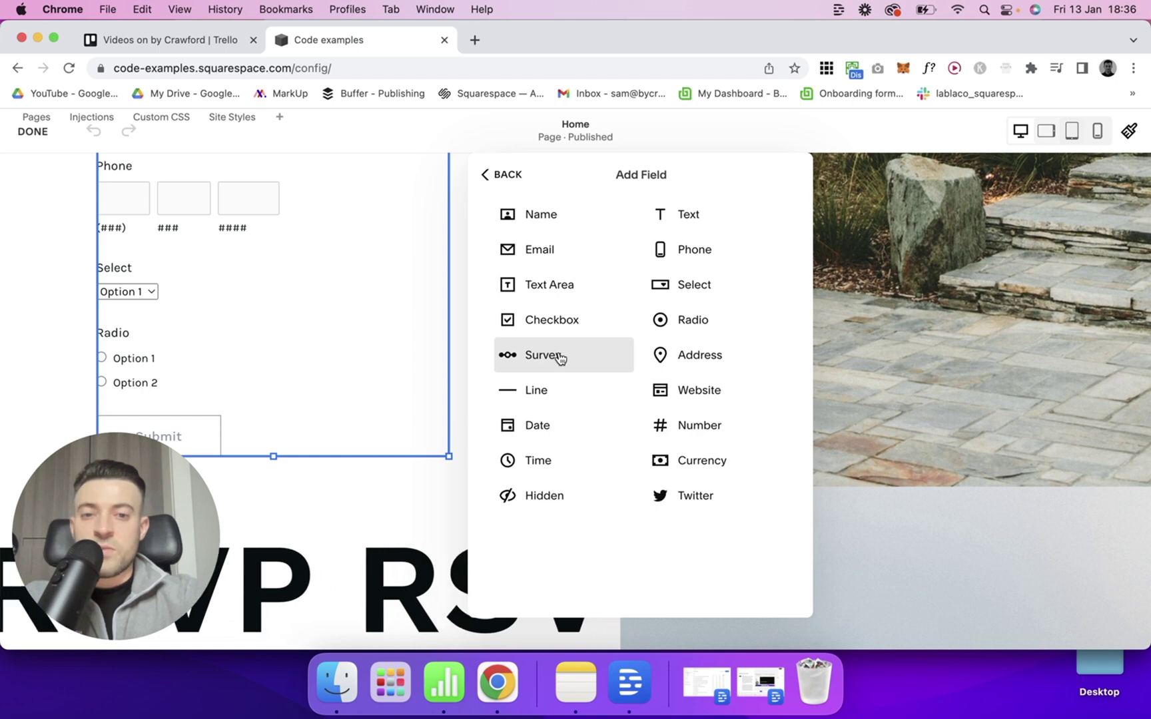
left_click(586, 354)
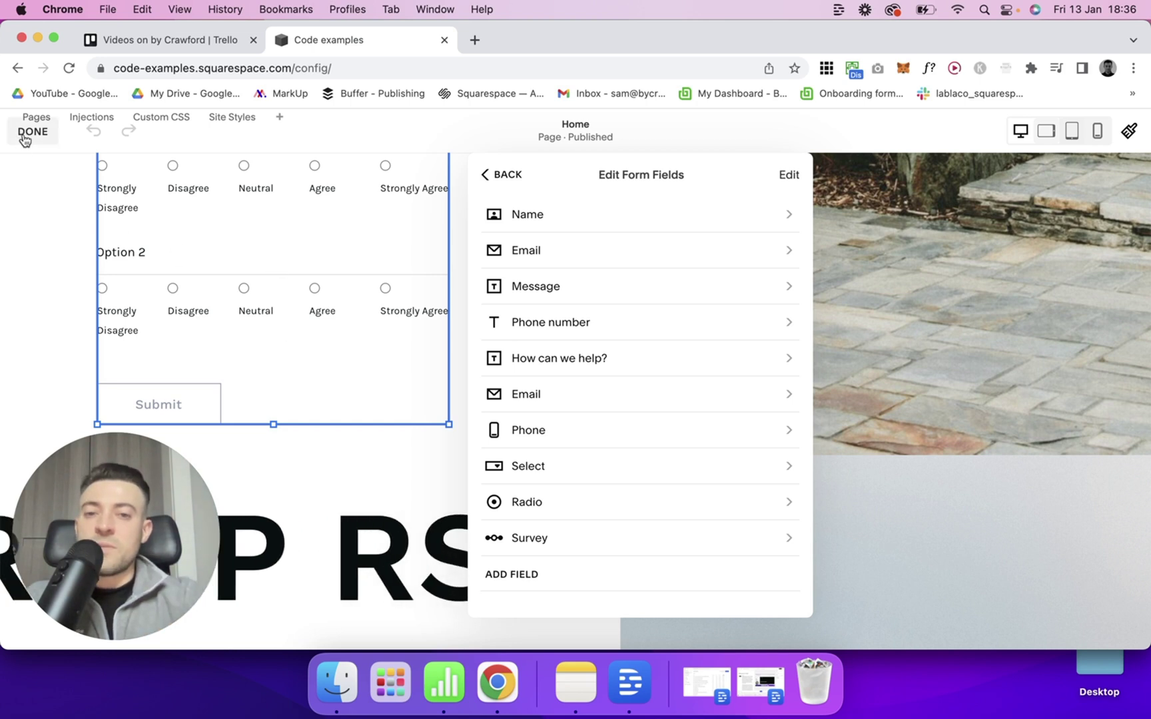
left_click(598, 541)
Review the Survey's Option 1 and Option 2 statements, then return to the field list.
left_click(606, 327)
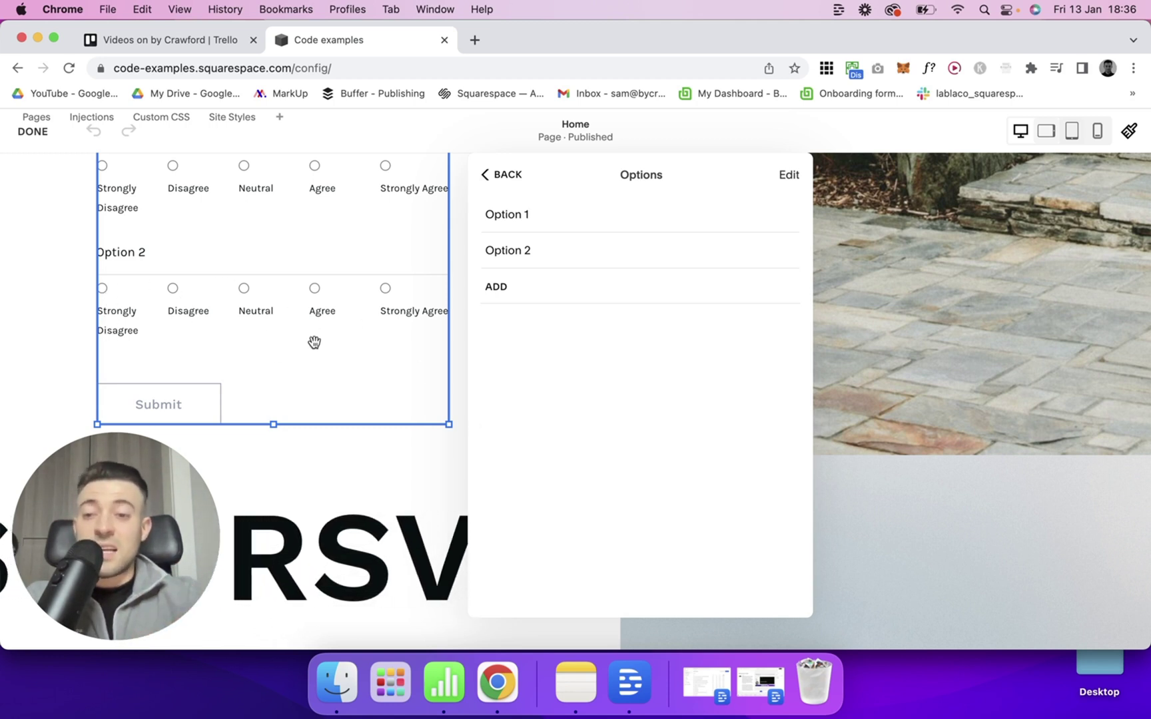
scroll(290, 319, "up", 3)
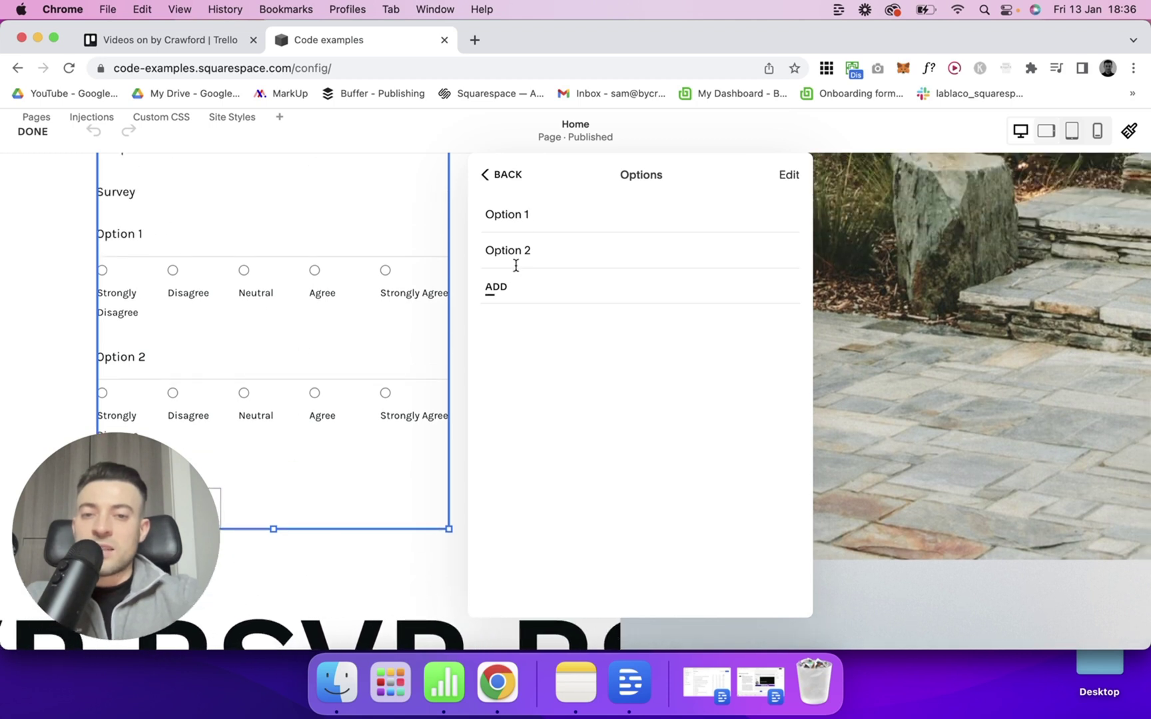
left_click(542, 219)
triple_click(542, 220)
left_click(334, 331)
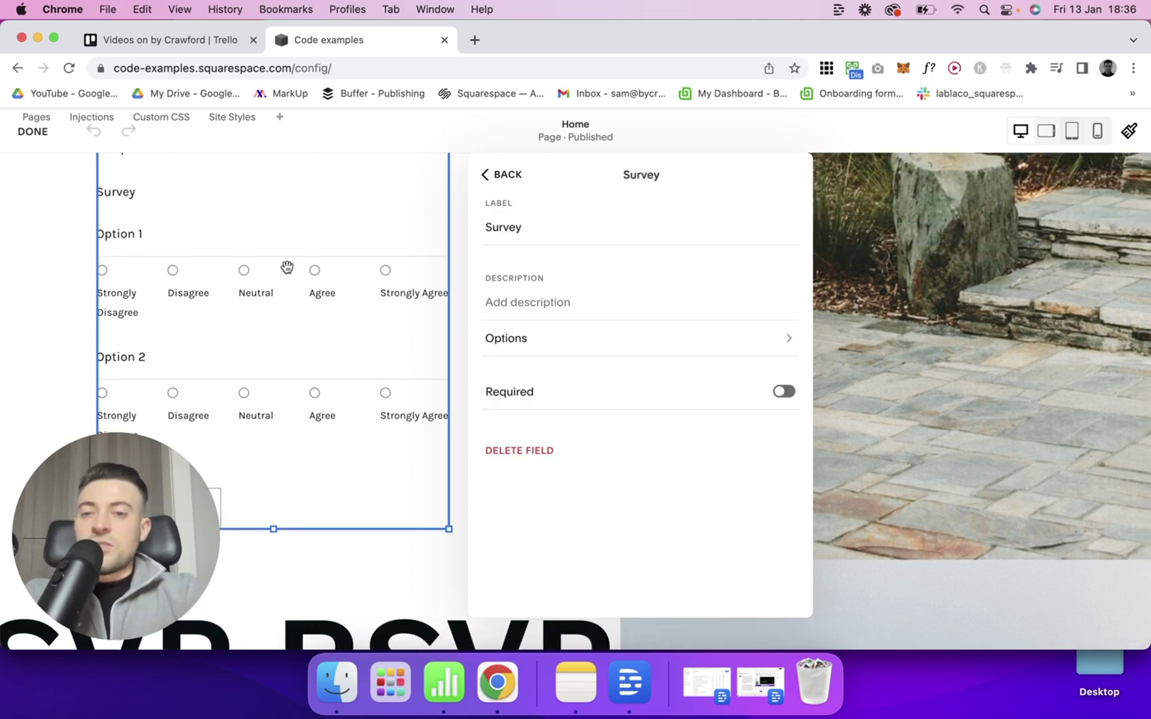
scroll(251, 277, "up", 1)
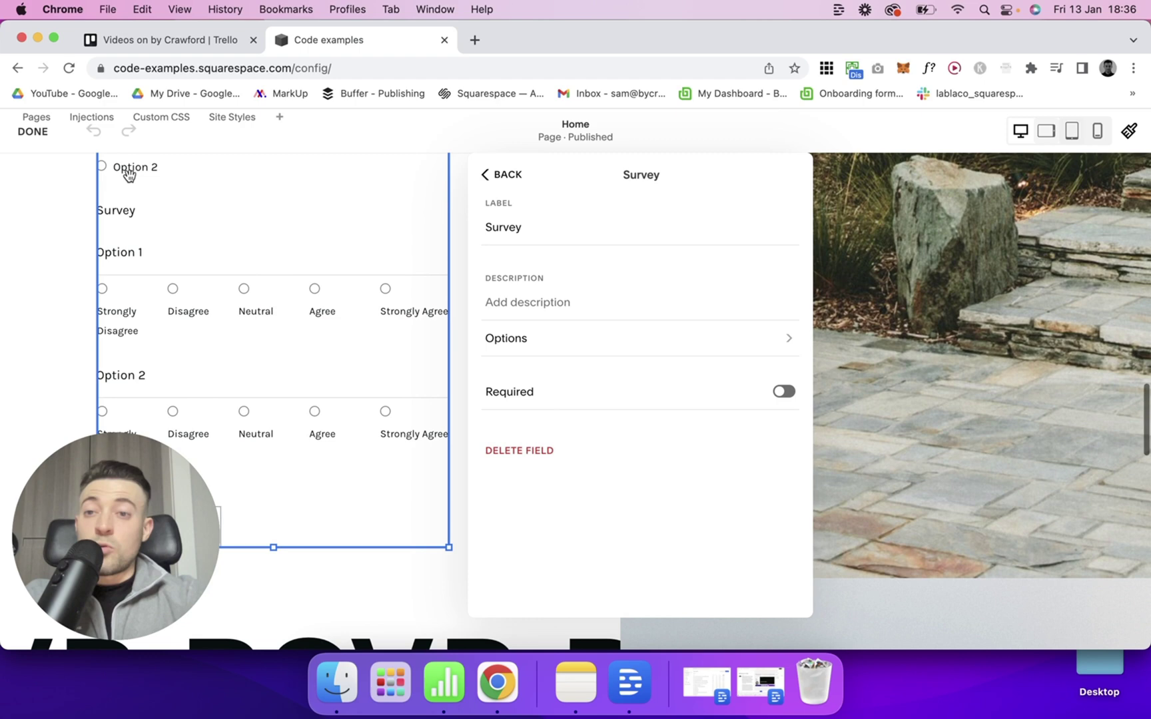
left_click(507, 179)
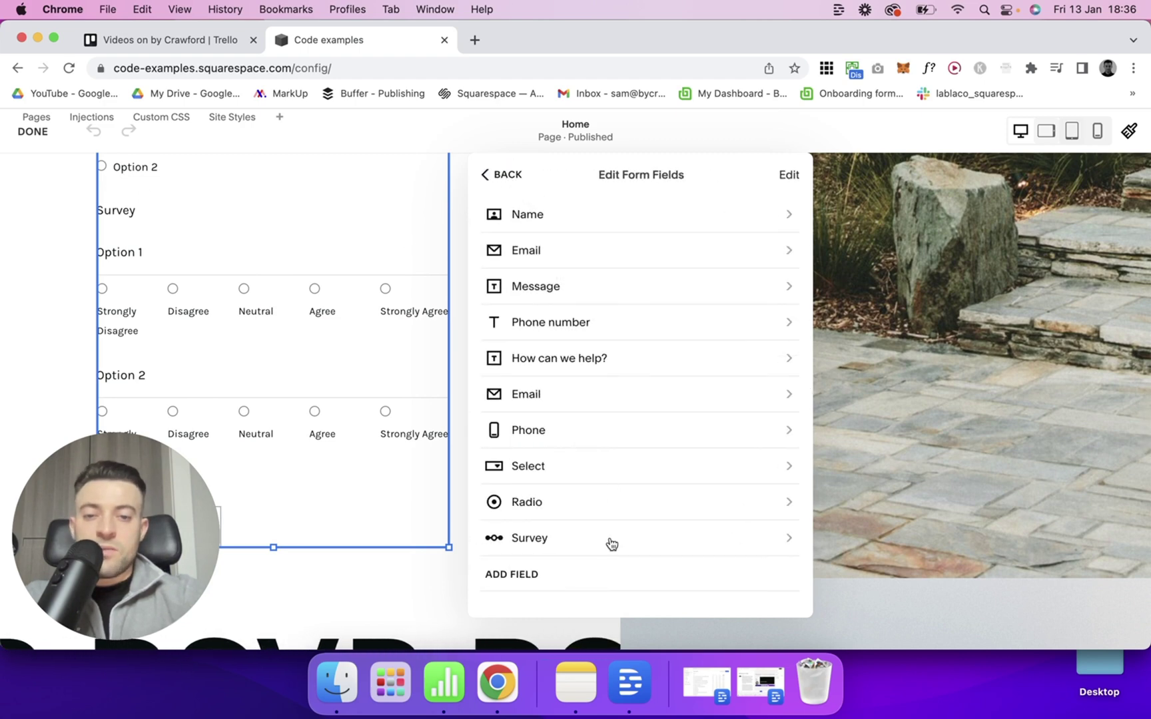
Add a Checkbox field with Option 1 and Option 2 and save the page.
left_click(534, 577)
left_click(562, 319)
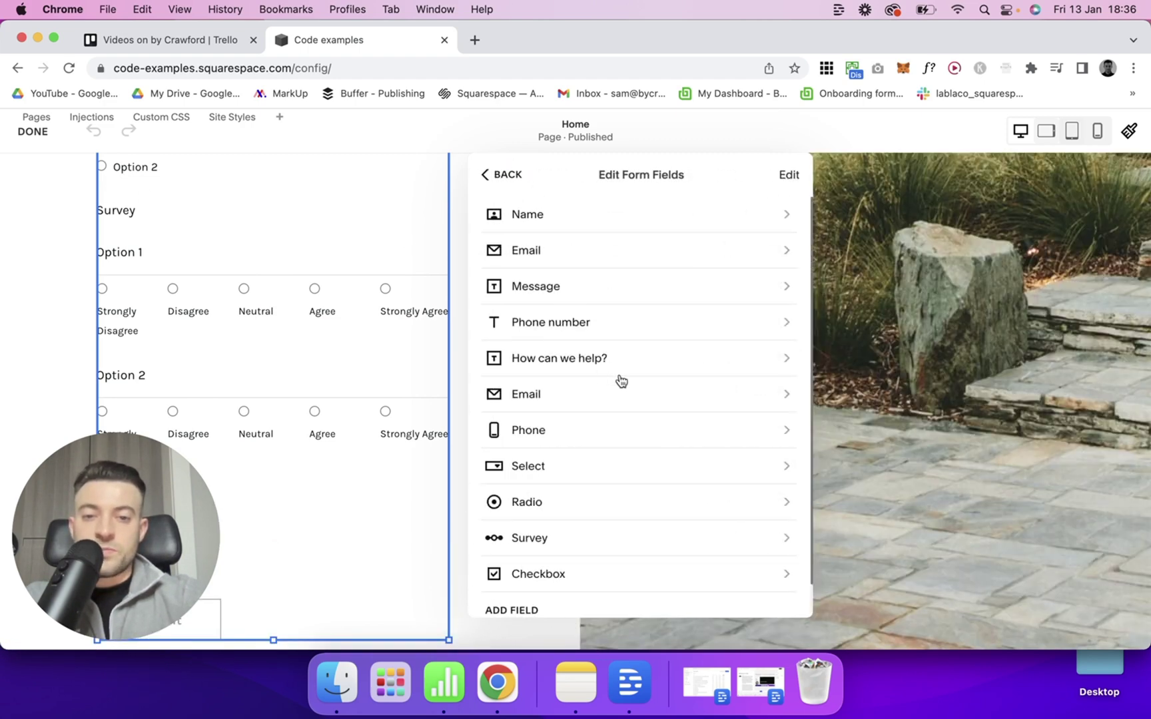
left_click(563, 317)
scroll(341, 309, "up", 2)
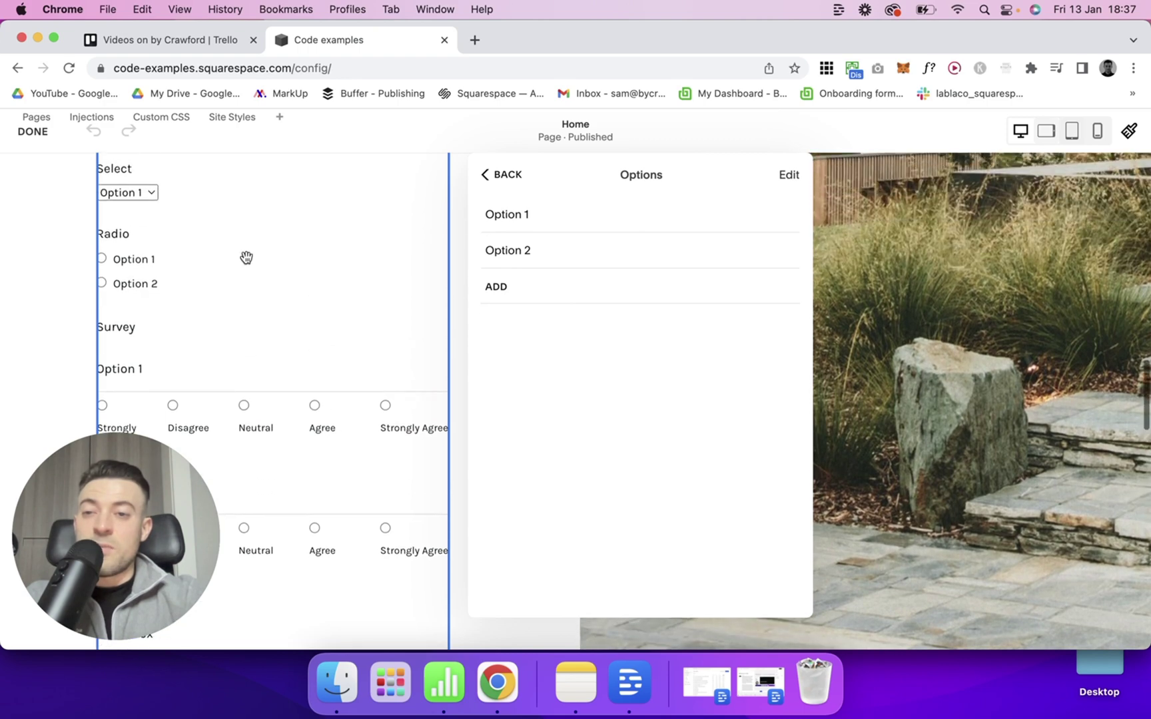
scroll(409, 402, "down", 3)
scroll(408, 402, "down", 3)
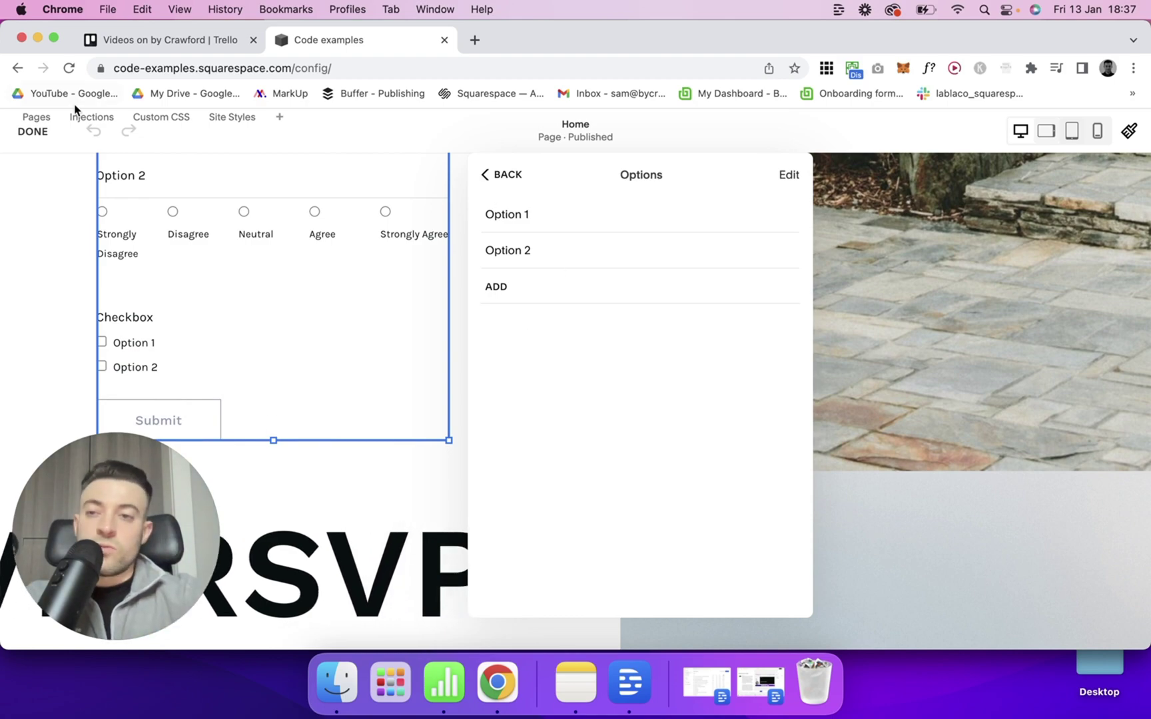
left_click(32, 131)
Tick and untick both checkboxes in the full-screen preview, then leave the preview.
key("Escape")
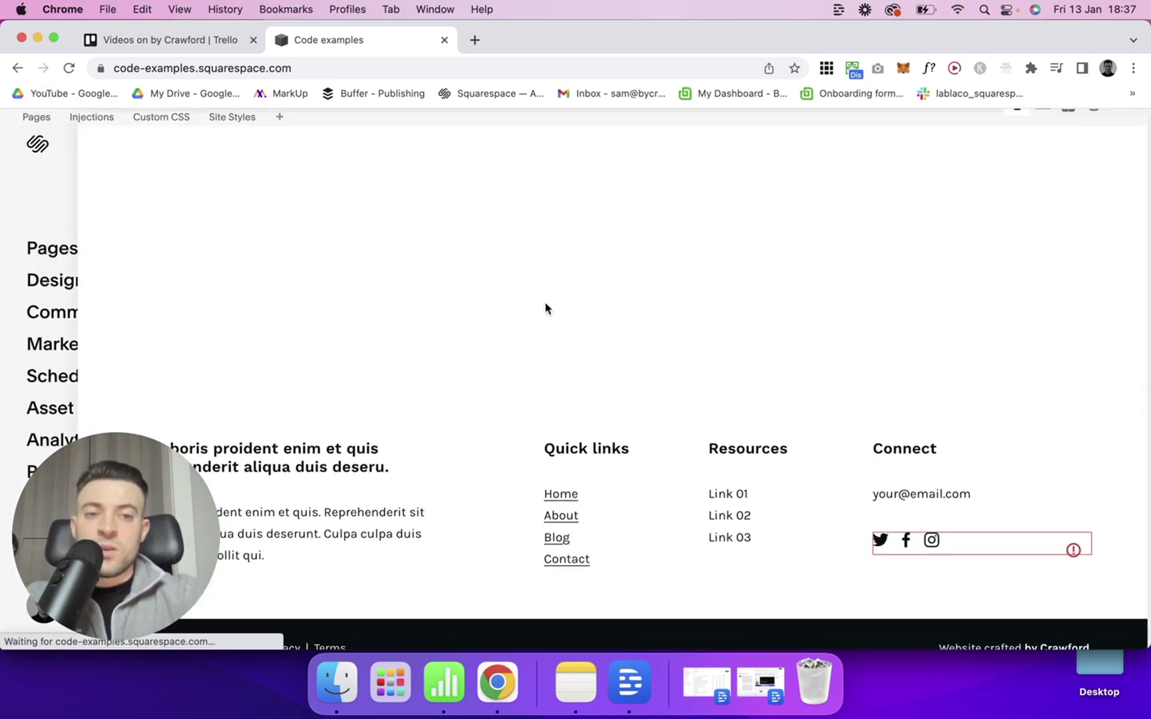
scroll(737, 376, "down", 5)
scroll(737, 379, "down", 15)
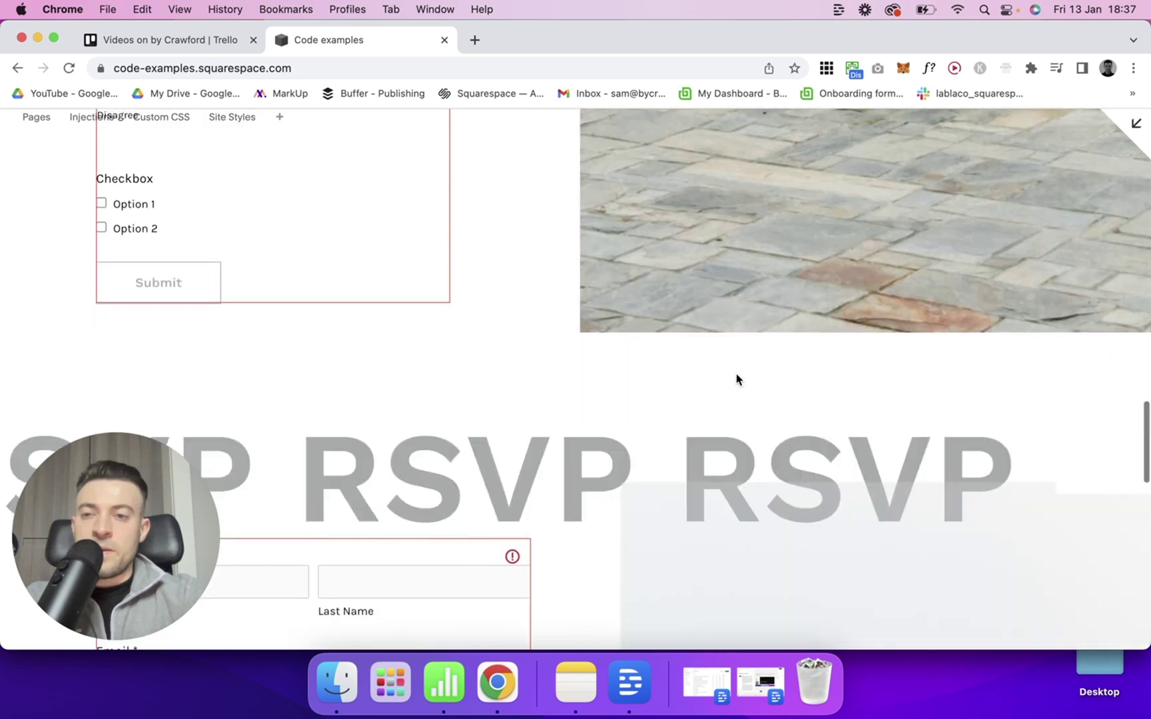
left_click(101, 203)
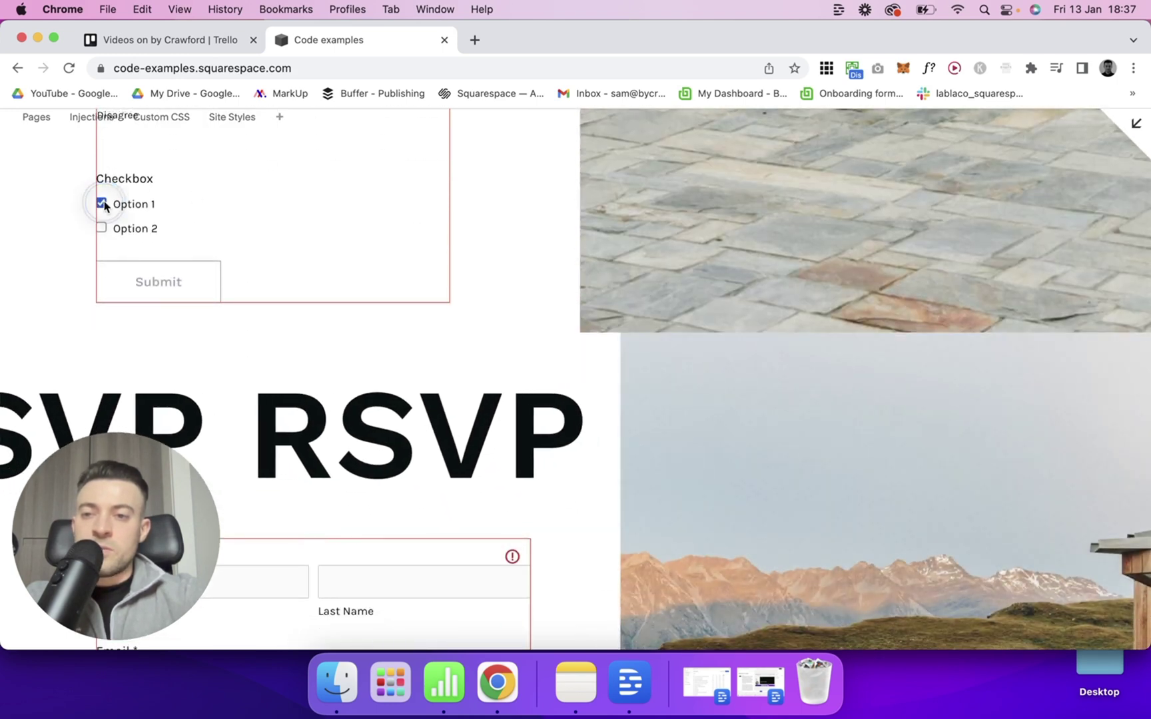
left_click(101, 227)
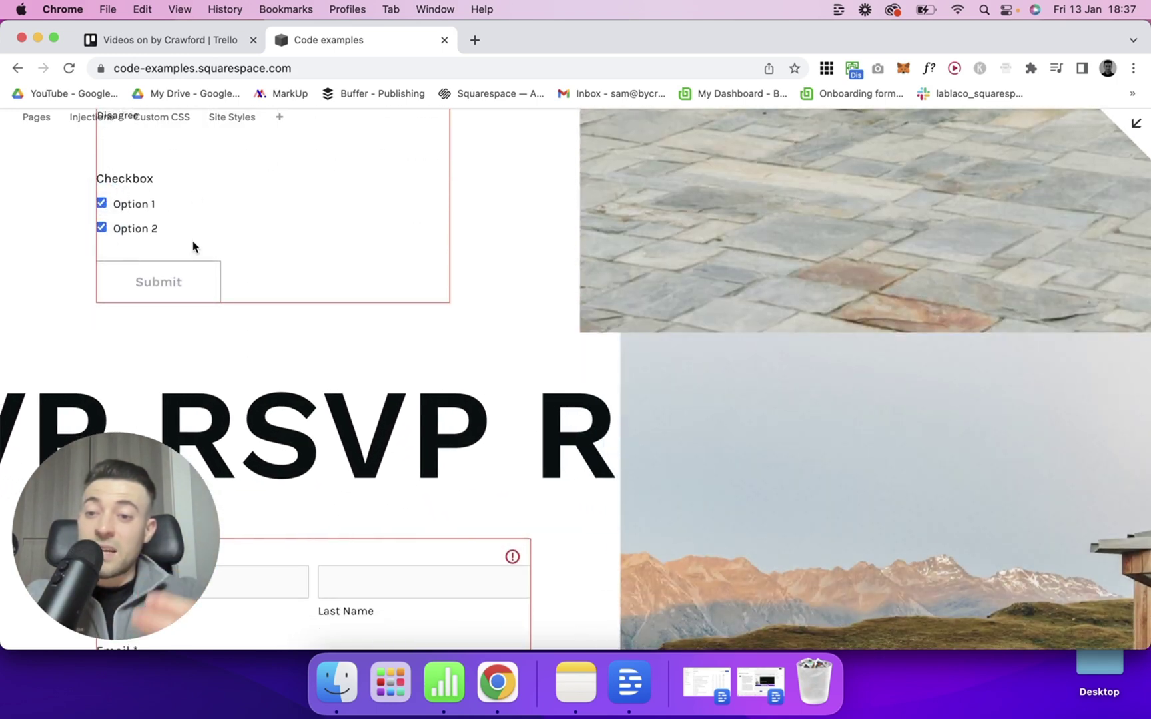
left_click(101, 227)
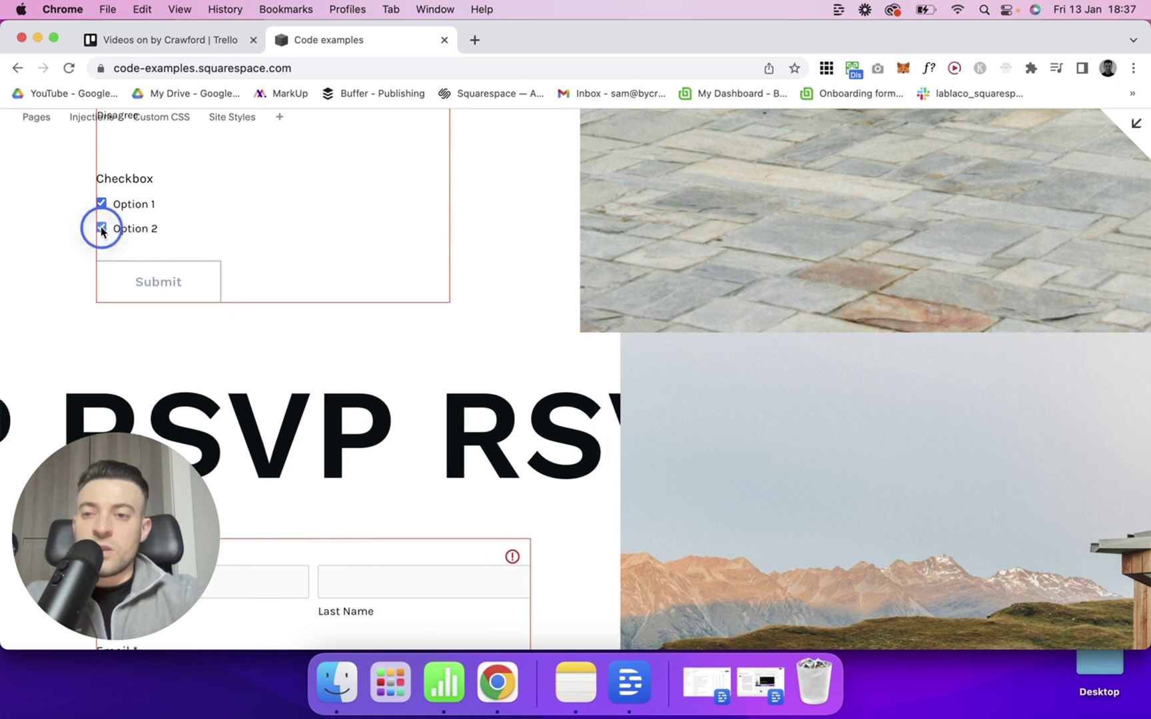
left_click(101, 203)
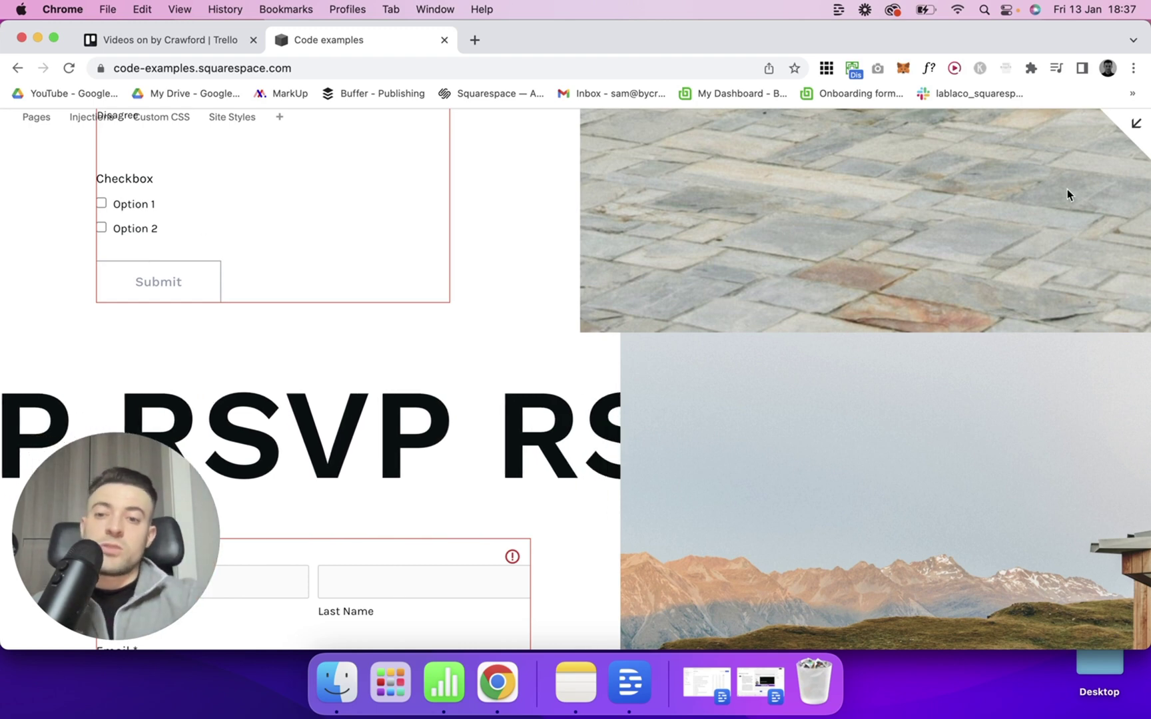
left_click(1135, 123)
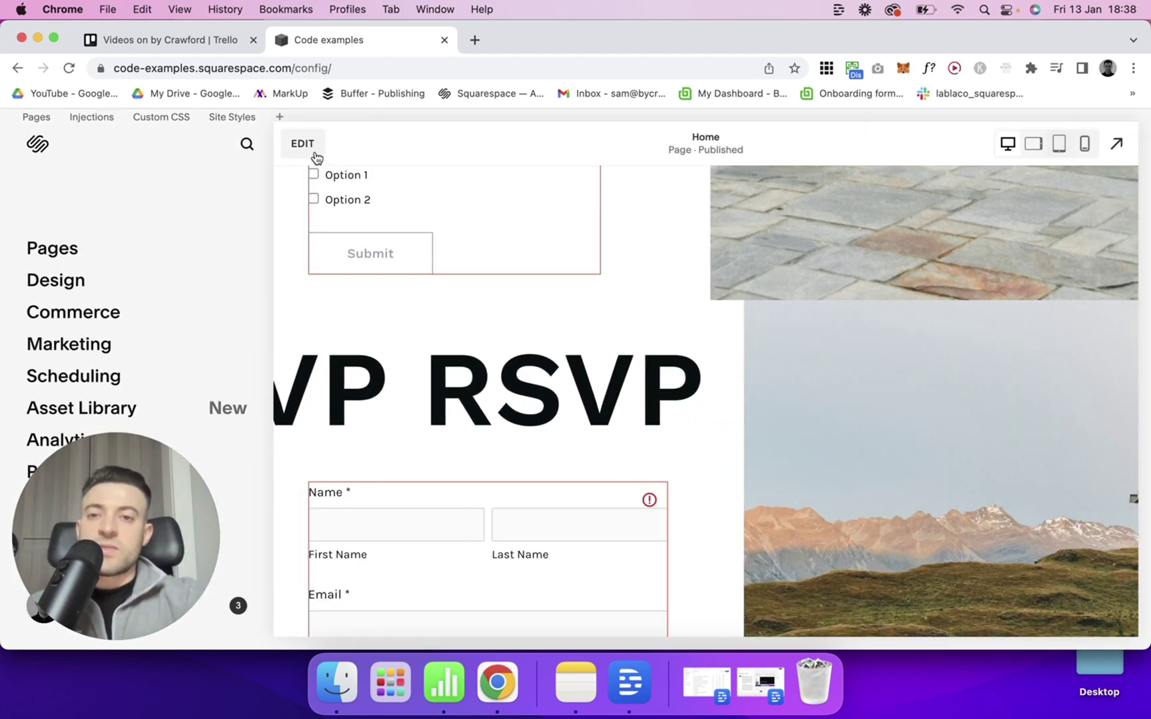
Add a Line field above Submit and relabel it 'Second section'.
left_click(303, 143)
left_click(510, 580)
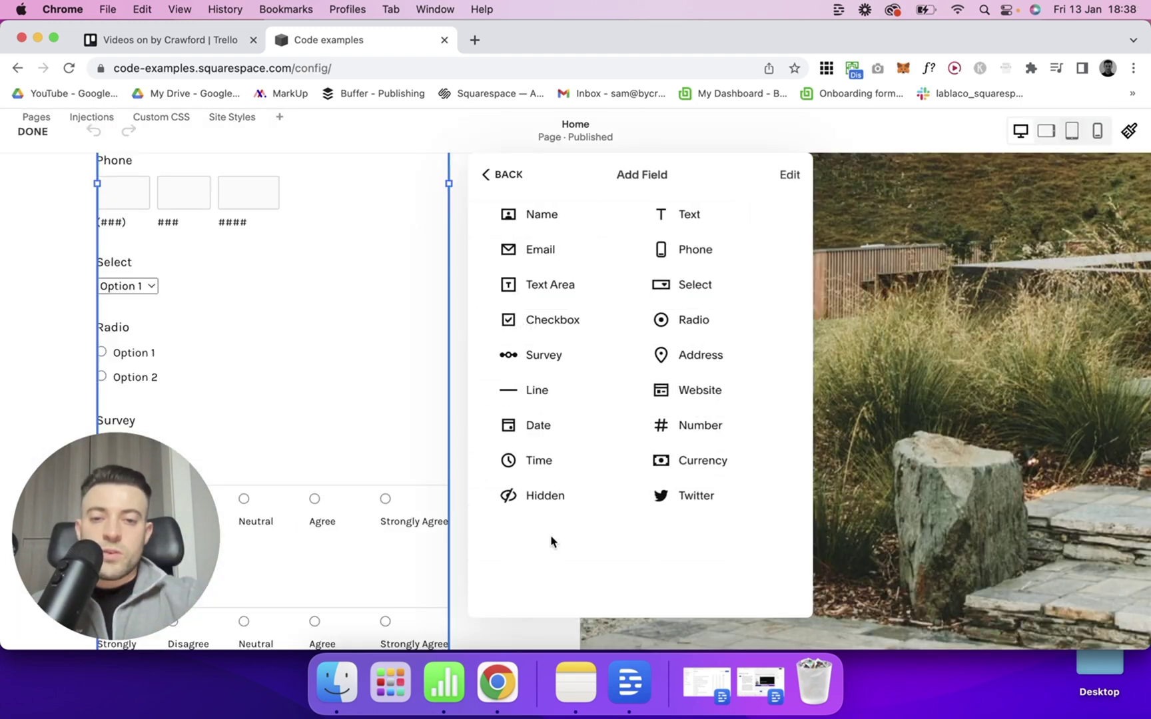
left_click(565, 397)
scroll(345, 390, "down", 5)
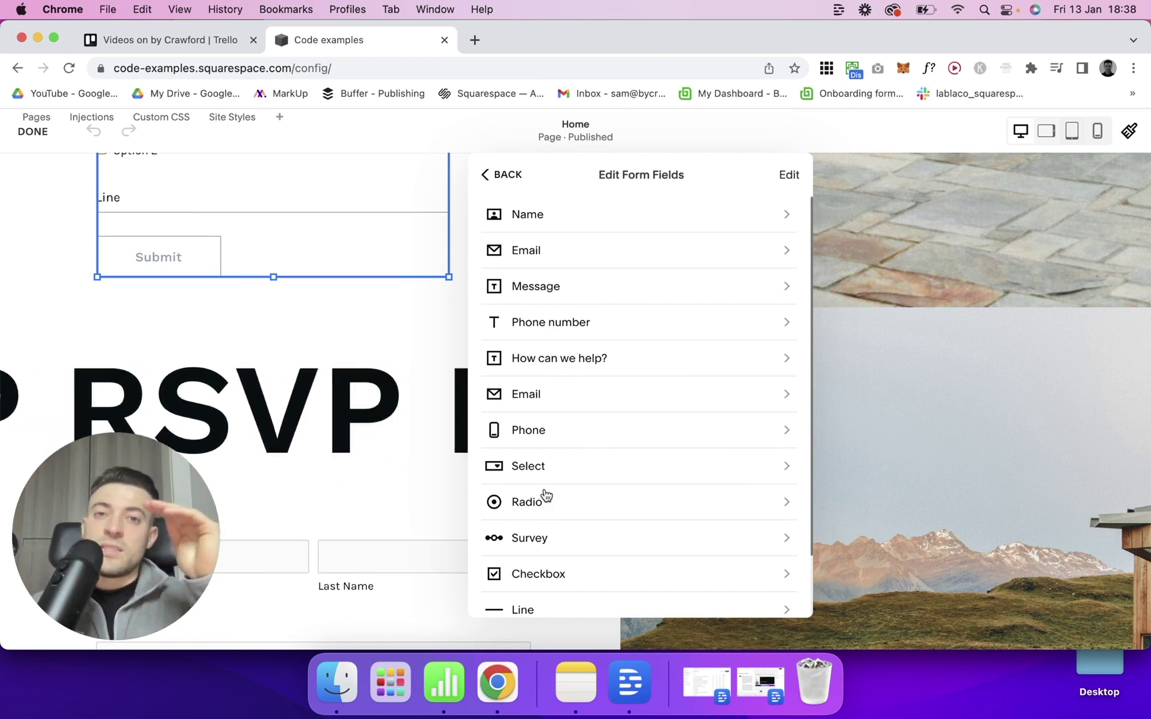
scroll(545, 494, "down", 2)
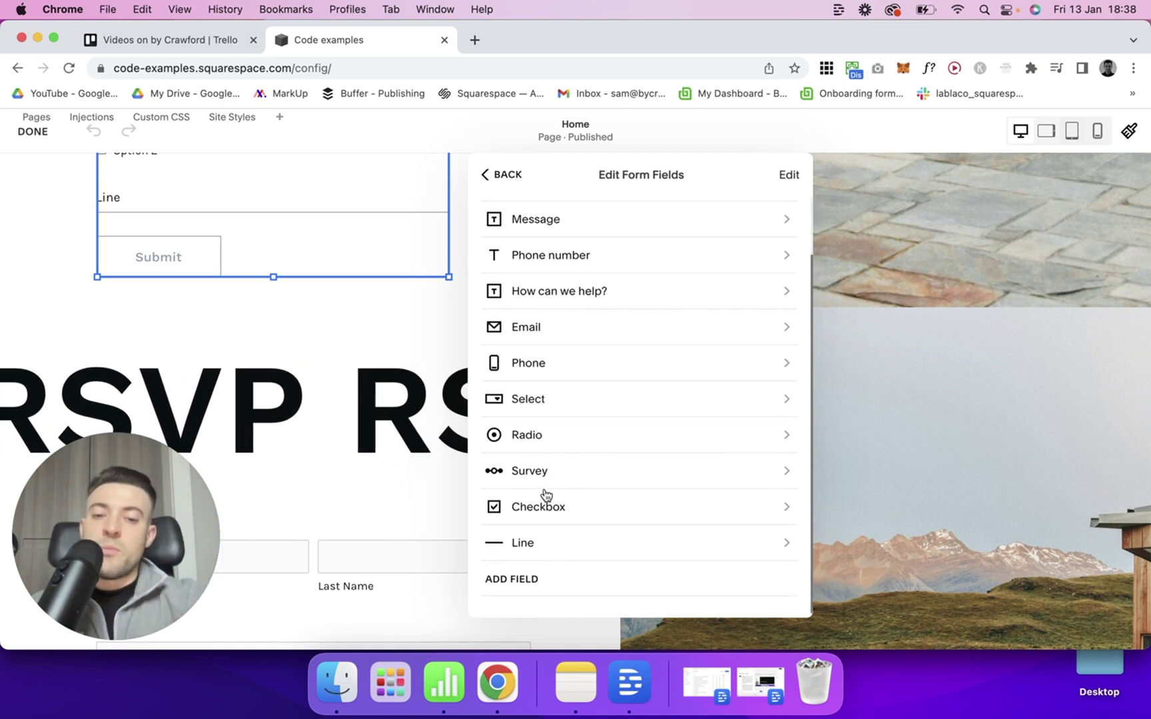
left_click(536, 550)
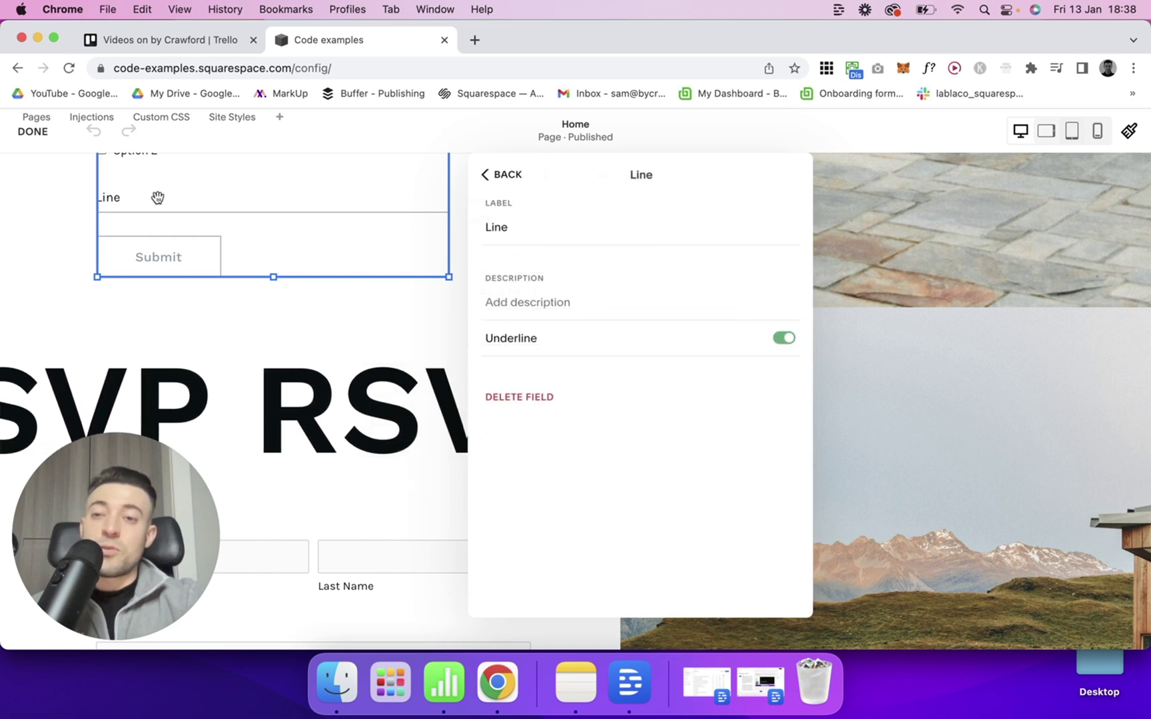
double_click(565, 227)
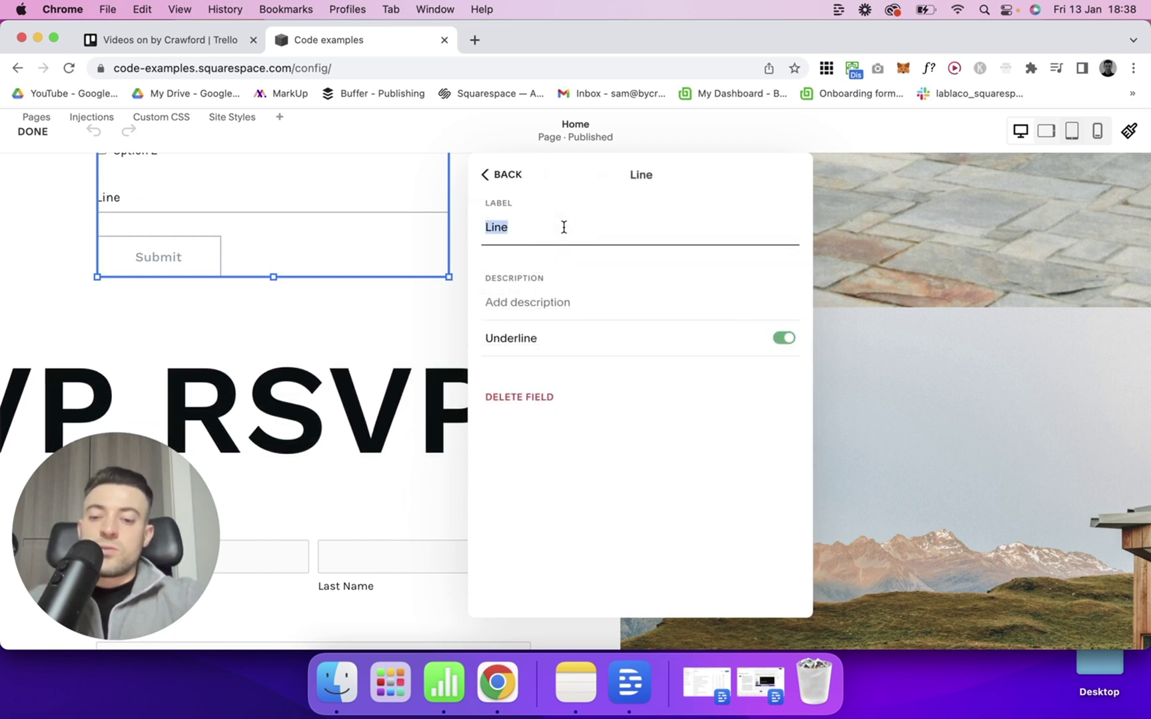
type("Second sectio")
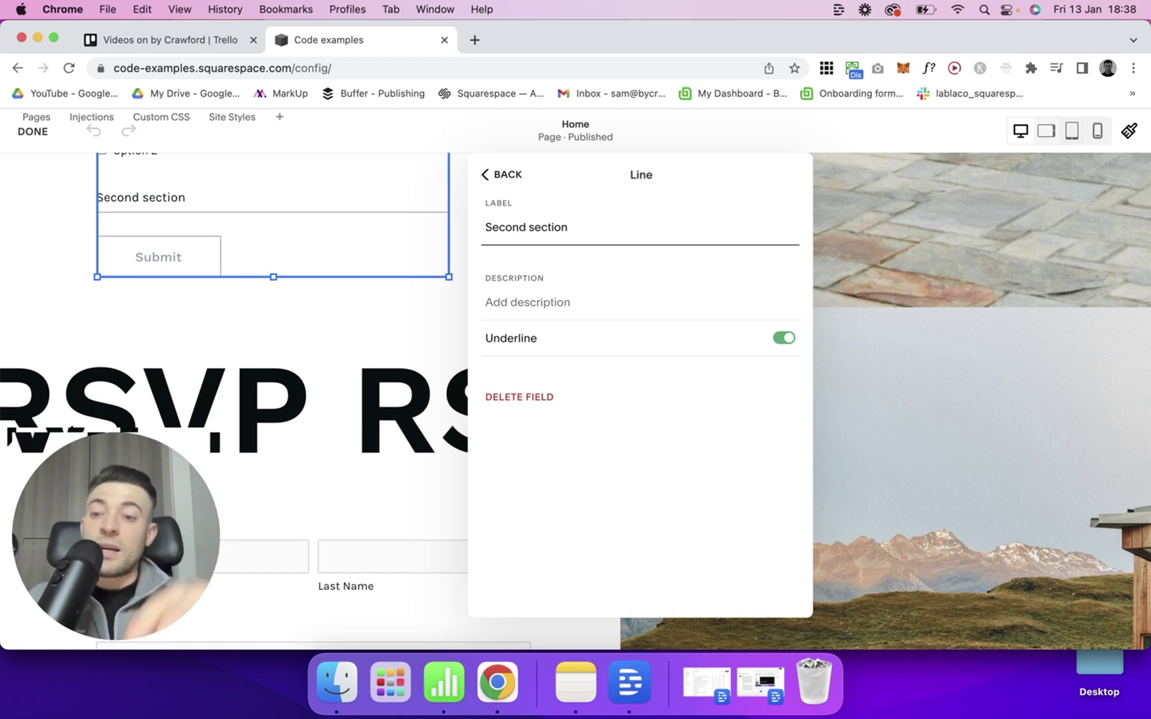
Add an Address field with City, State/Province and Zip/Postal Code boxes below Second section.
left_click(516, 174)
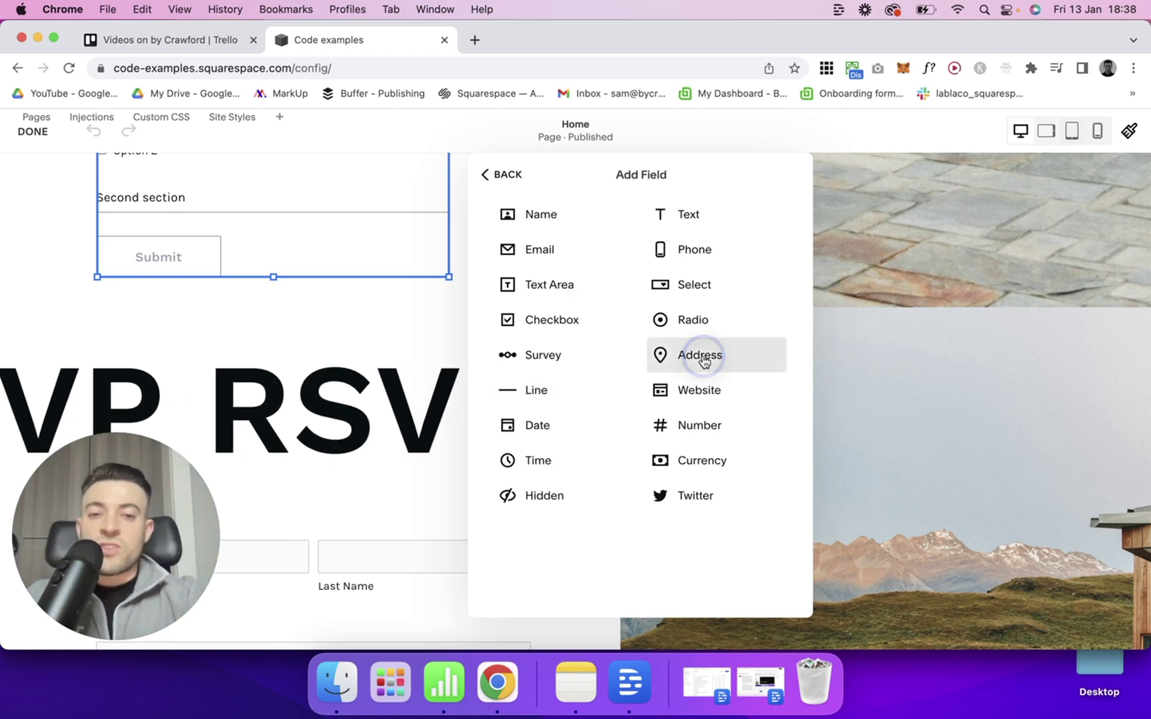
left_click(701, 359)
scroll(380, 419, "down", 5)
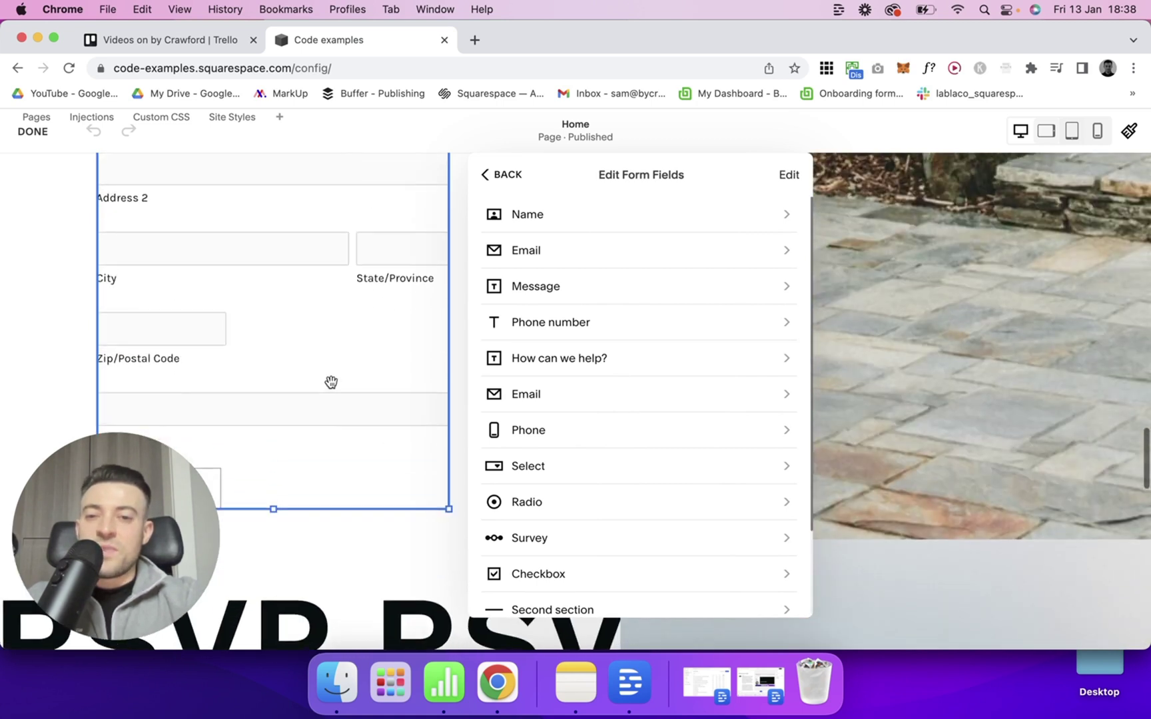
scroll(329, 380, "up", 1)
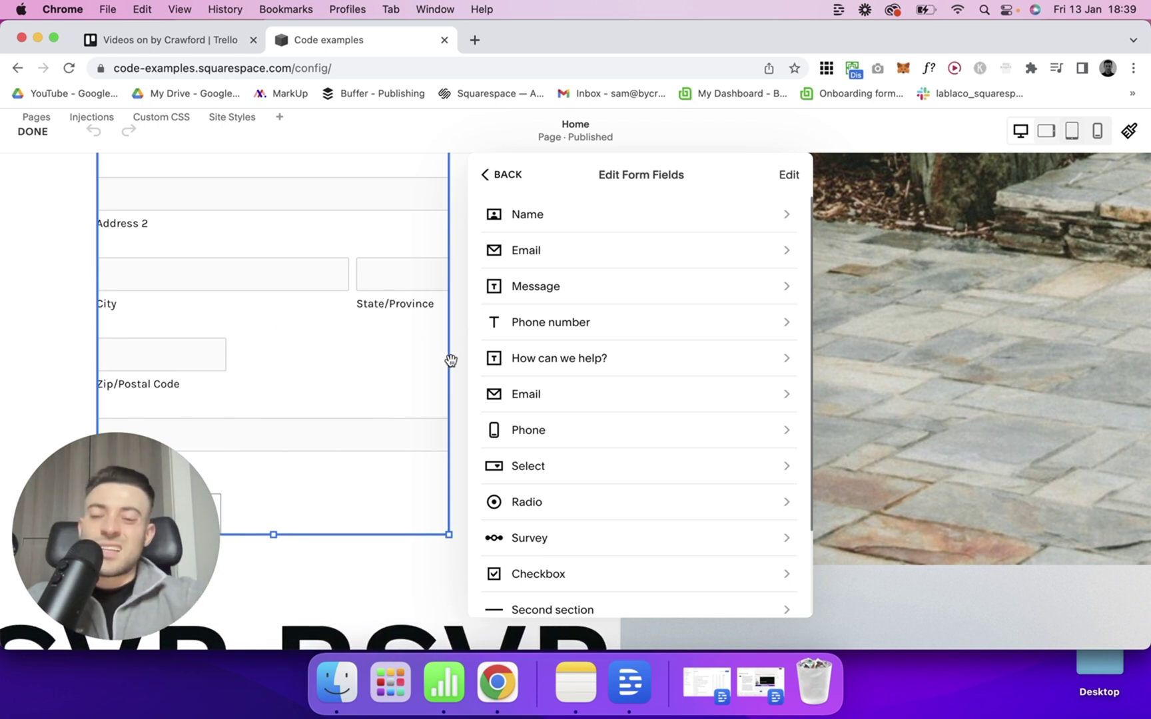
scroll(606, 506, "down", 3)
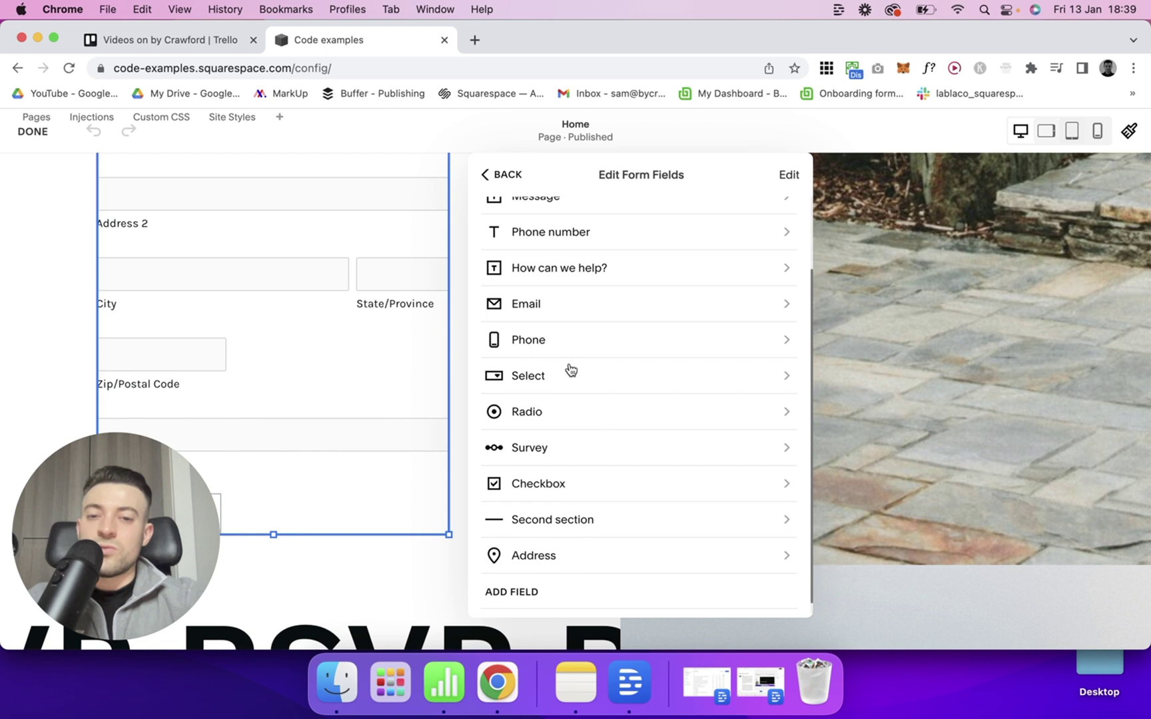
scroll(594, 529, "up", 3)
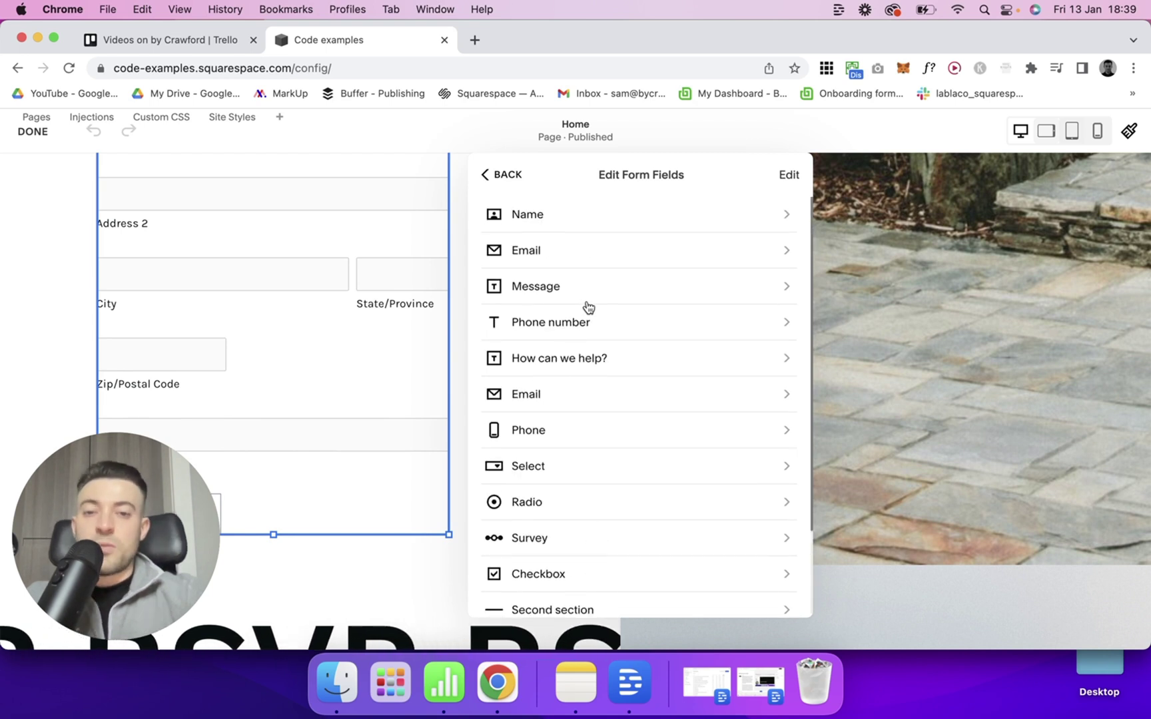
left_click(552, 292)
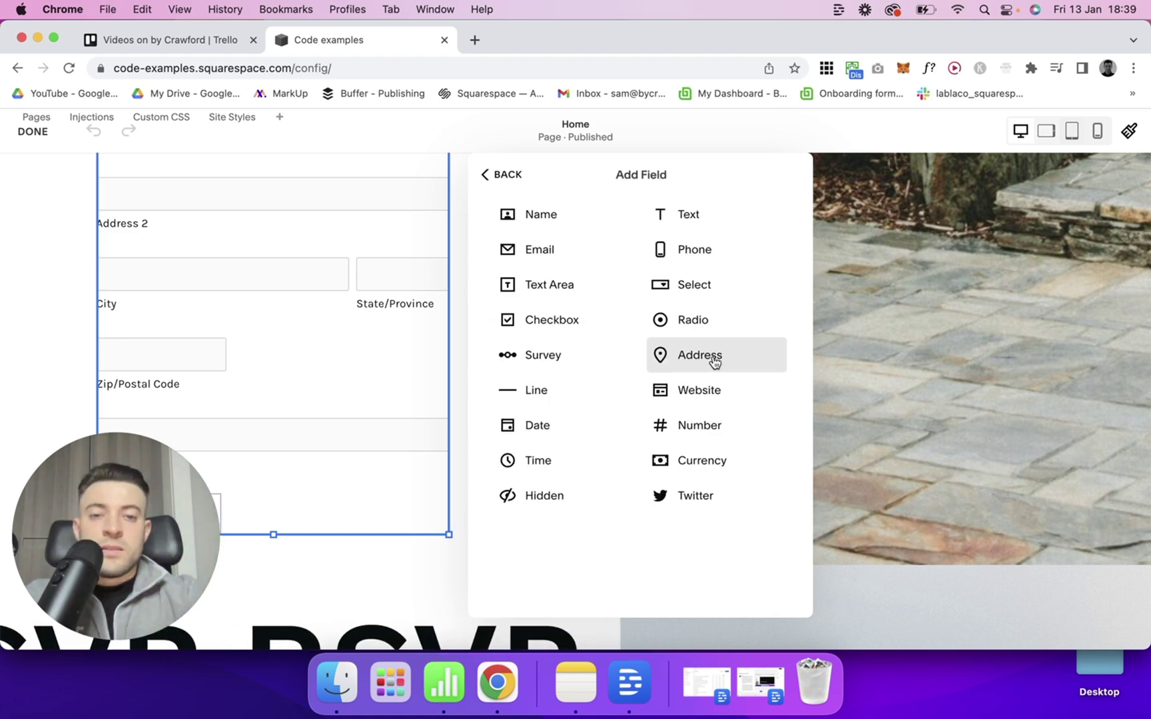
Add a Website field to the form and check its settings.
left_click(719, 386)
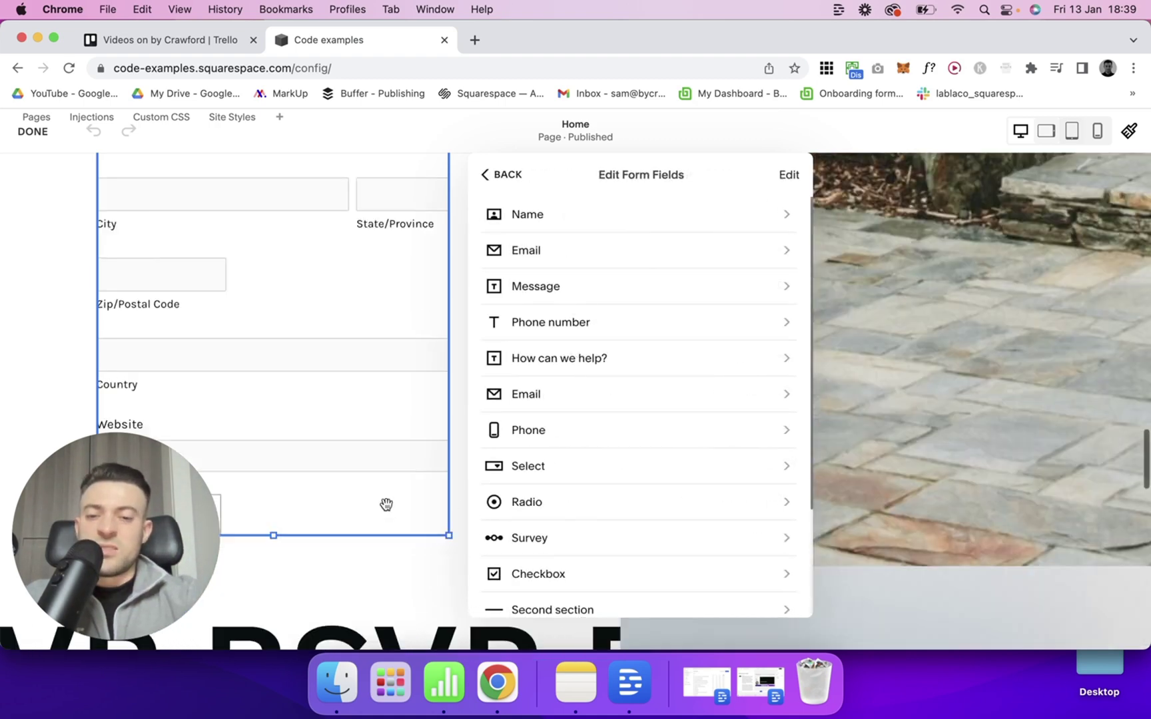
scroll(573, 486, "down", 4)
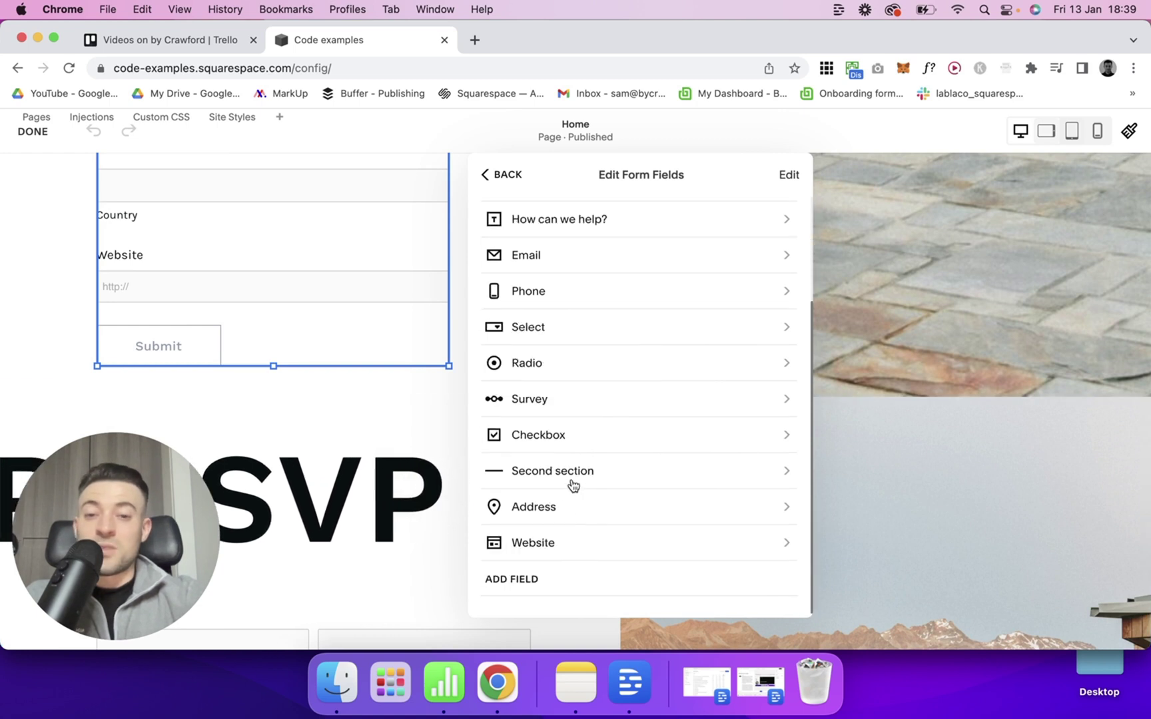
left_click(537, 542)
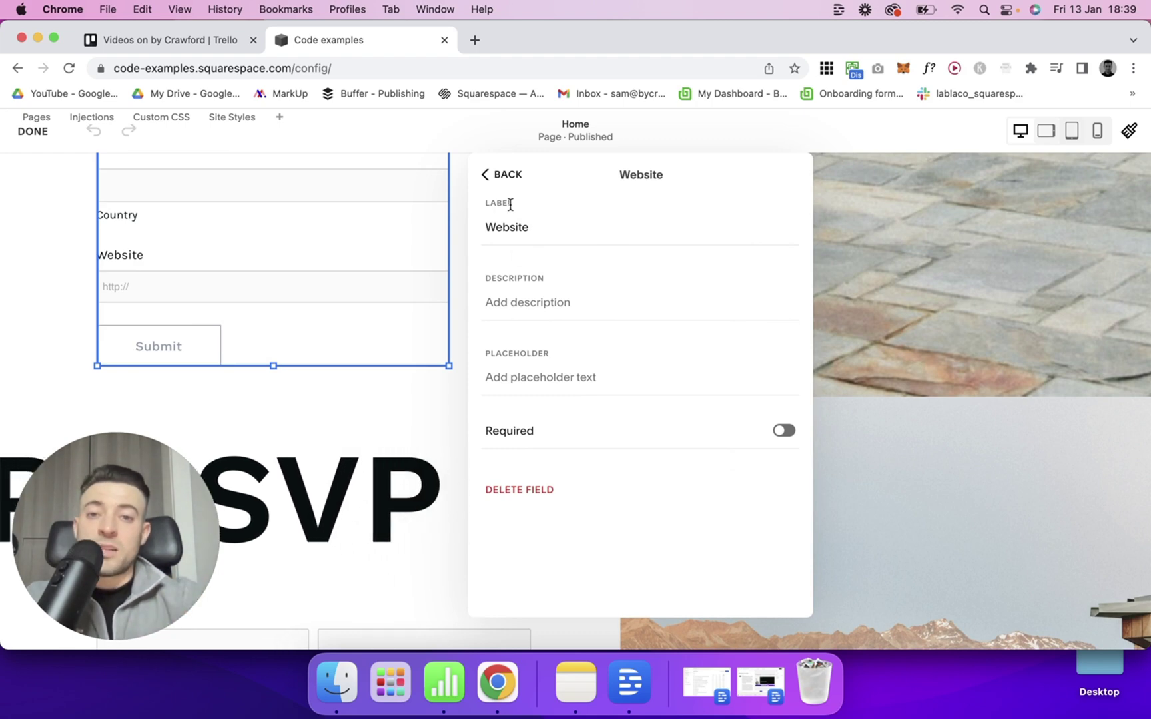
left_click(501, 175)
Add a Number field, then review the Number and Phone number field settings.
left_click(662, 417)
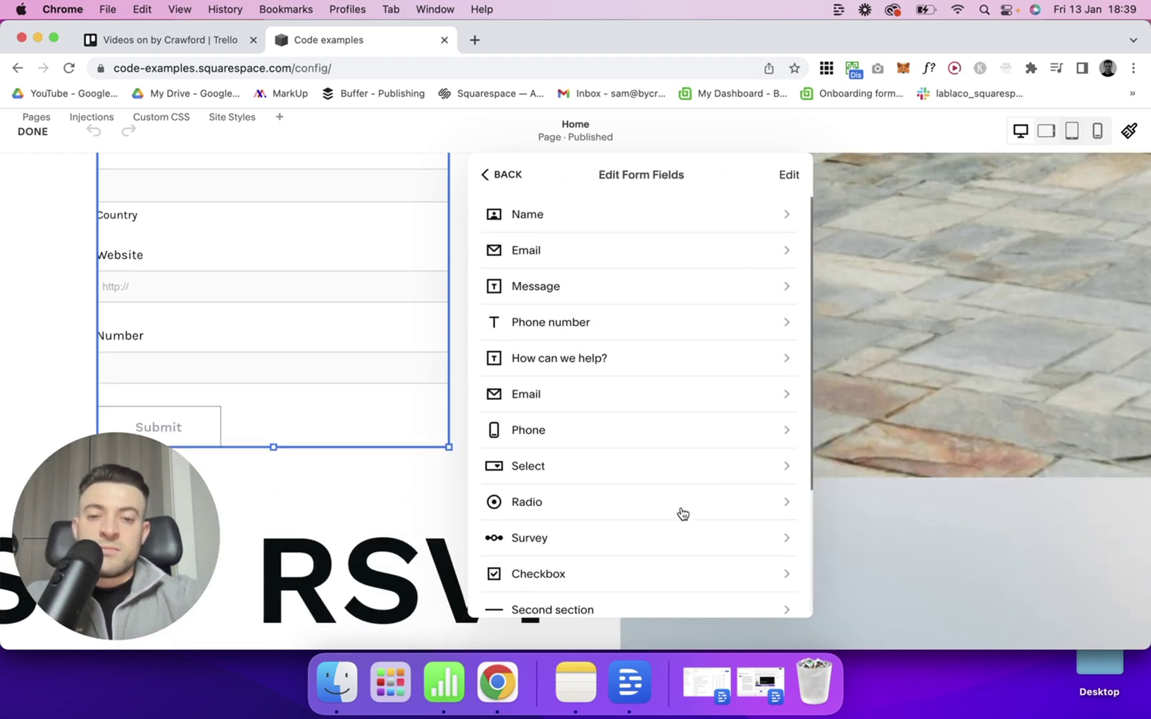
scroll(681, 513, "down", 3)
left_click(639, 586)
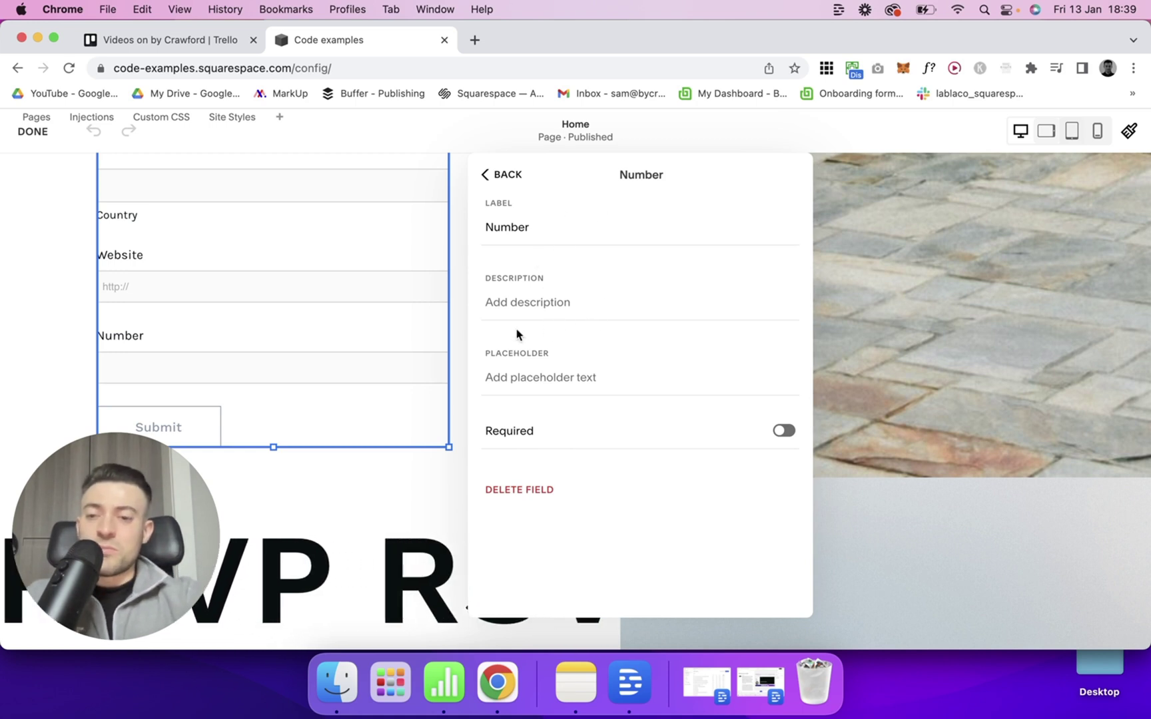
left_click(503, 174)
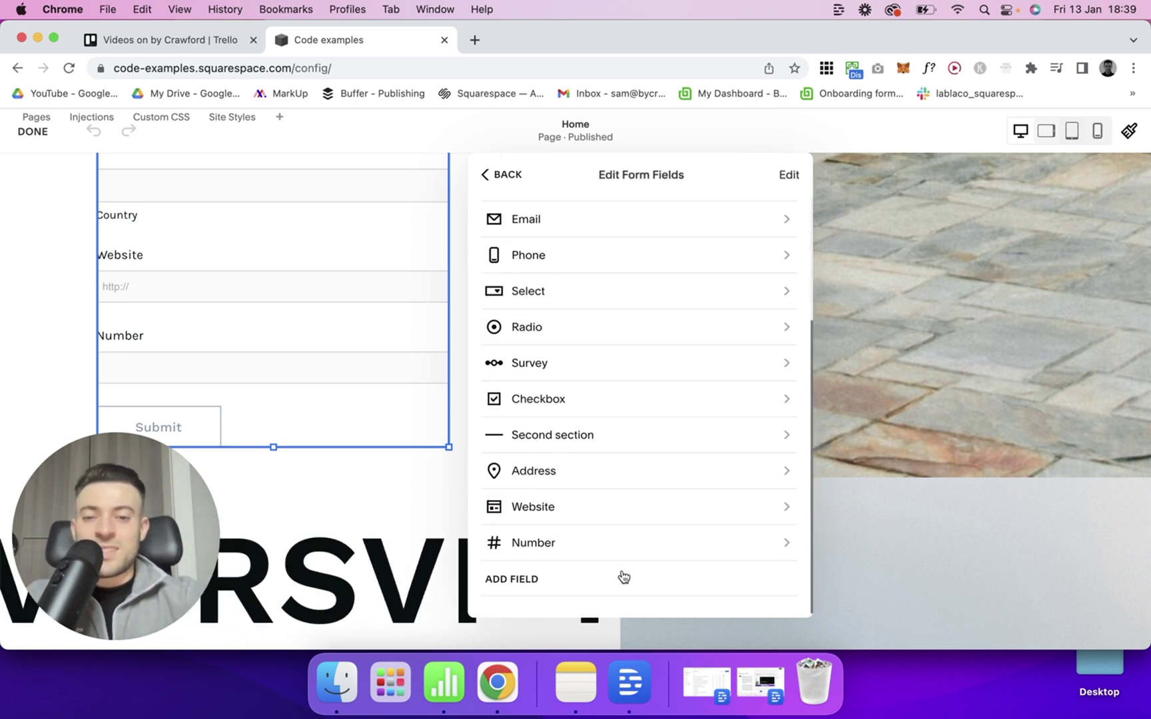
left_click(624, 543)
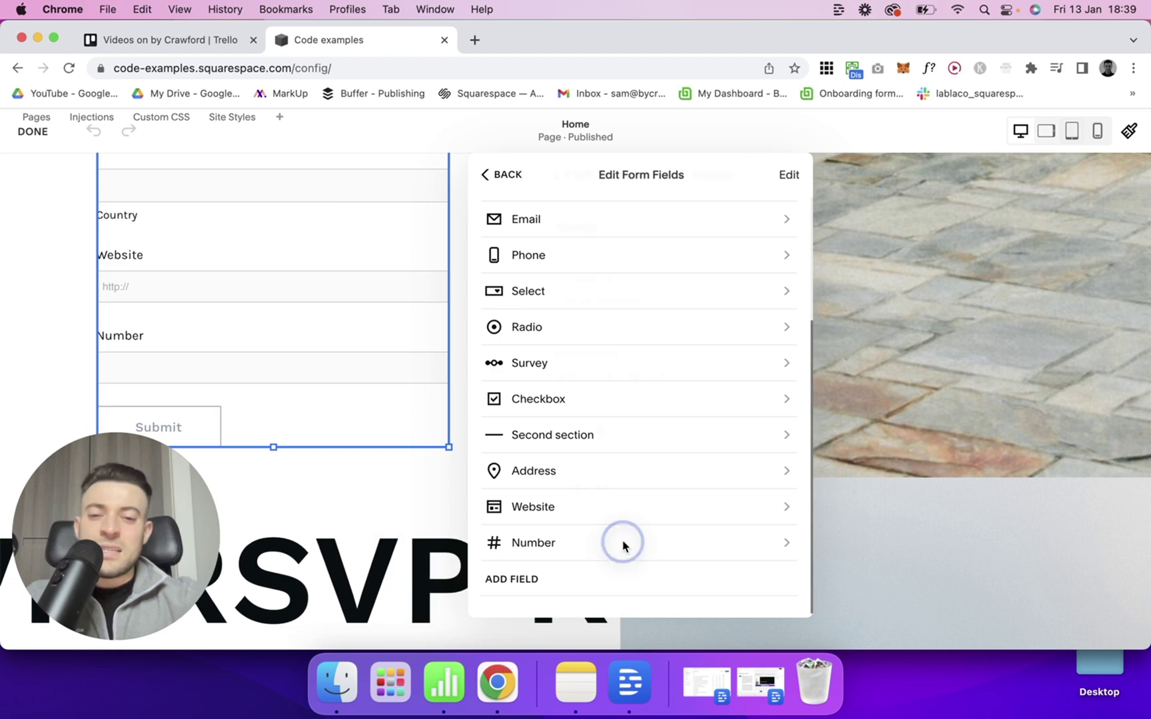
left_click(509, 178)
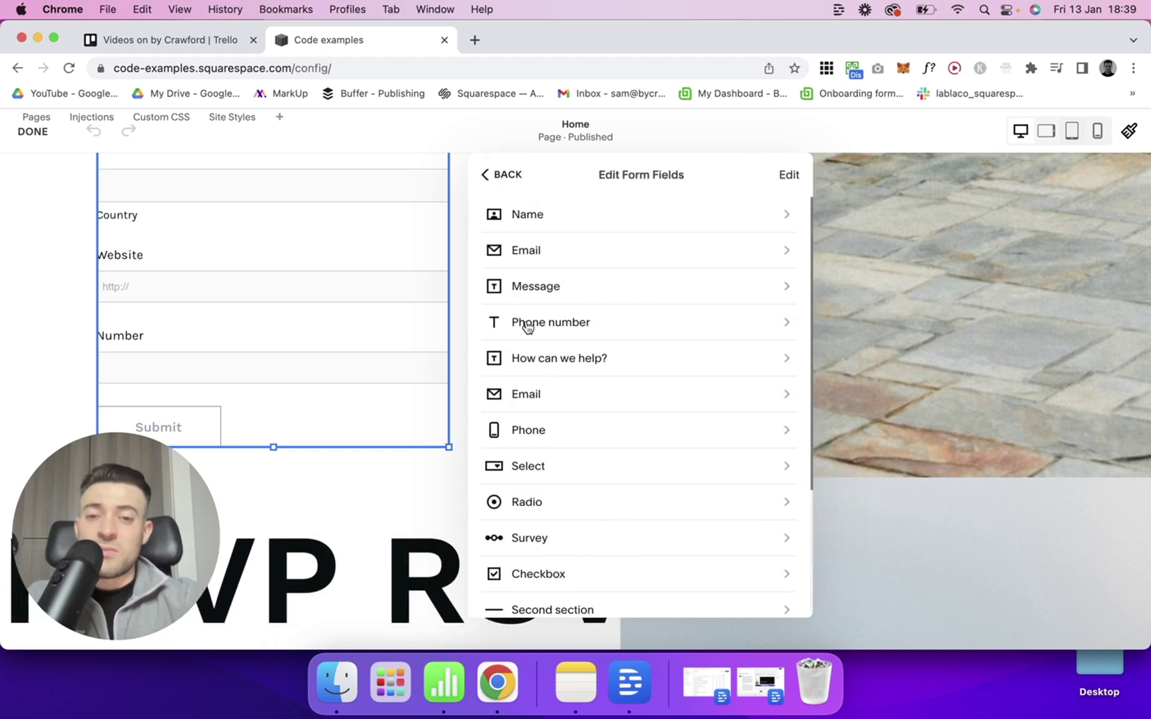
left_click(578, 321)
left_click(514, 178)
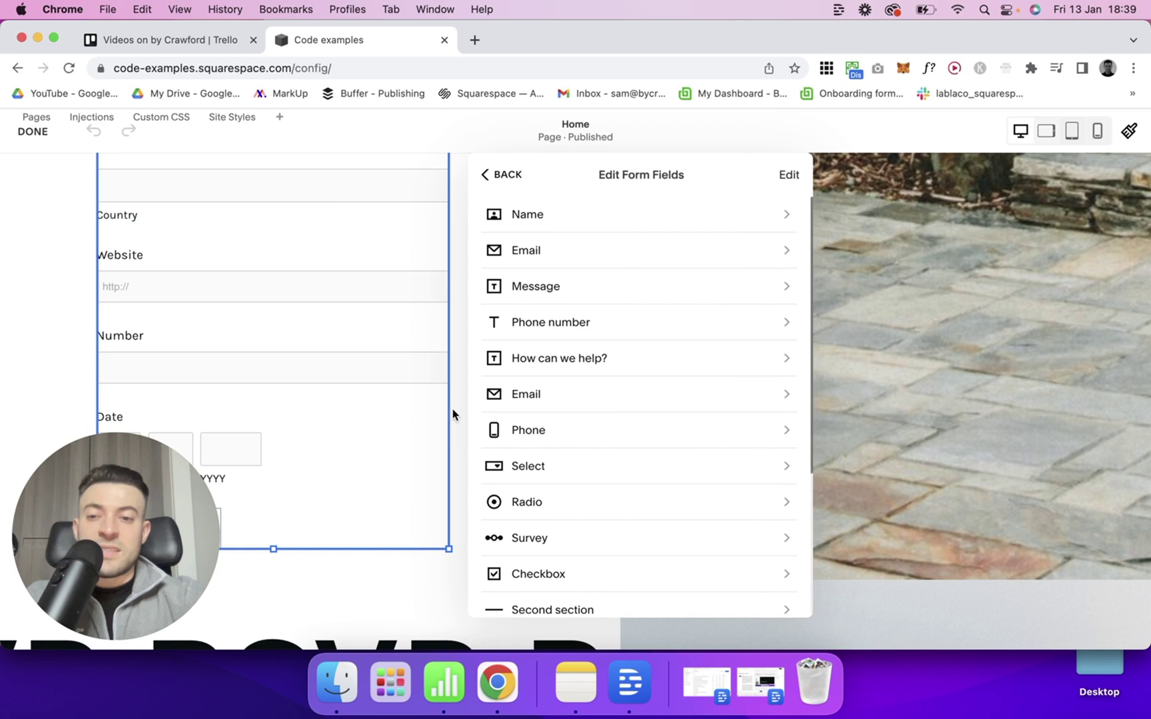
scroll(453, 411, "down", 3)
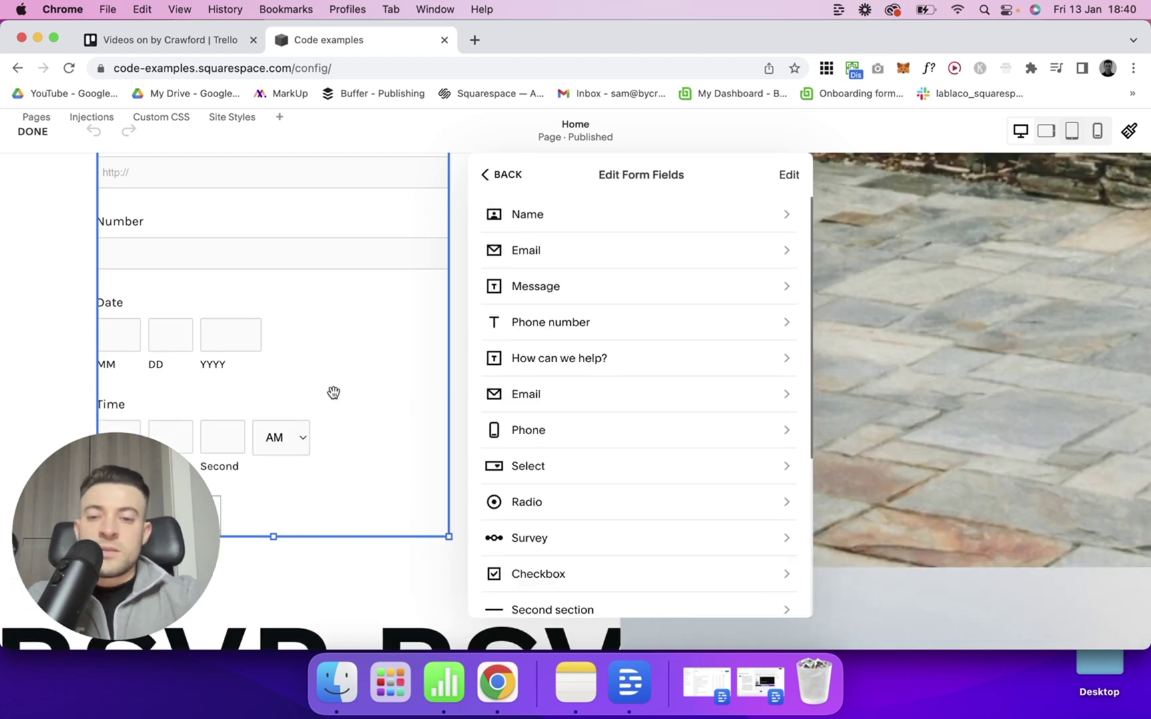
scroll(334, 395, "down", 3)
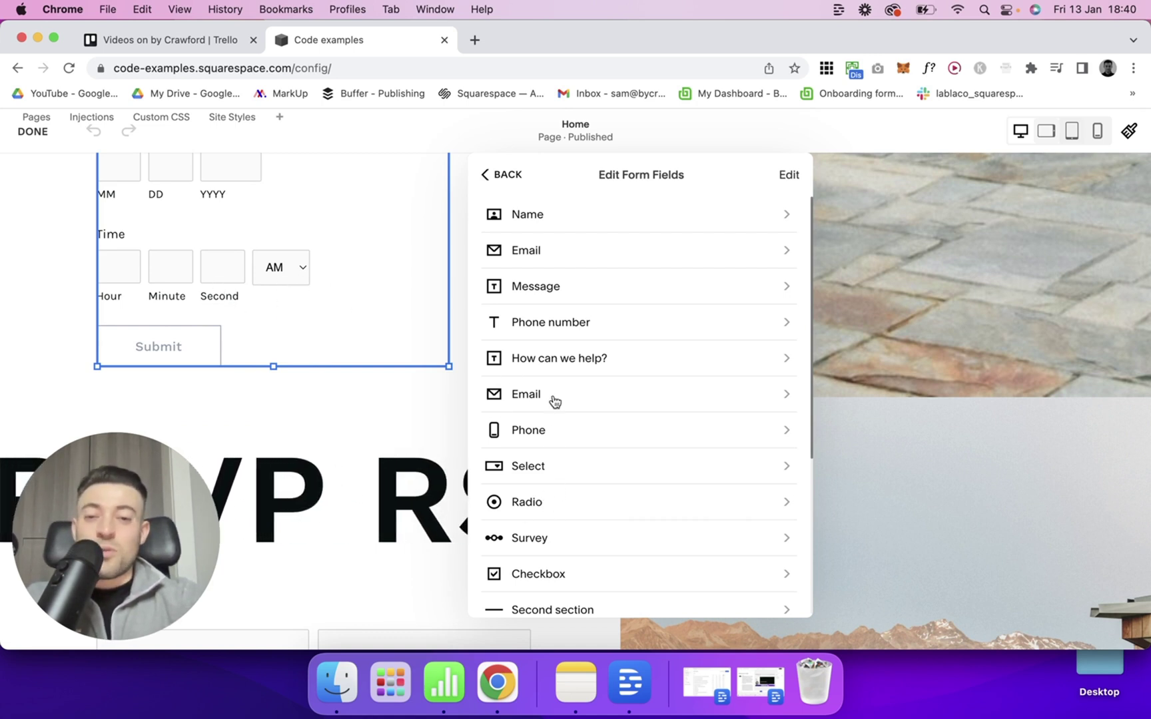
scroll(568, 378, "down", 5)
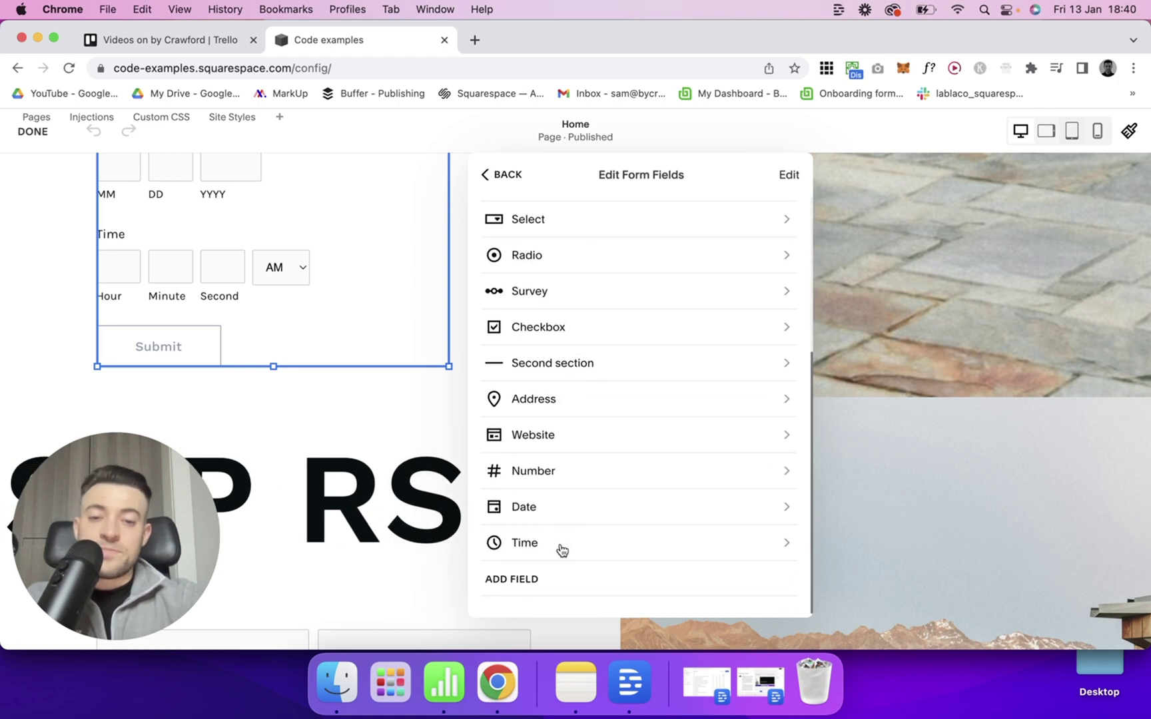
Add a Currency field below Time and open its settings to set the £ symbol.
left_click(537, 582)
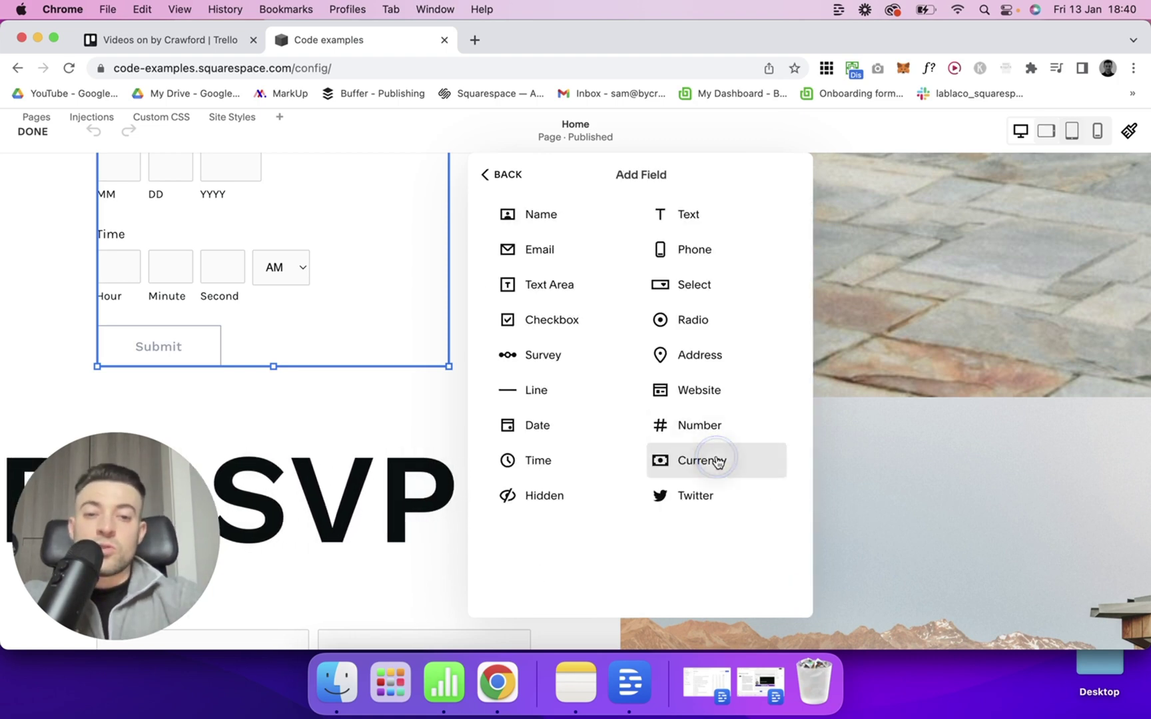
left_click(707, 462)
scroll(599, 466, "down", 3)
left_click(587, 543)
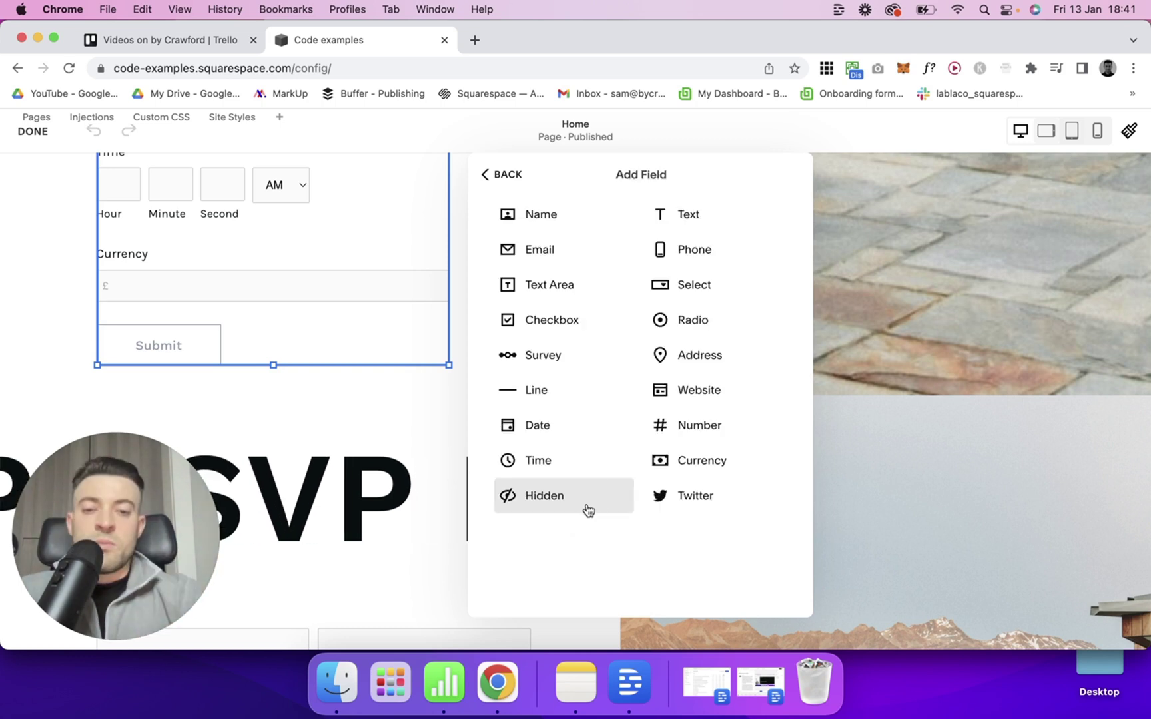
Add a Hidden field with the SQF_HIDDEN variable, then back out to the form's Content settings.
left_click(585, 507)
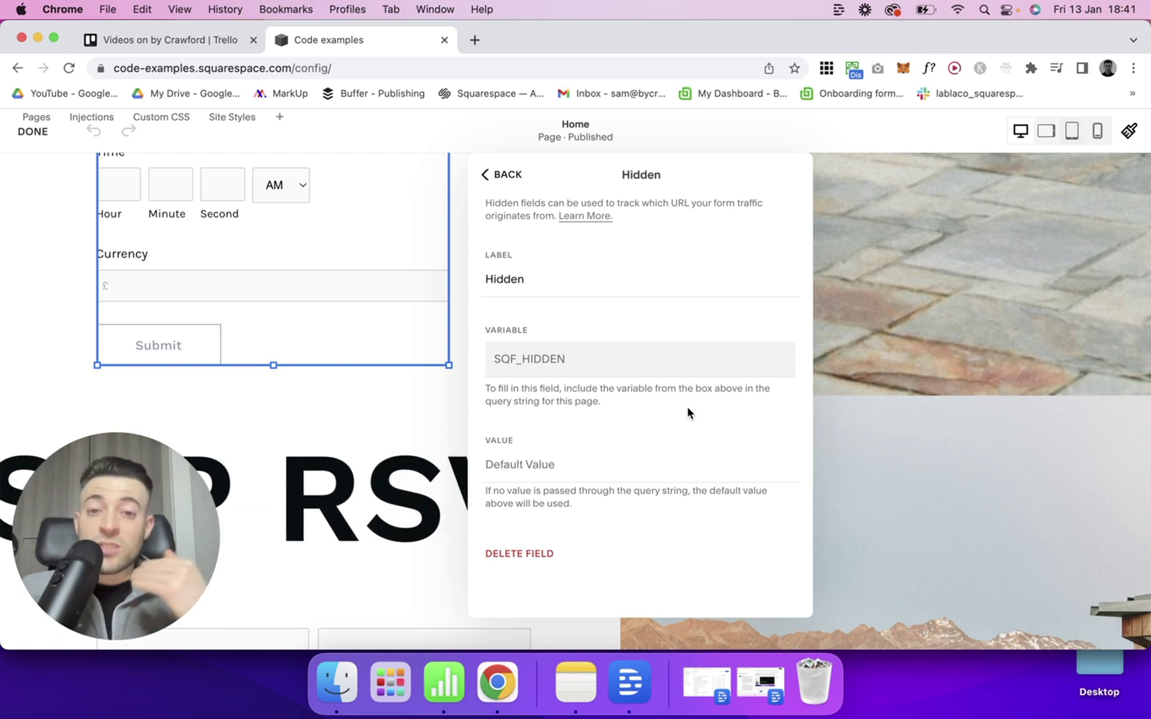
left_click(553, 355)
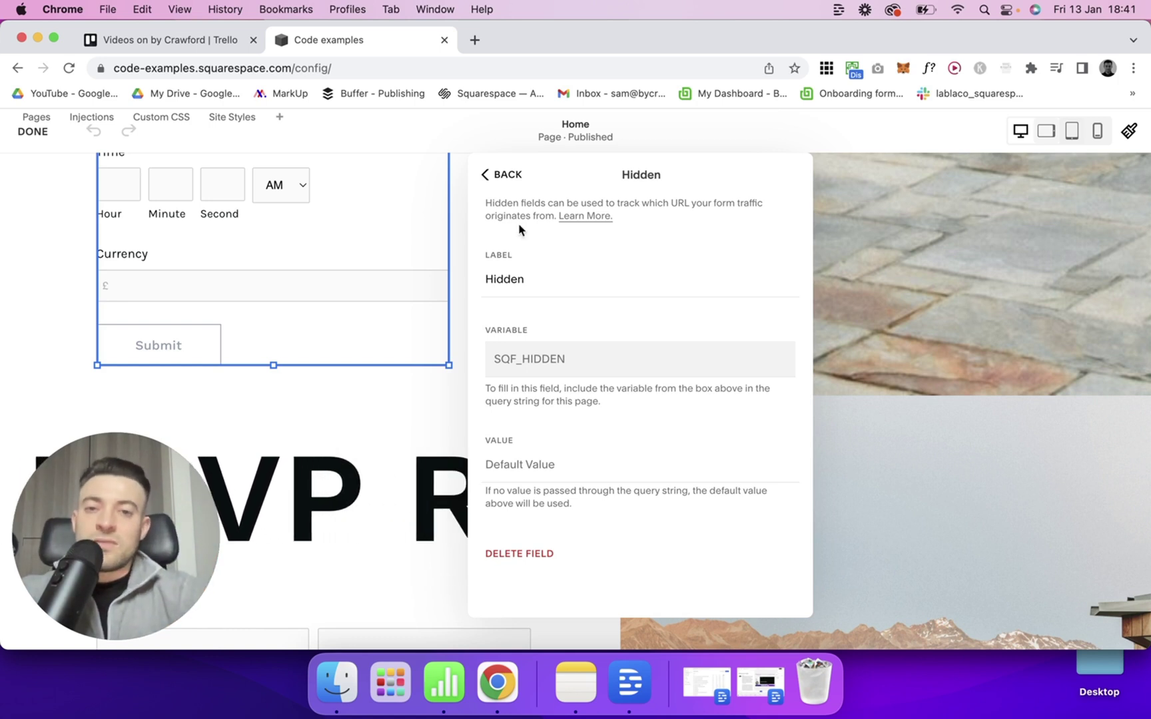
left_click(506, 176)
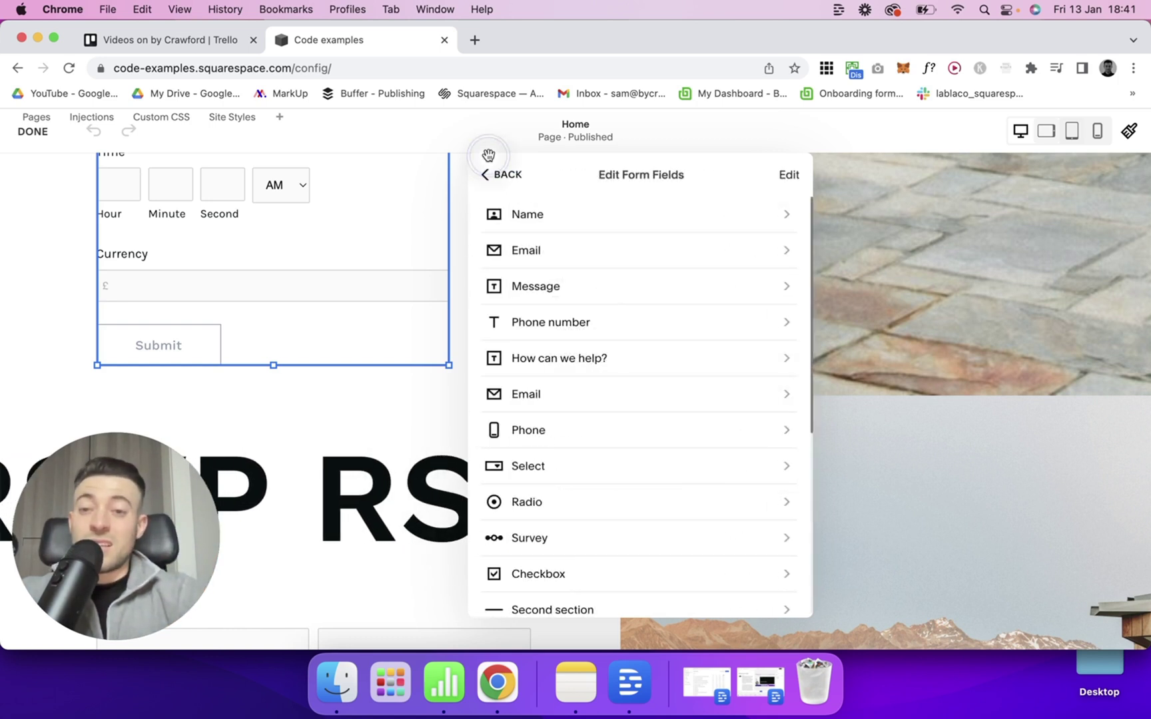
left_click(492, 174)
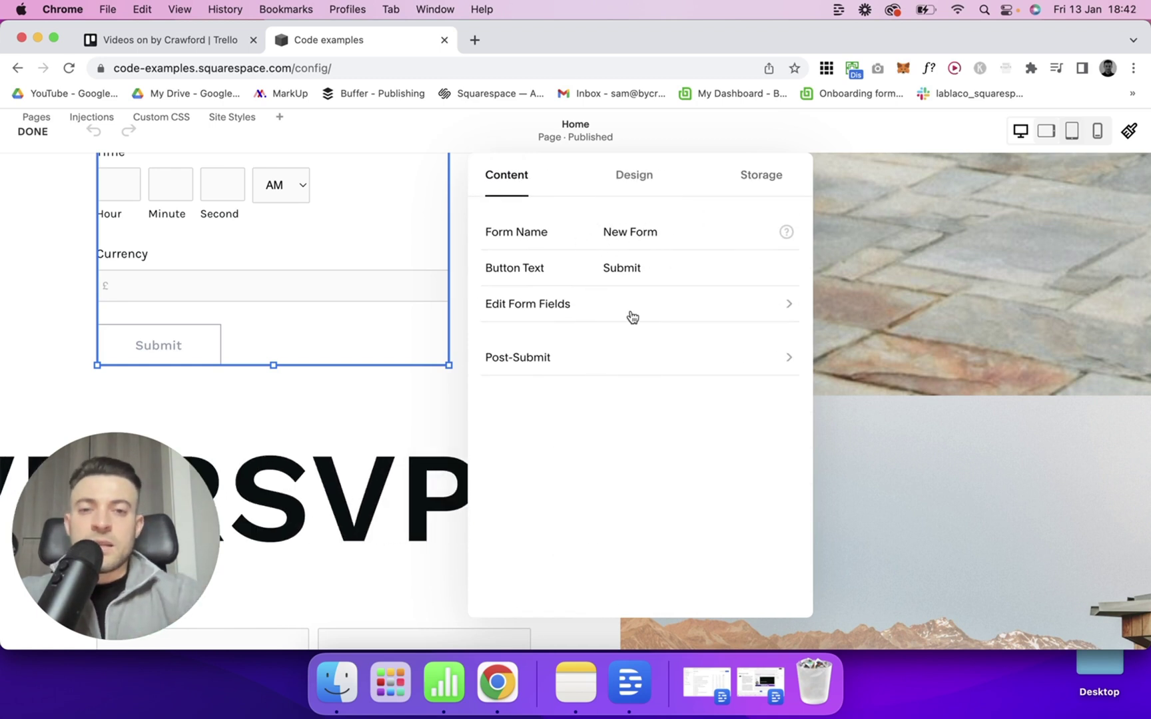
Add a Twitter field after Hidden, review its @ placeholder settings, and return to the fields list.
left_click(567, 303)
scroll(666, 453, "down", 5)
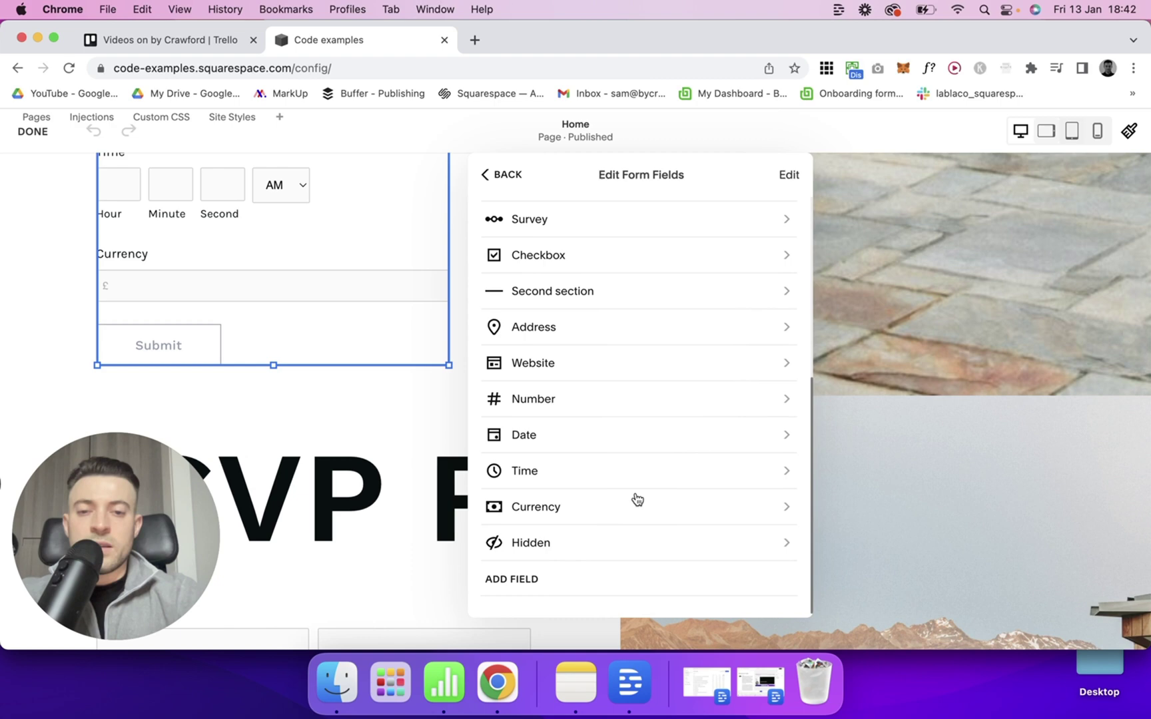
left_click(546, 579)
left_click(667, 495)
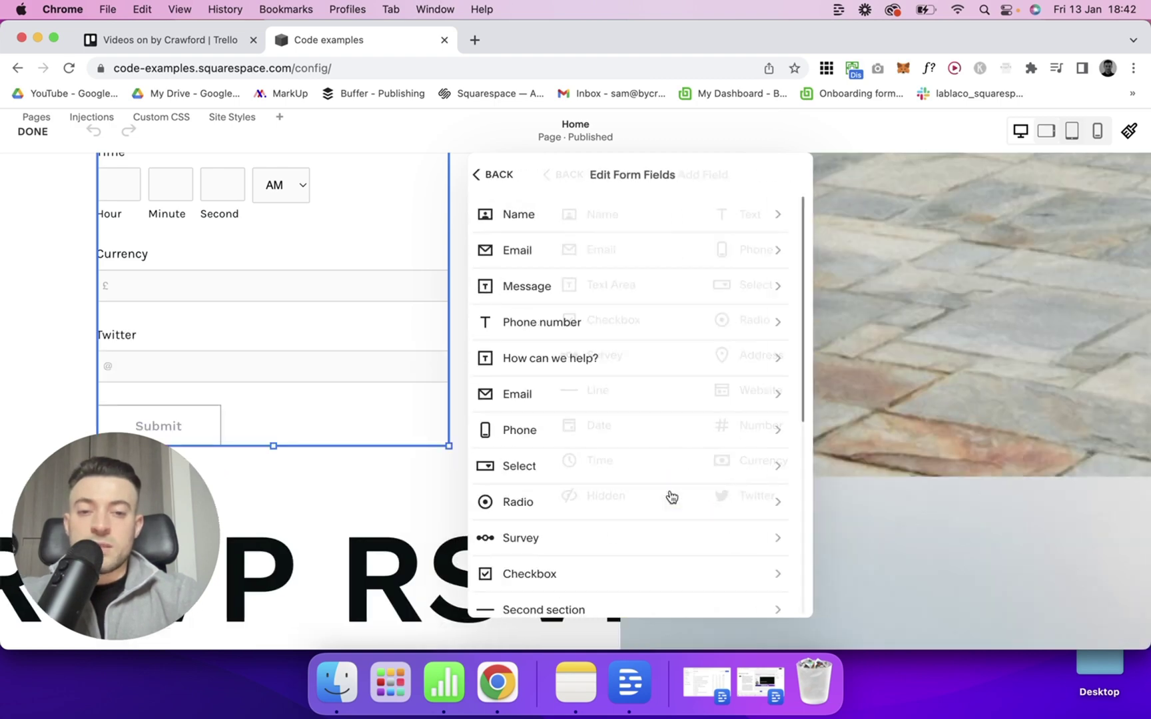
scroll(616, 506, "down", 6)
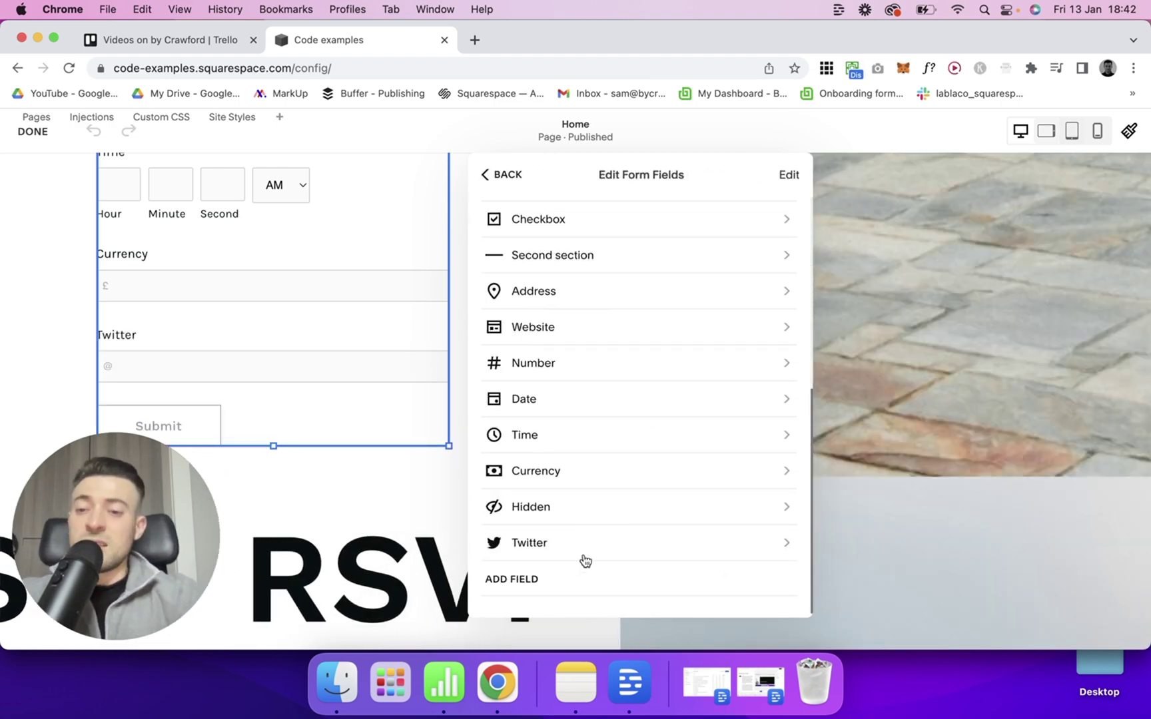
left_click(595, 545)
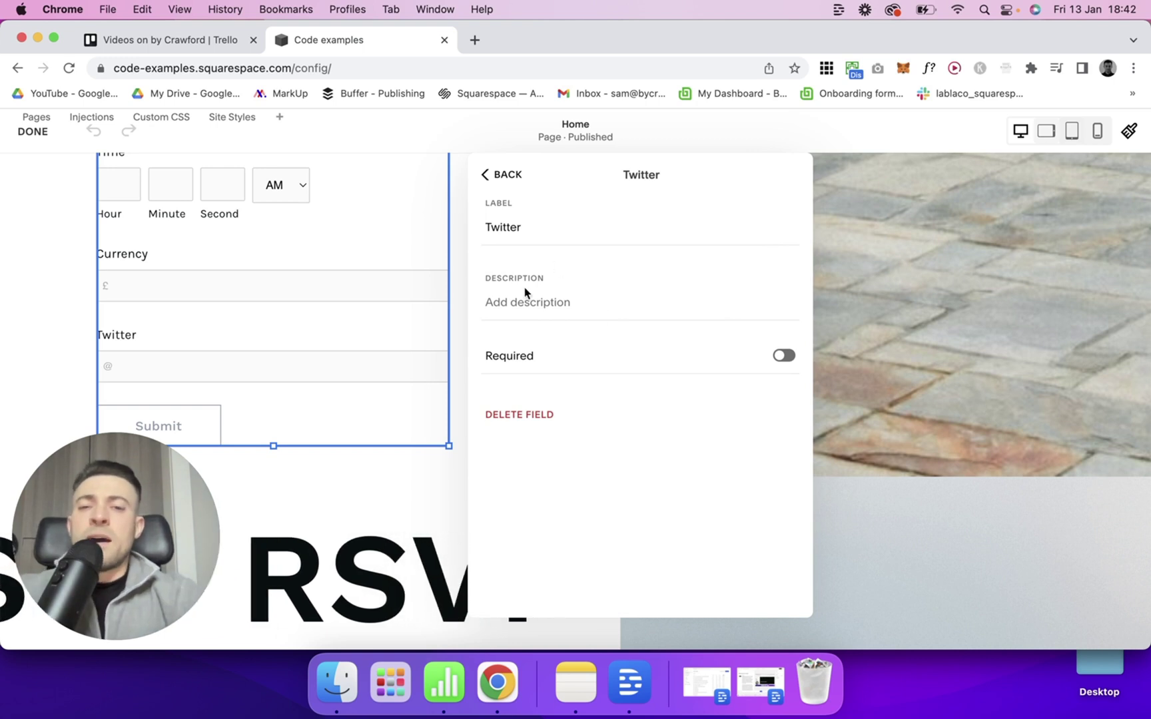
left_click(506, 177)
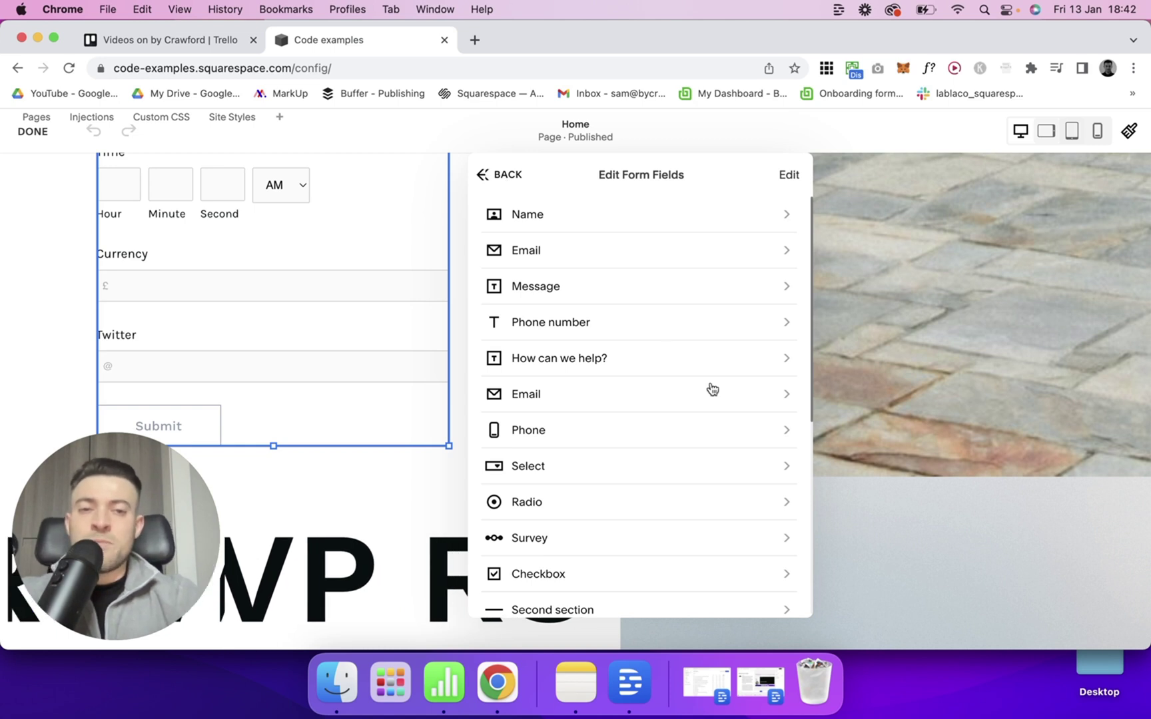
scroll(659, 446, "down", 5)
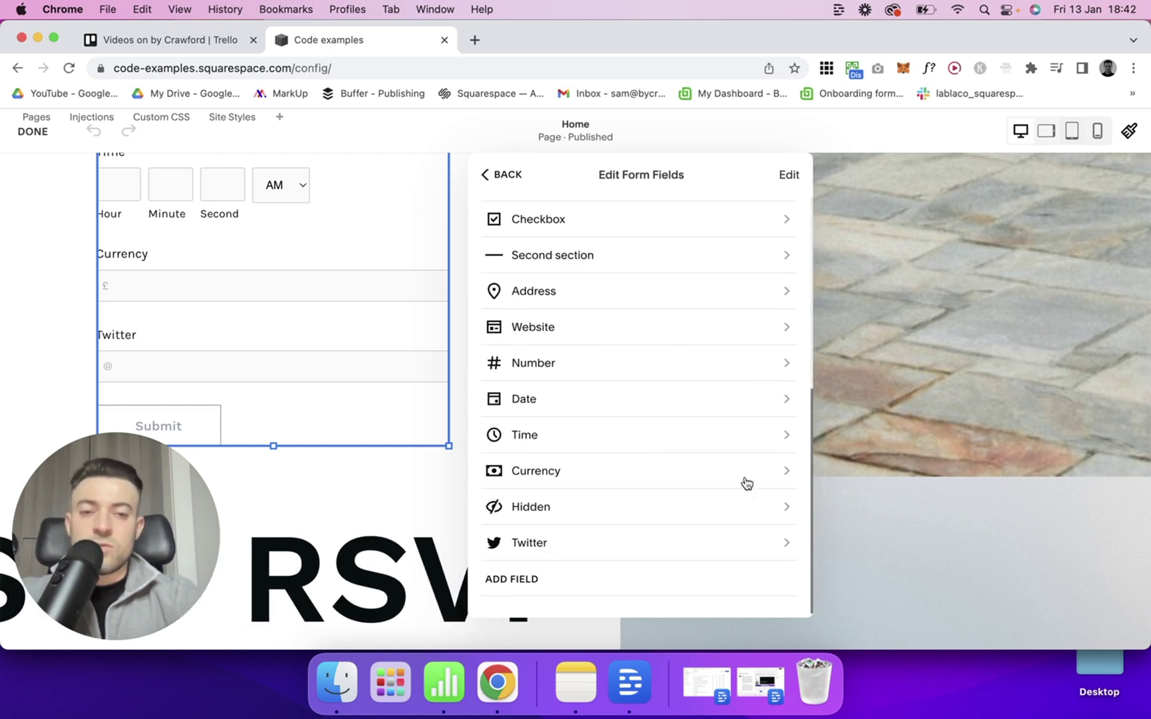
left_click(538, 581)
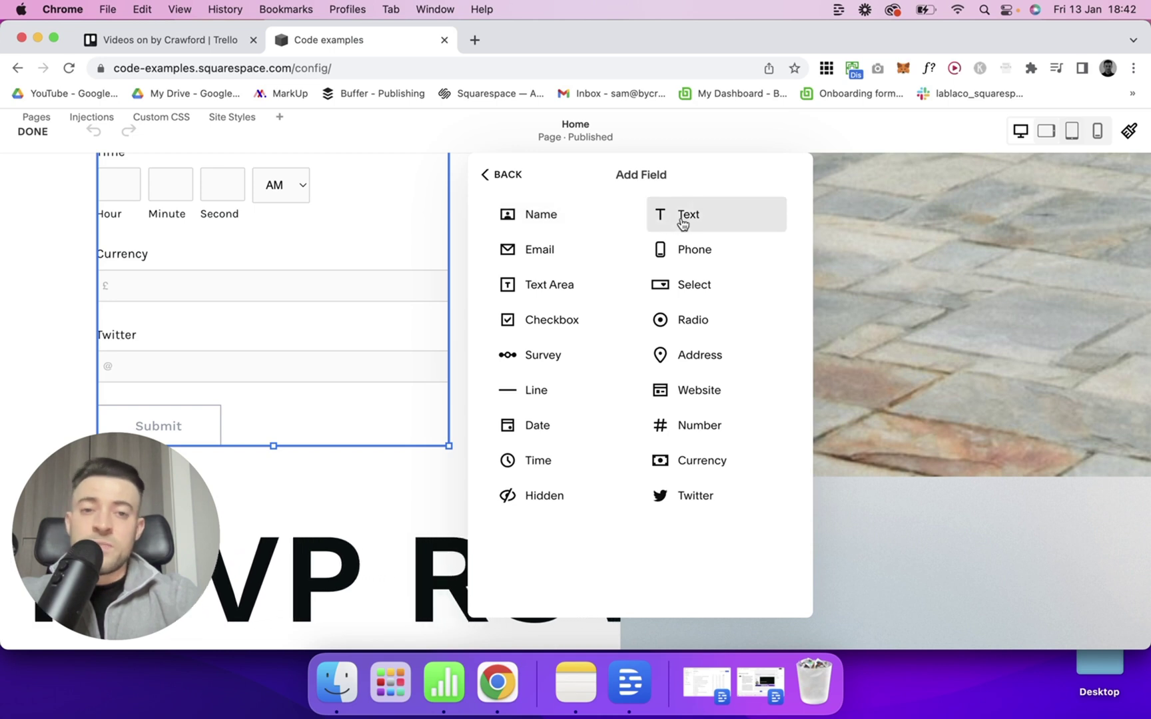